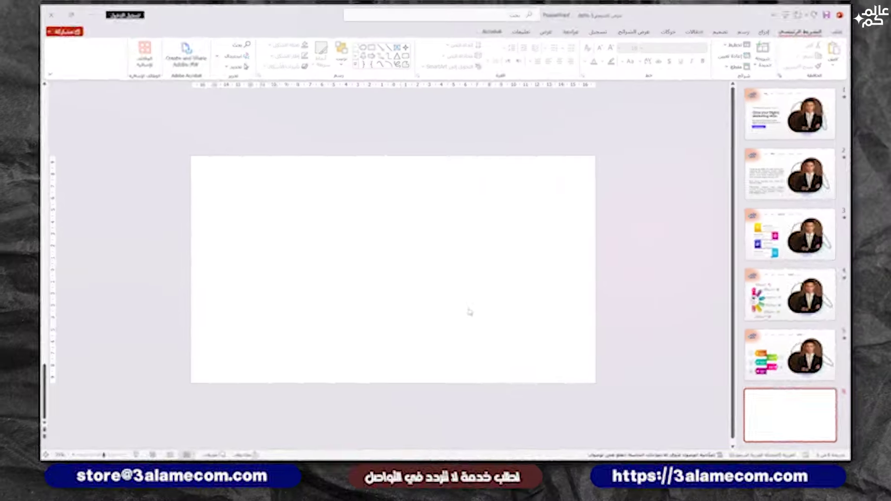
Apply a gradient fill to slide 6's background with a lighter left stop and a preset direction.
right_click(410, 222)
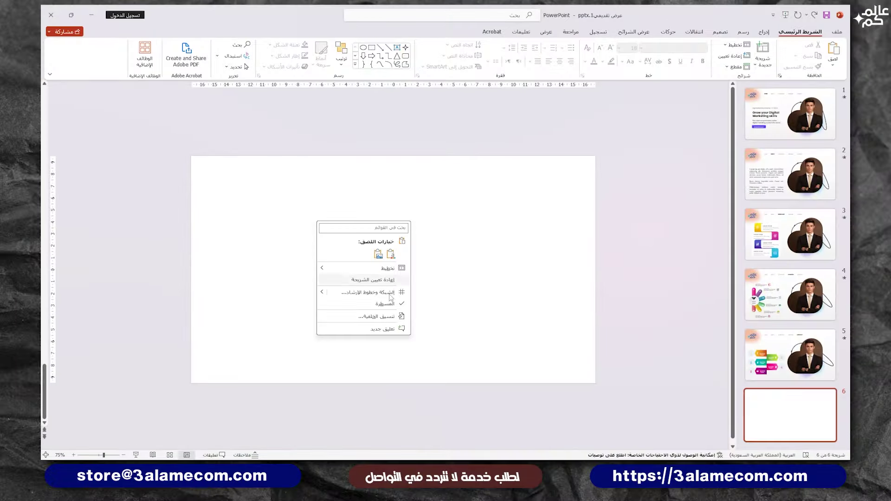
click(382, 316)
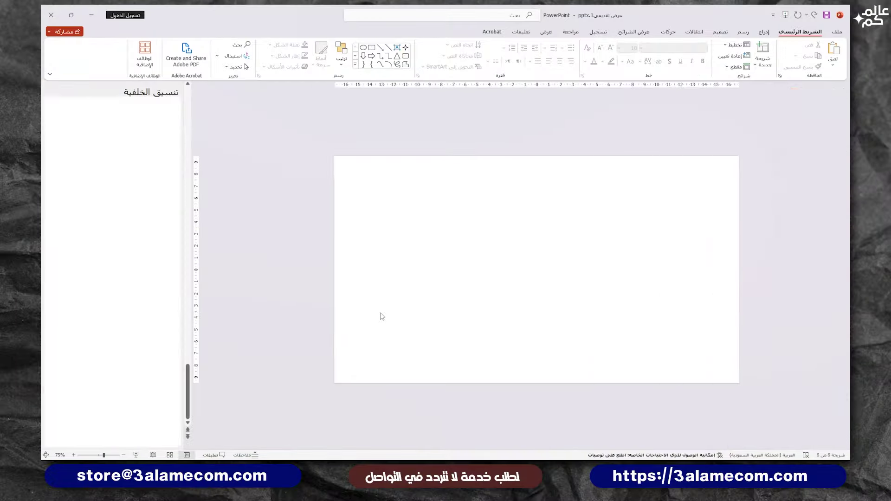
click(154, 148)
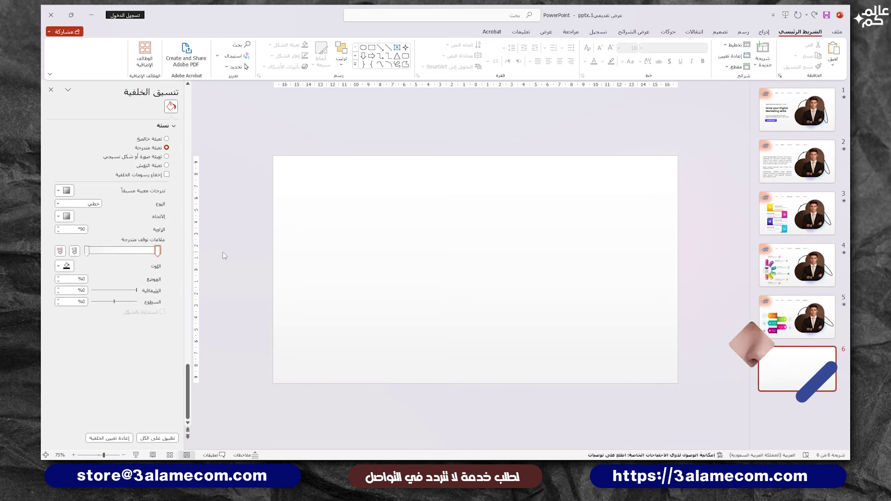
click(65, 266)
click(108, 289)
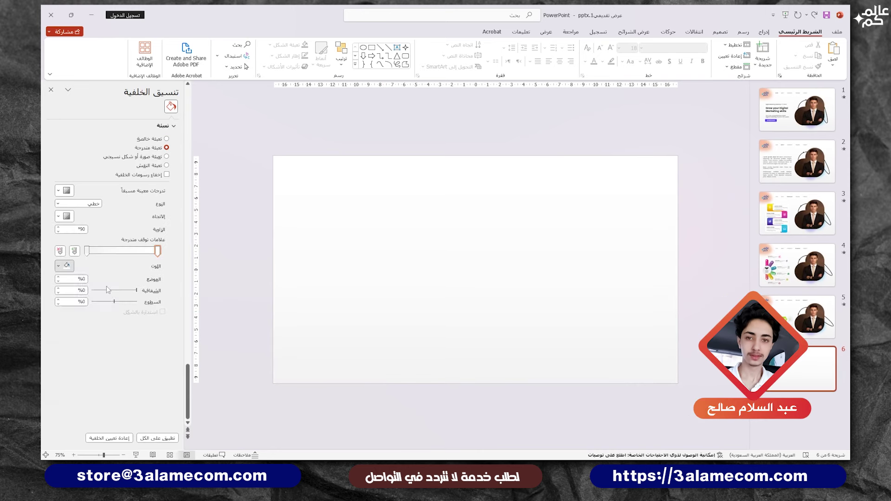
click(86, 251)
click(65, 265)
click(108, 292)
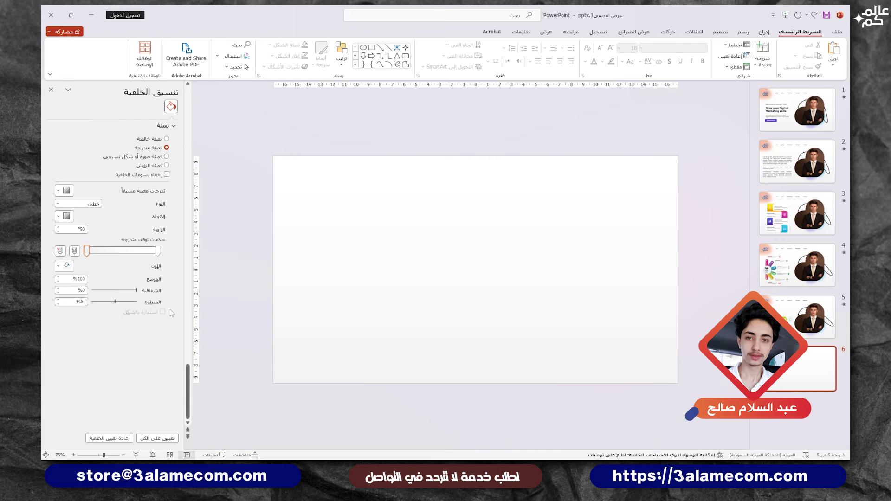
click(65, 216)
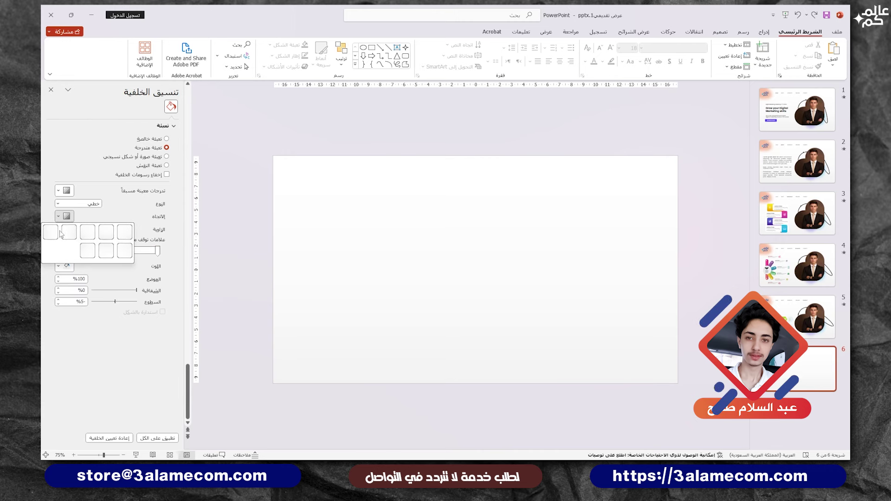
click(124, 232)
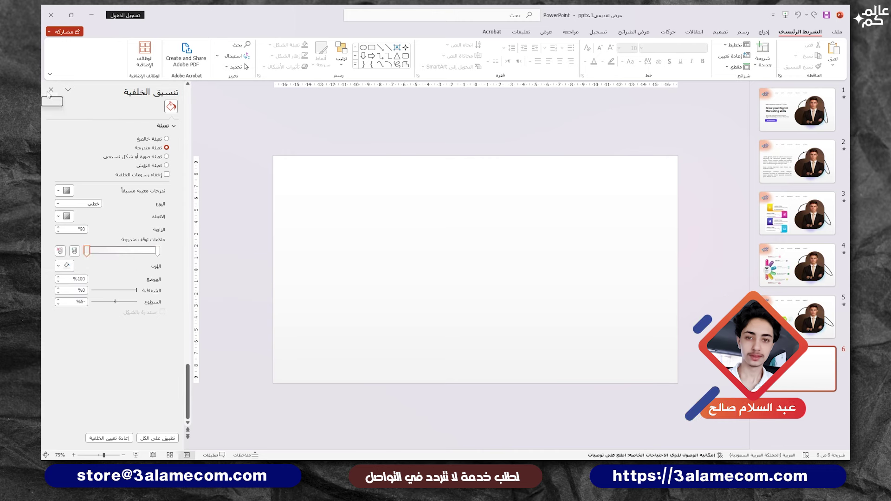
click(51, 90)
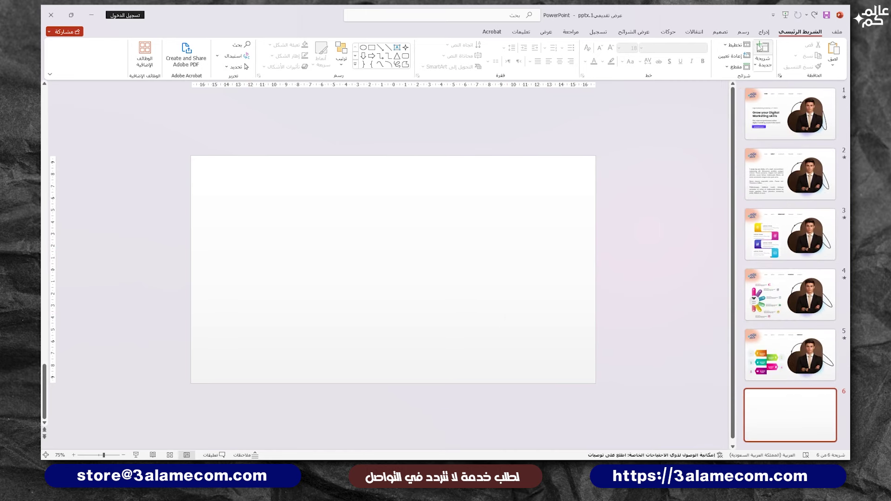
Draw a tall rounded rectangle and round its corners fully into a pill.
click(764, 31)
click(703, 63)
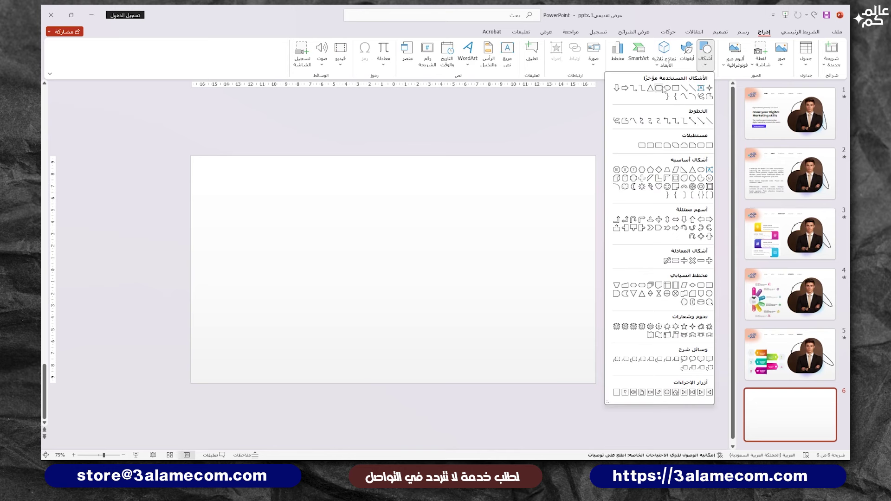
click(659, 89)
drag(426, 206, 513, 339)
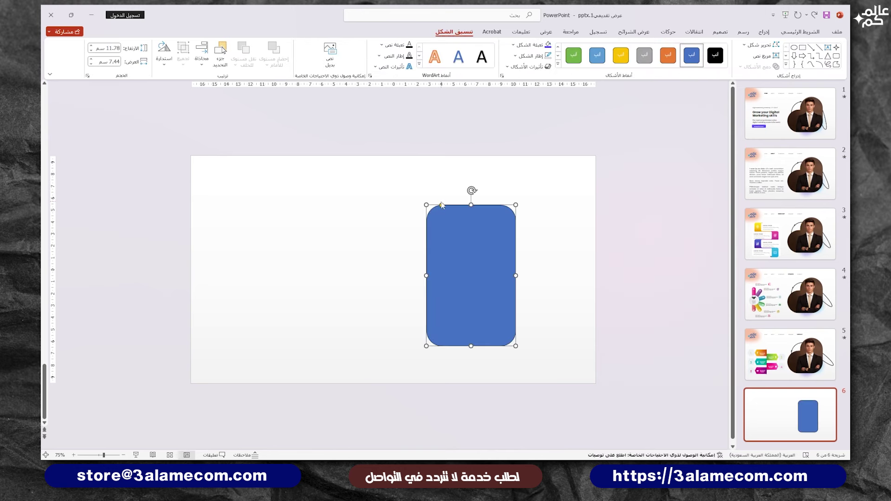
drag(443, 206, 497, 210)
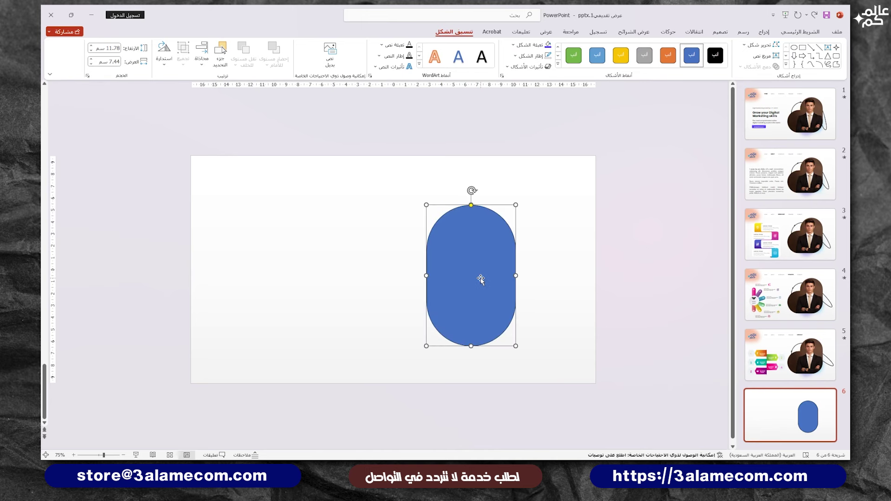
Duplicate the pill, rotate the copy 90° and overlap it across the vertical pill.
key(ctrl+d)
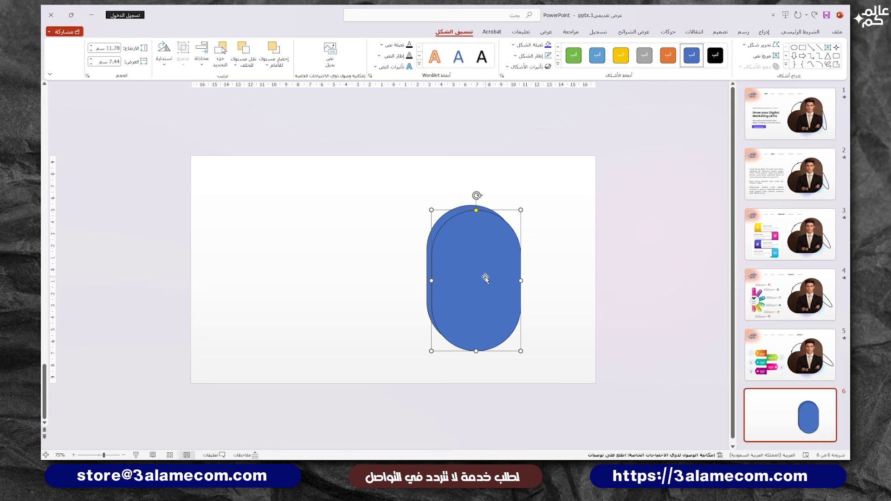
click(166, 63)
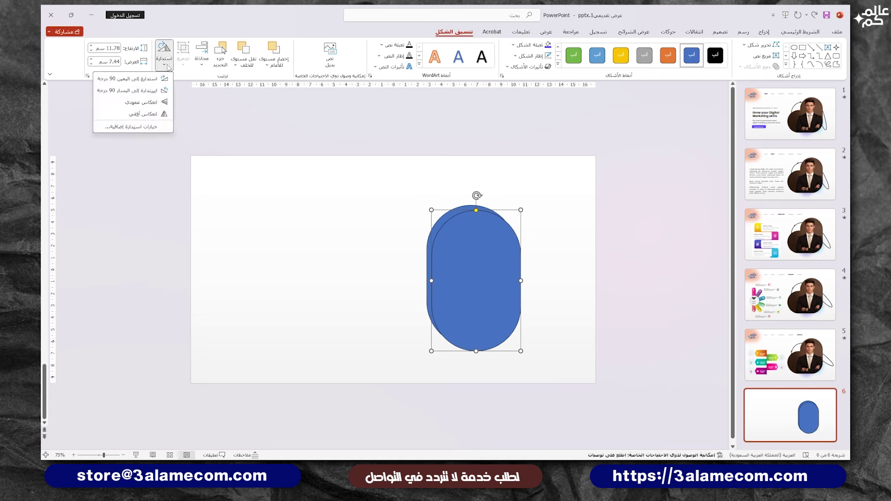
click(139, 86)
mouse_move(497, 272)
mouse_down()
mouse_move(454, 278)
mouse_move(458, 289)
mouse_up()
key(ctrl+a)
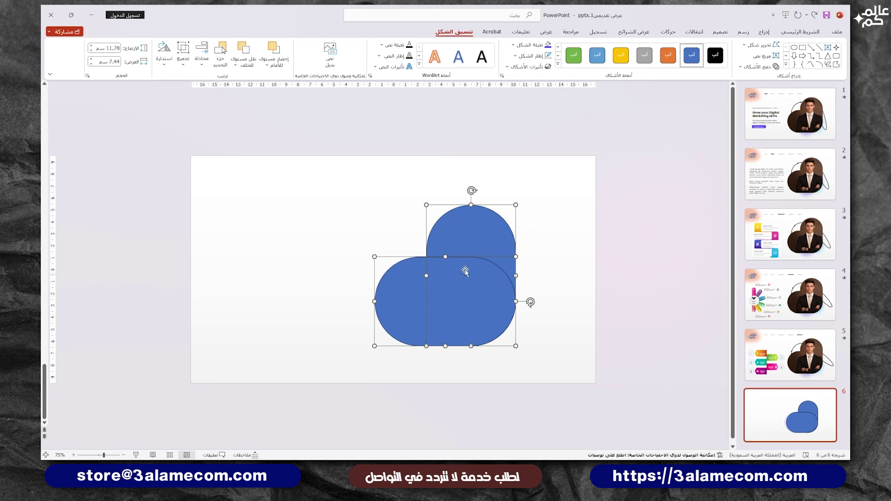
Union the two pills into one shape and remove its outline.
click(762, 66)
click(759, 81)
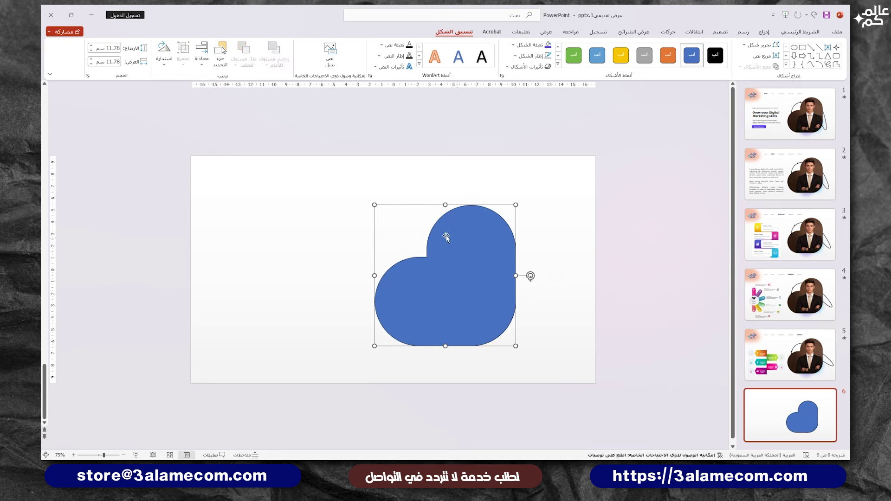
click(548, 56)
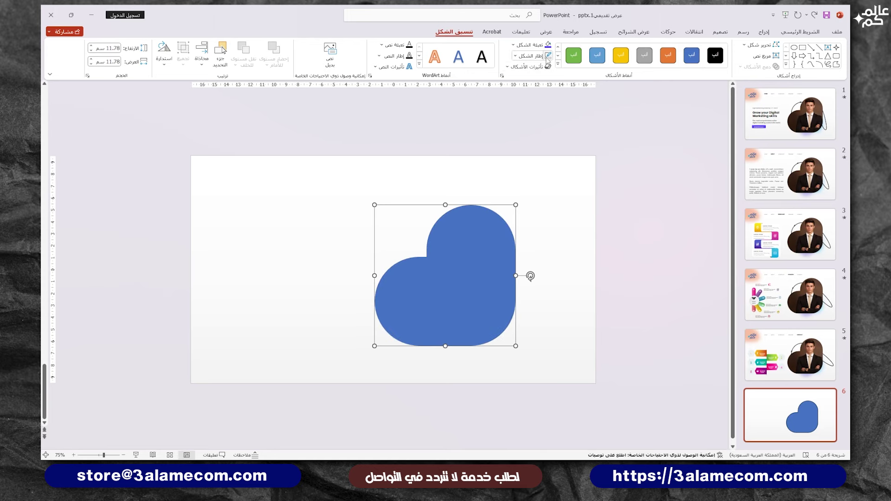
Fill the merged shape with the portrait photo from the الصور folder.
right_click(467, 278)
click(463, 258)
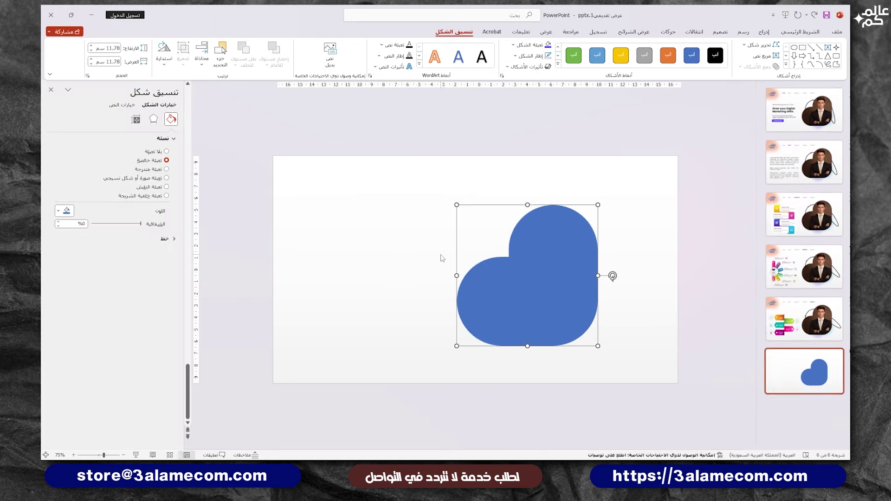
click(147, 180)
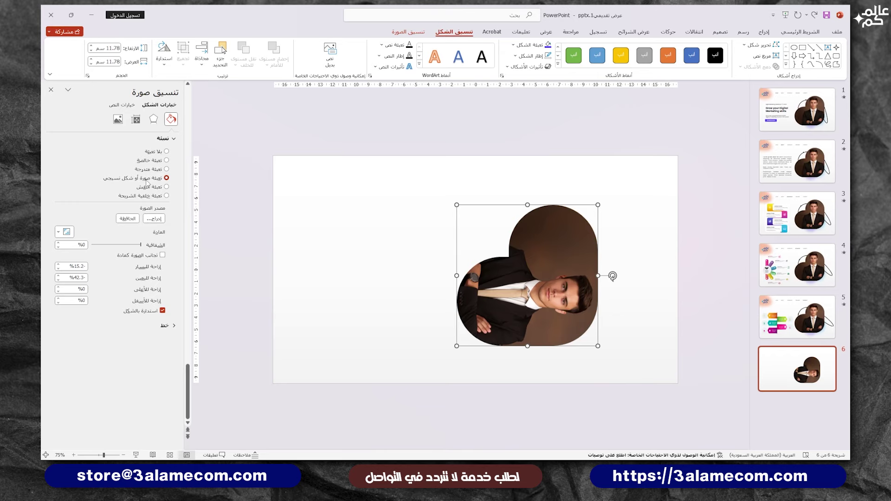
click(154, 219)
click(511, 200)
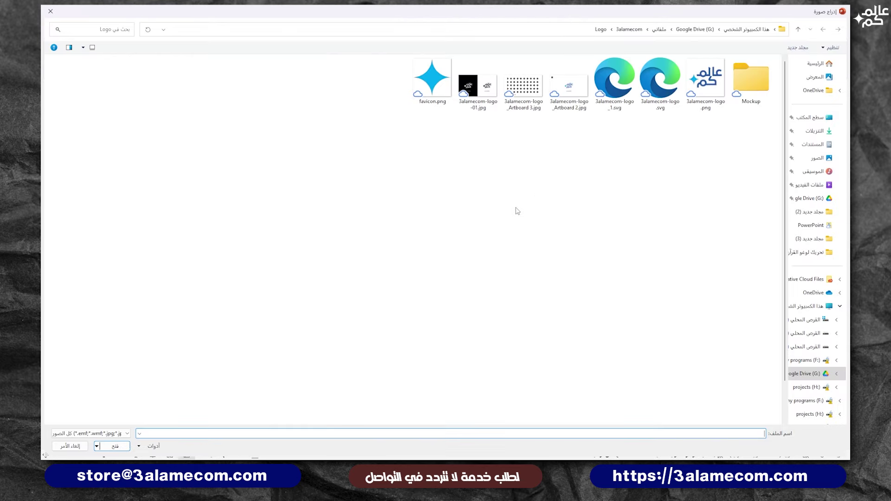
click(814, 236)
click(608, 29)
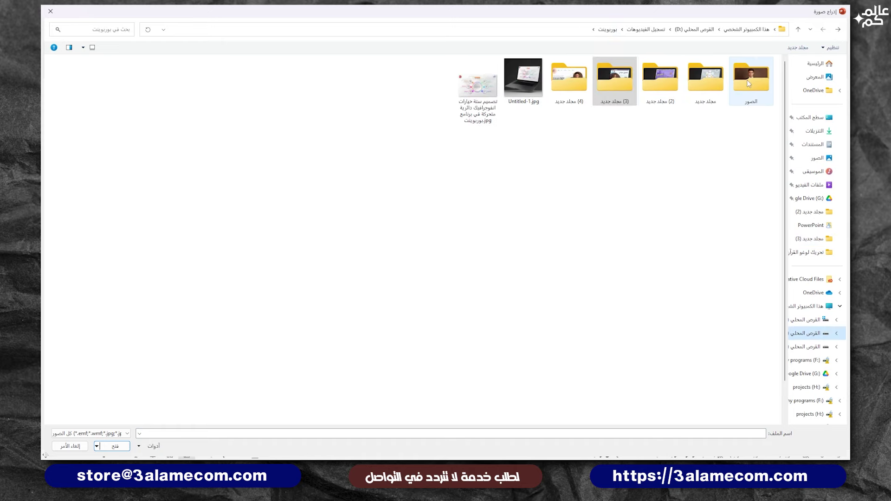
double_click(747, 80)
double_click(707, 81)
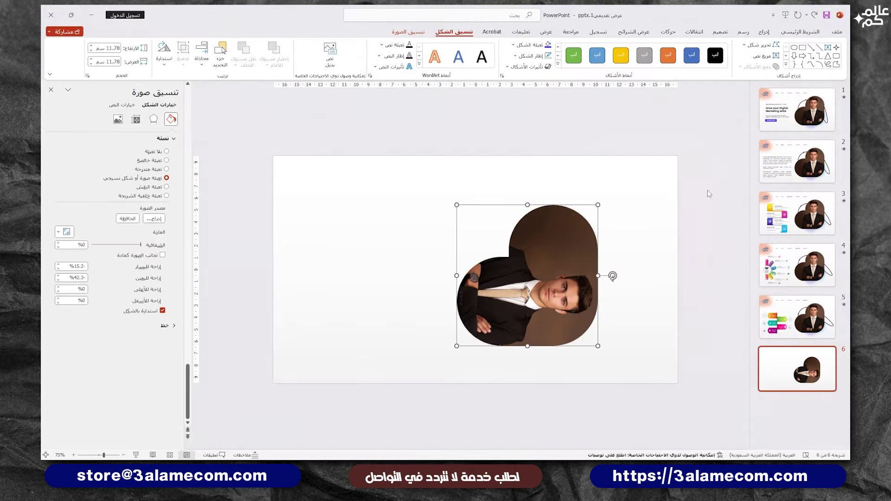
Turn off Rotate with shape so the portrait stays upright, and close the pane.
click(162, 311)
click(51, 89)
click(764, 31)
click(705, 53)
Draw a no-fill circle with a black outline and send it behind the photo.
click(649, 139)
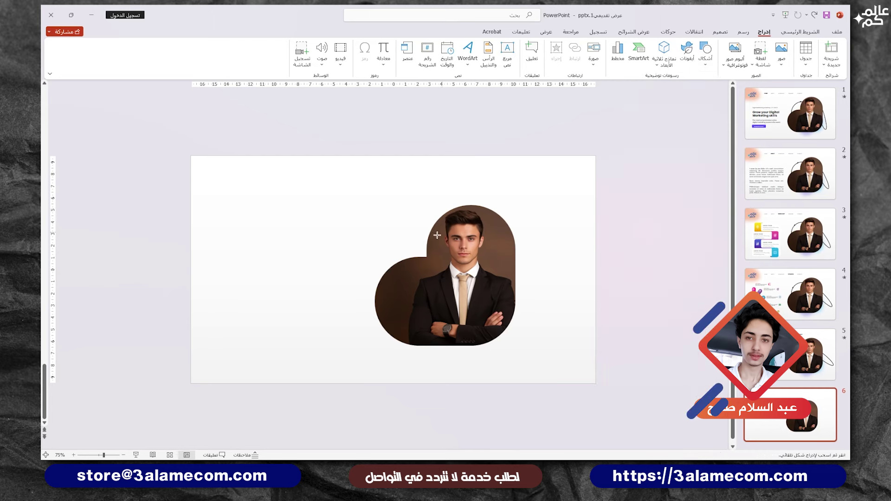
drag(426, 257, 476, 311)
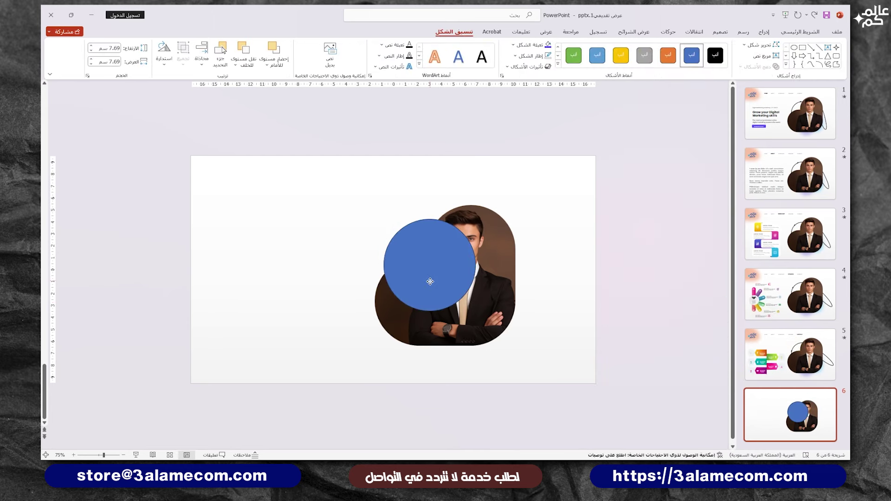
click(532, 45)
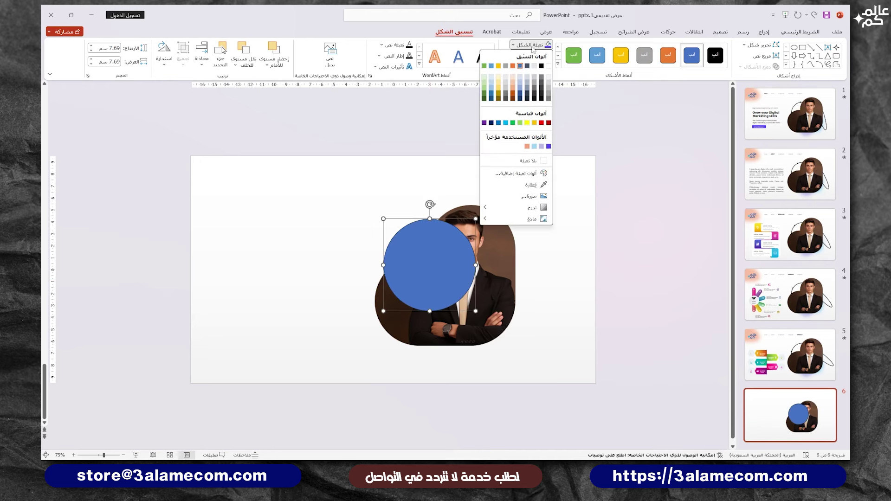
click(530, 172)
click(536, 56)
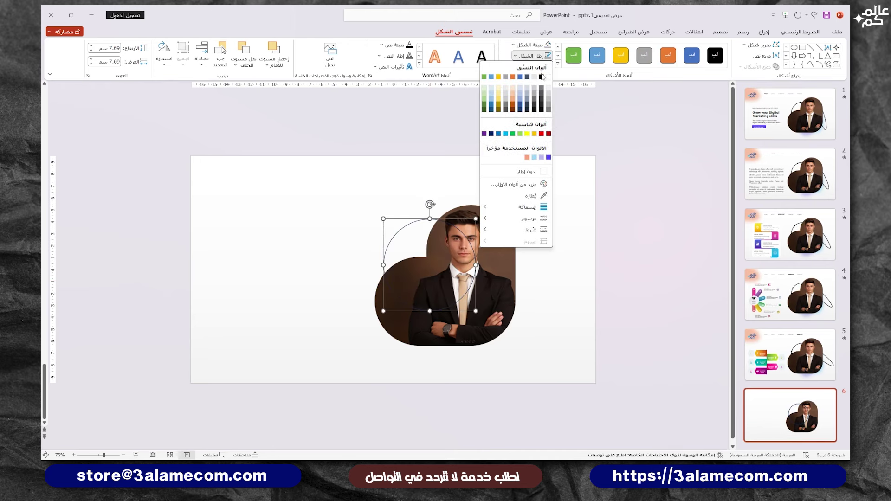
click(542, 77)
right_click(413, 225)
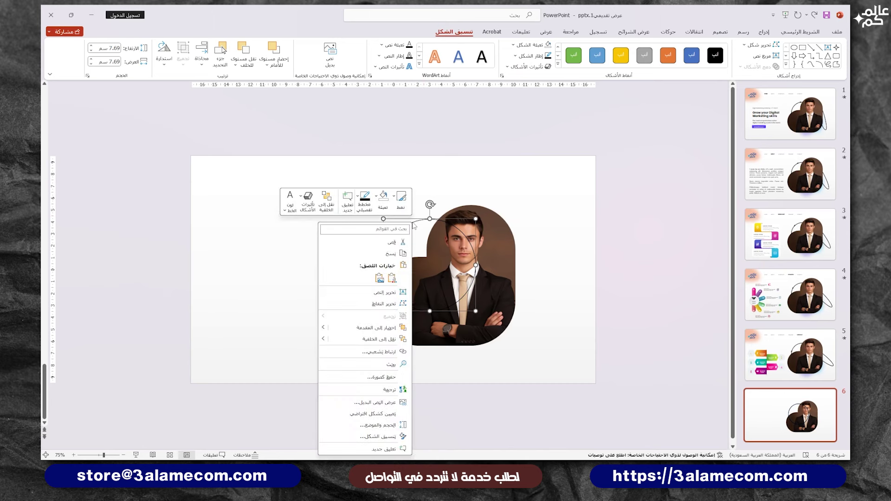
click(378, 340)
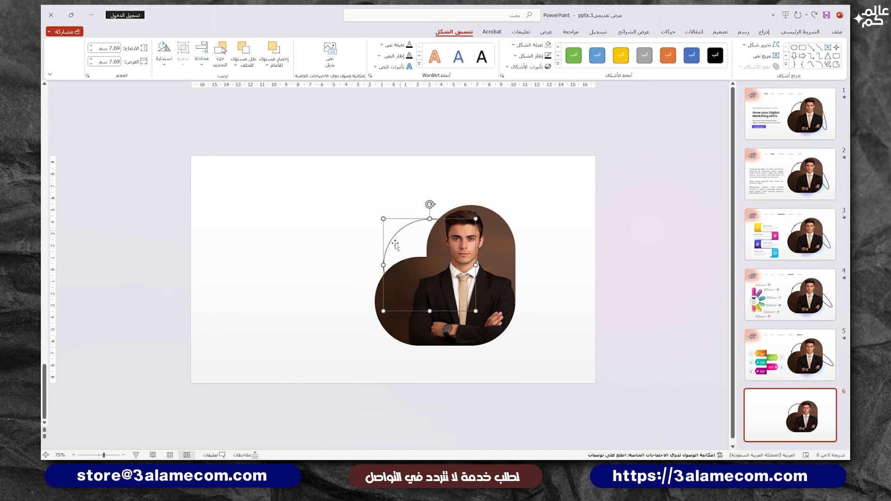
Copy the circle into a thin, diagonally tilted, shortened ellipse and send it behind the photo.
drag(409, 230, 301, 228)
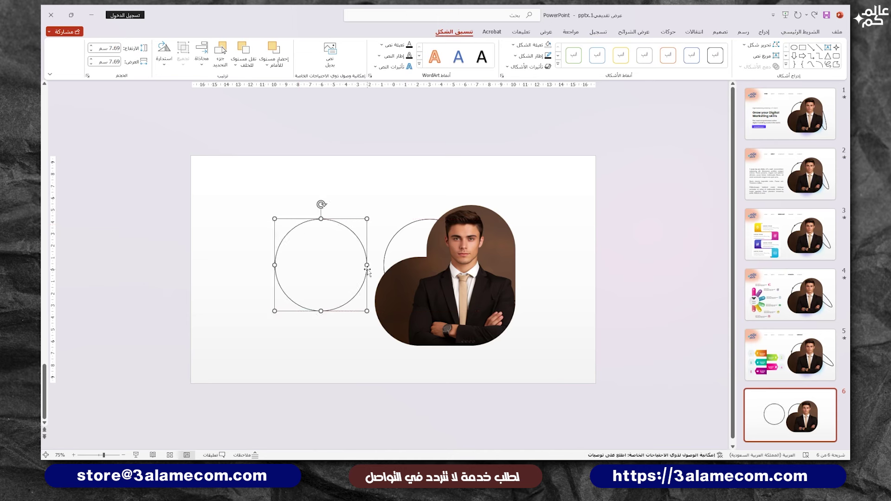
drag(367, 270, 290, 259)
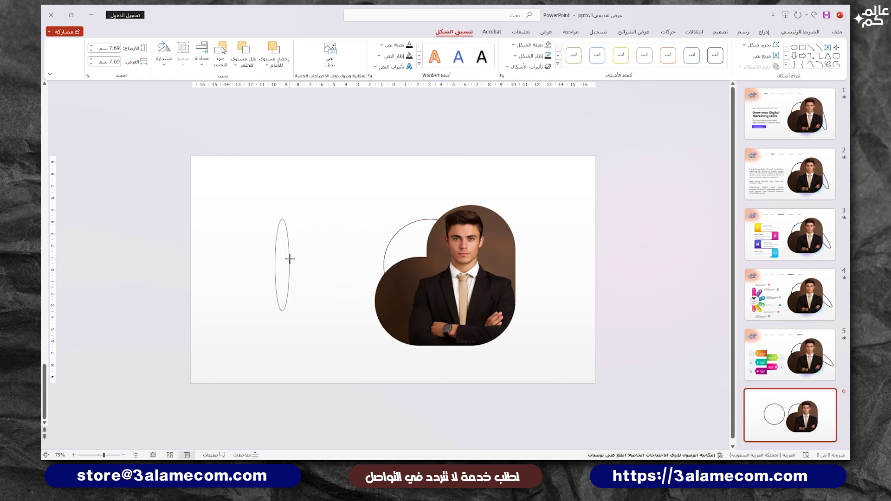
mouse_move(282, 312)
mouse_down()
mouse_move(283, 349)
mouse_move(538, 327)
mouse_move(516, 328)
mouse_up()
drag(512, 217, 528, 300)
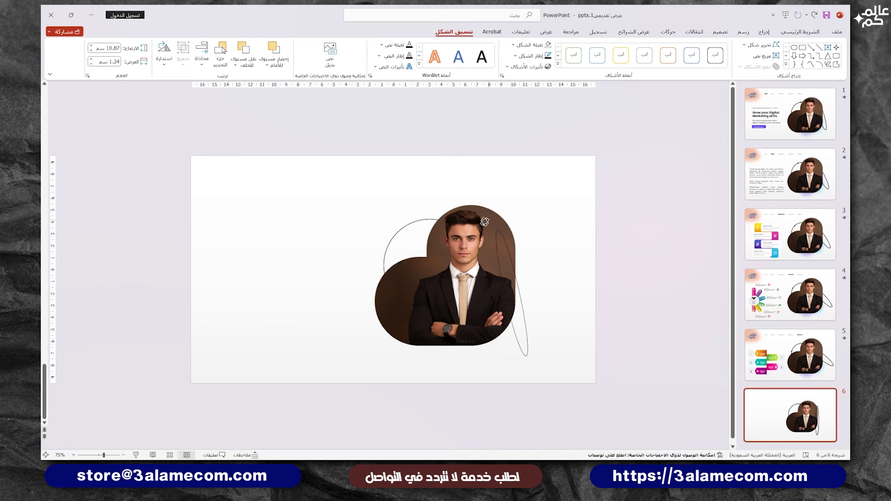
drag(530, 355, 523, 300)
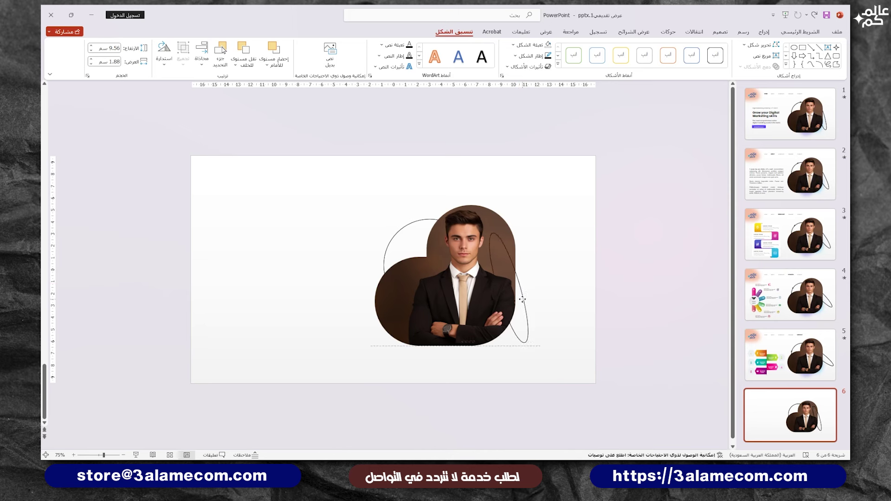
right_click(522, 298)
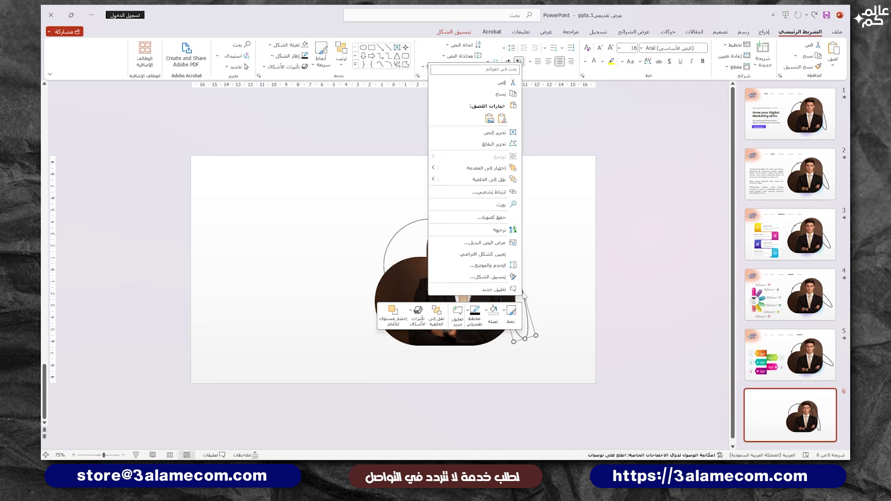
click(500, 180)
click(546, 278)
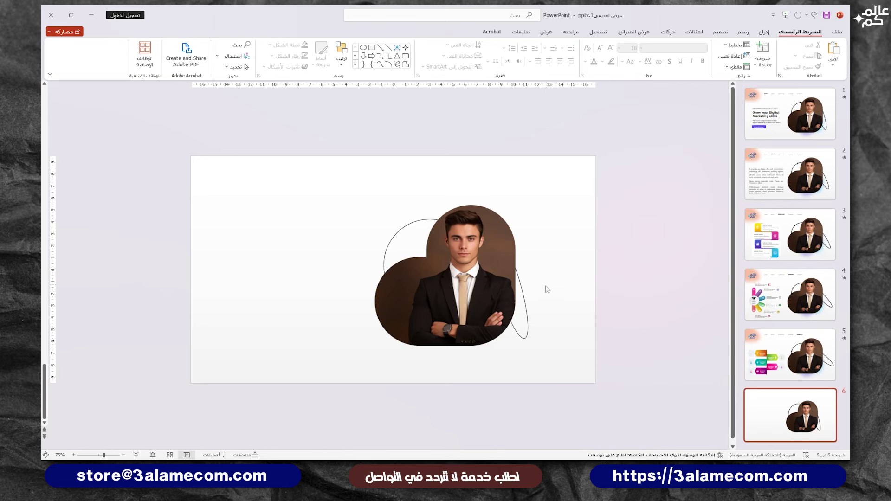
Insert a four-point star, shrink it, and fill it solid black.
click(762, 32)
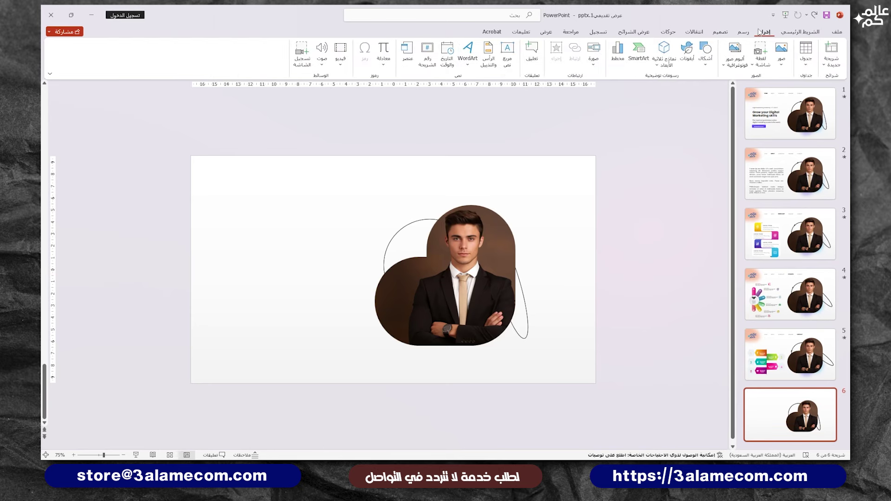
click(705, 53)
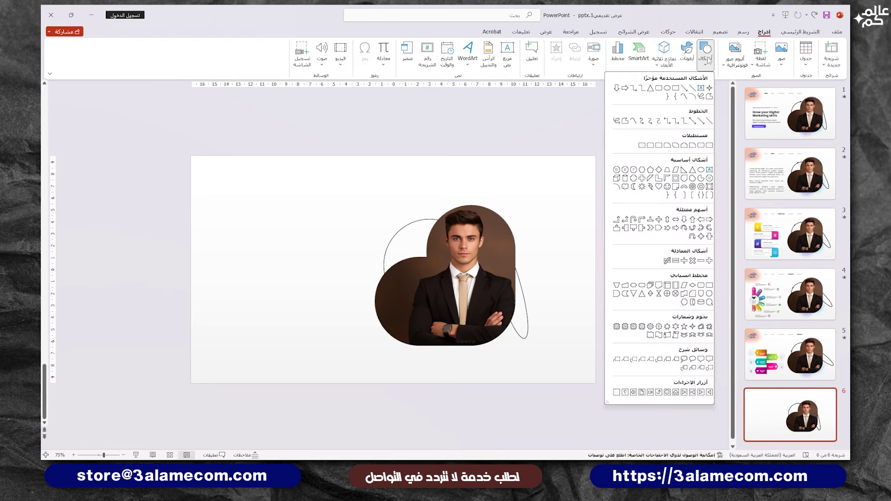
click(693, 327)
click(428, 229)
scroll(428, 228, up, 10)
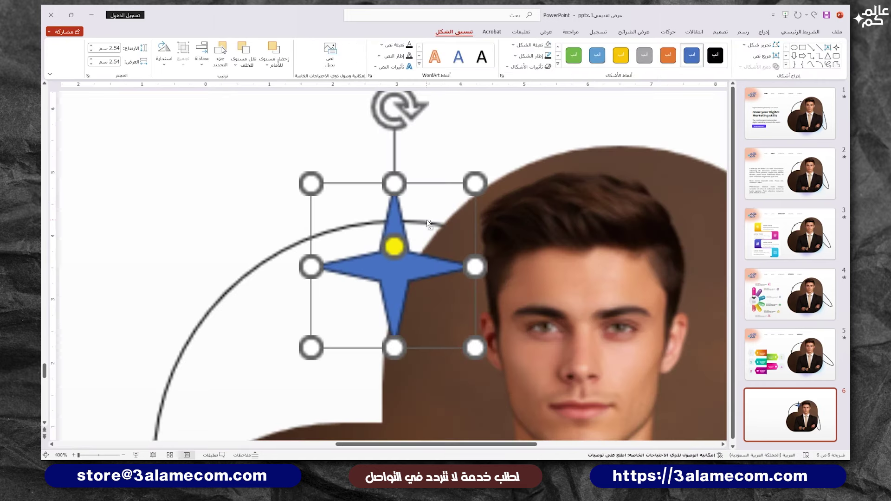
drag(474, 348, 361, 225)
click(530, 44)
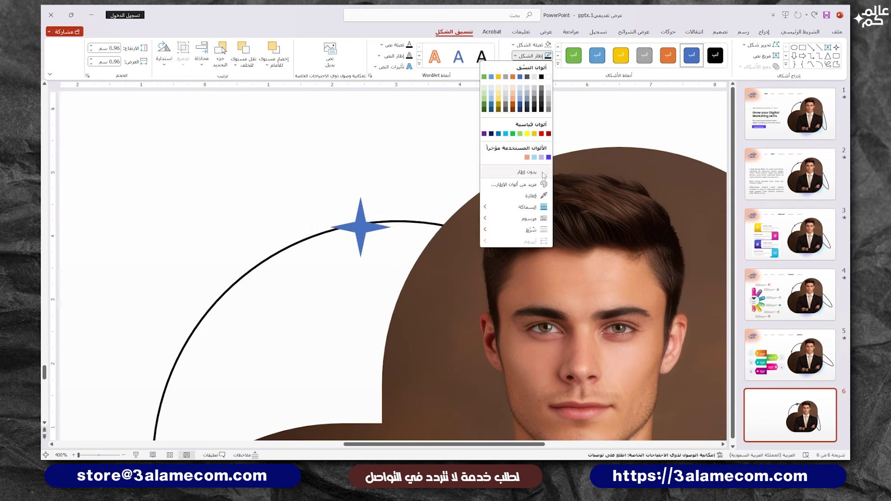
click(530, 44)
click(530, 44)
click(541, 65)
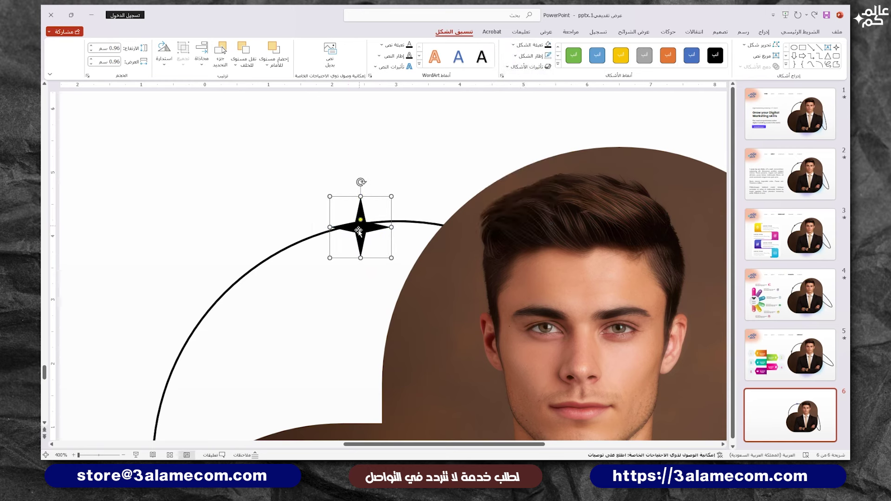
Place the star on the arc, rotate it about 30° and resize it to 0.73 cm.
drag(358, 193, 364, 185)
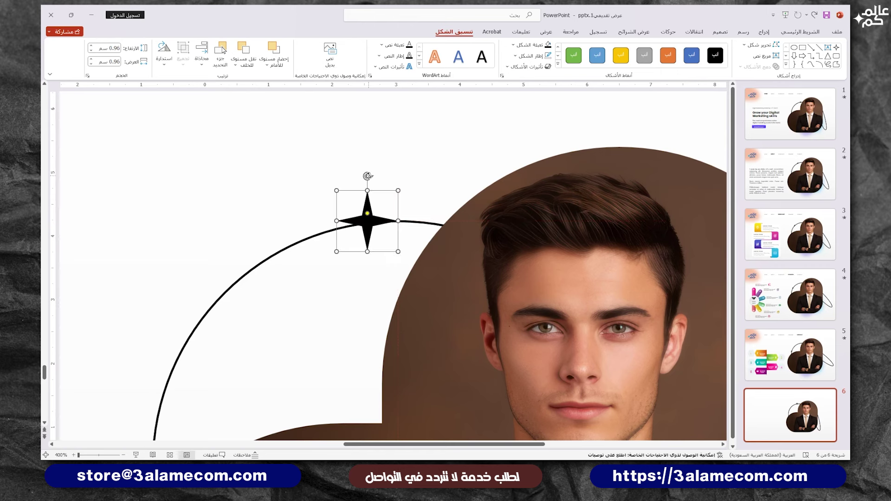
drag(367, 176, 400, 189)
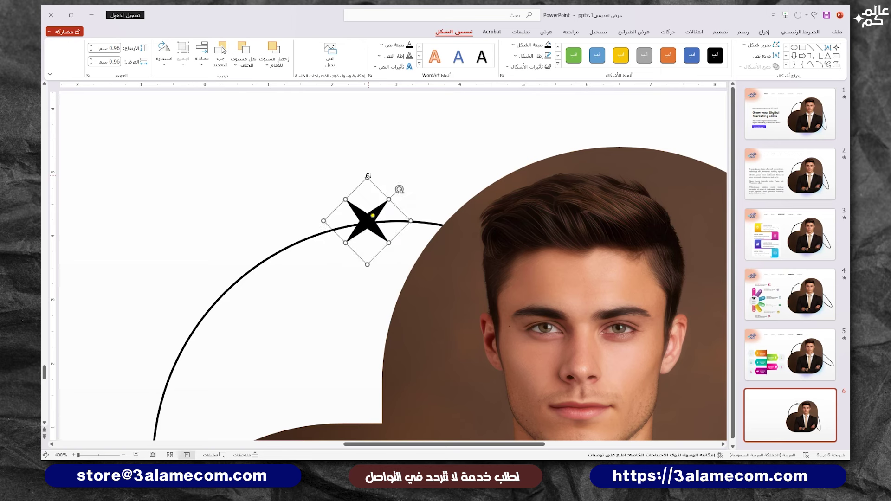
drag(366, 227, 374, 231)
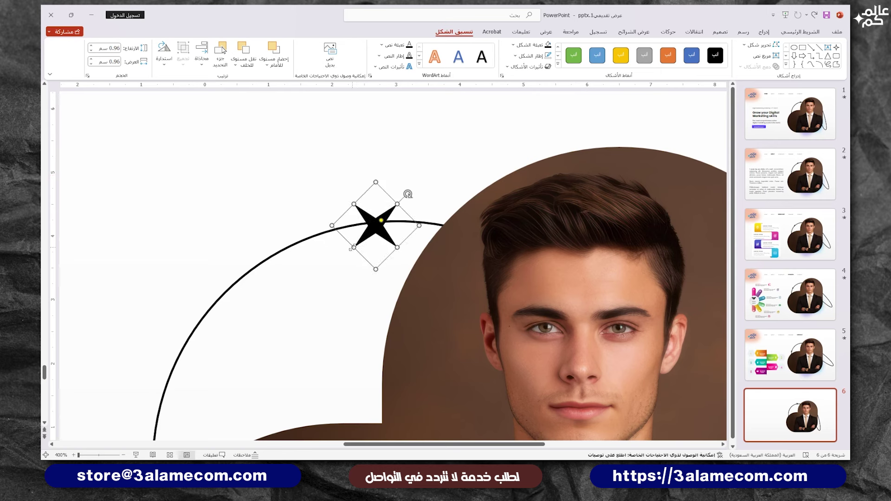
drag(376, 269, 389, 227)
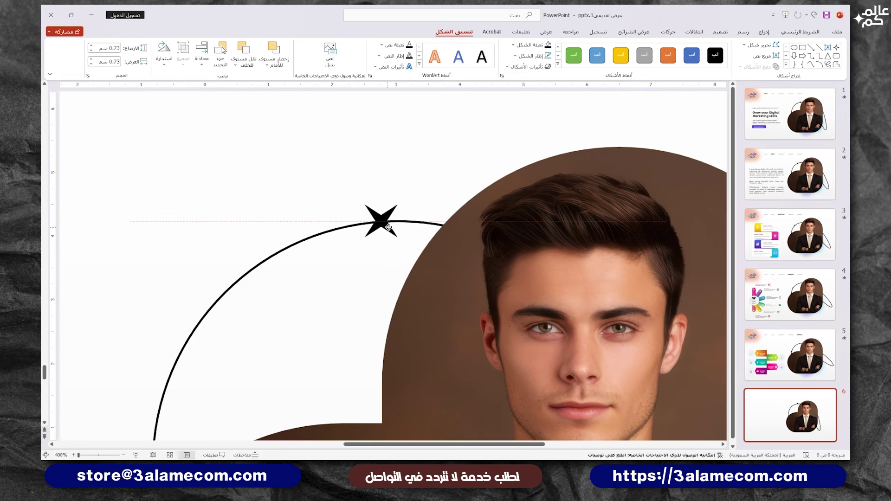
click(396, 143)
scroll(396, 143, down, 10)
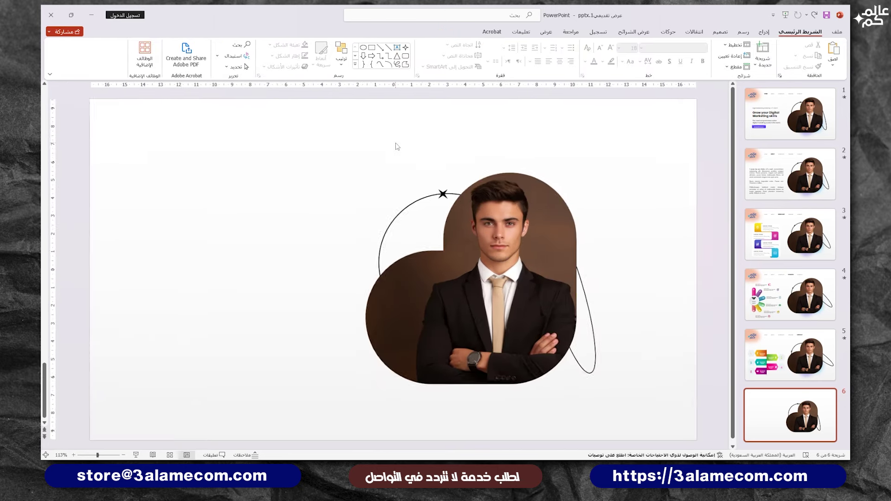
Choose the Oval shape from the Shapes gallery.
click(765, 32)
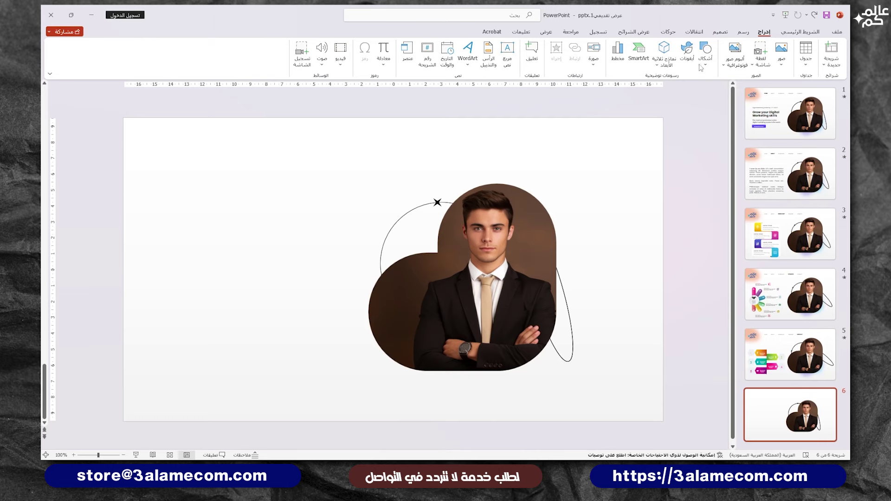
click(705, 58)
click(667, 88)
scroll(395, 270, down, 3)
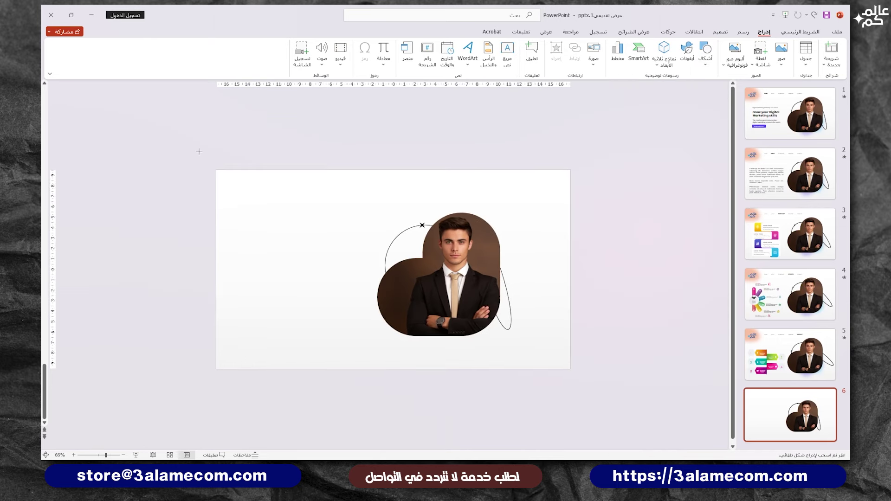
Draw a diagonally tilted oval at the top-left corner and fill it salmon orange.
drag(192, 138, 260, 251)
drag(226, 123, 163, 159)
drag(253, 198, 248, 188)
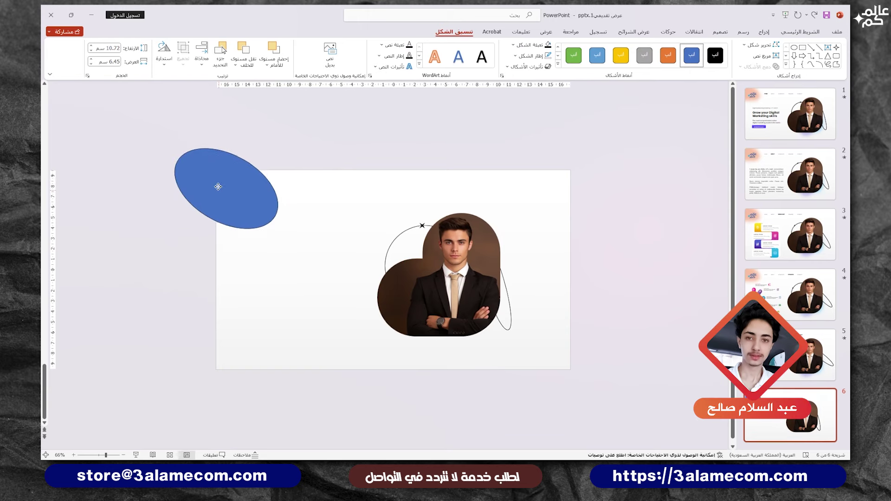
click(532, 44)
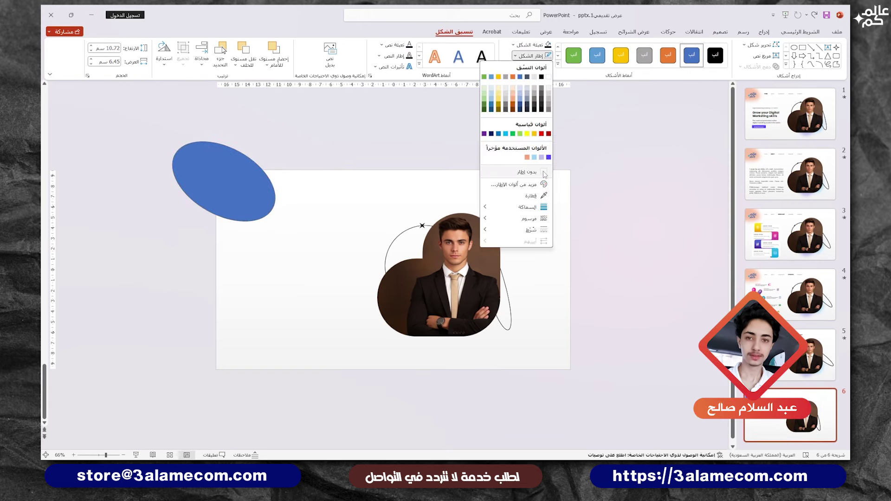
click(531, 44)
click(532, 44)
click(527, 146)
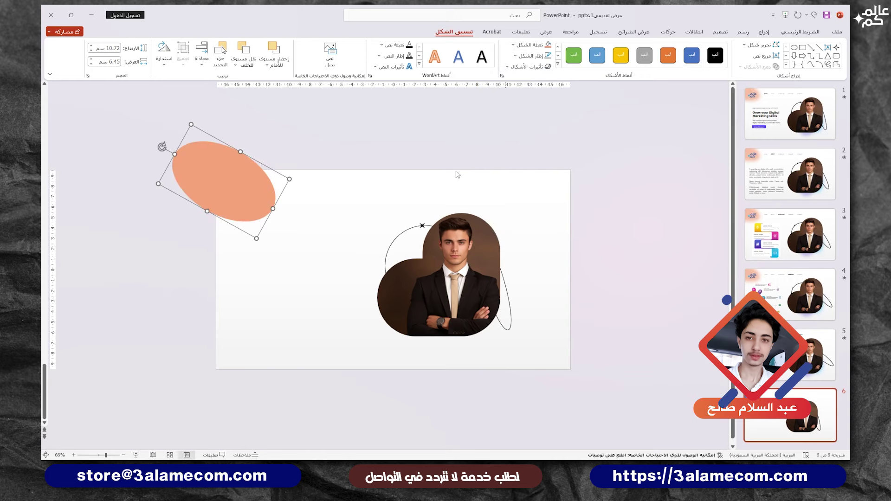
Give the salmon oval 50 pt soft edges.
right_click(227, 173)
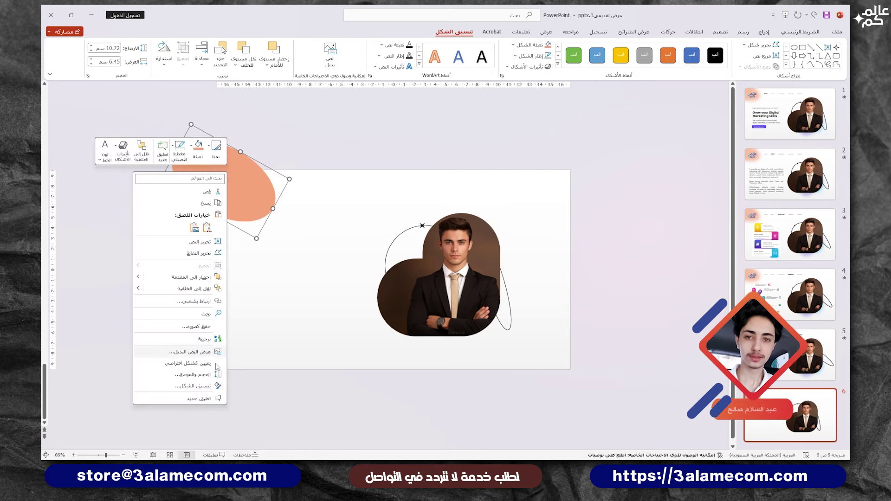
click(182, 399)
click(154, 119)
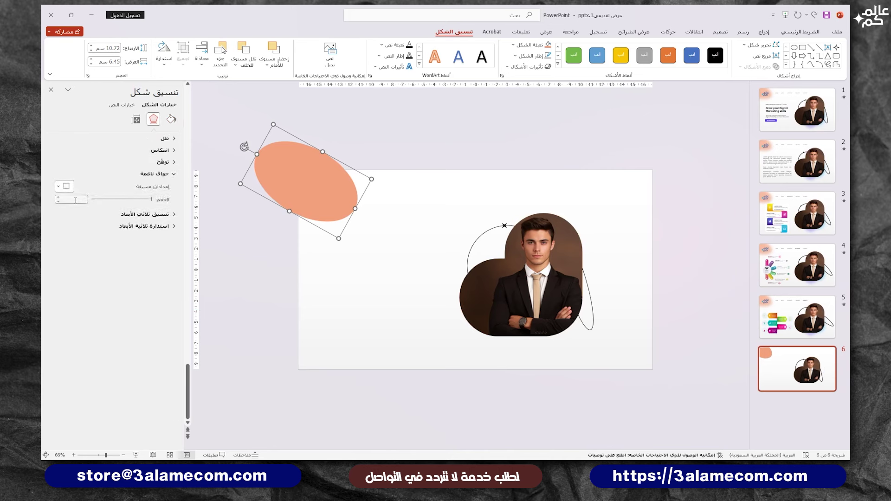
click(75, 199)
text(50)
key(Return)
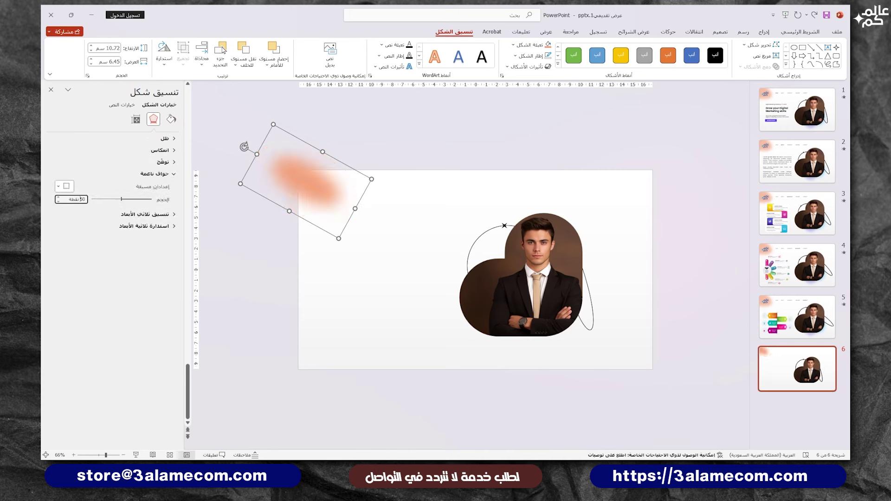
click(52, 89)
Widen the blurred ellipse, lengthen it to 12.86 cm and nudge it into position.
drag(239, 151, 245, 139)
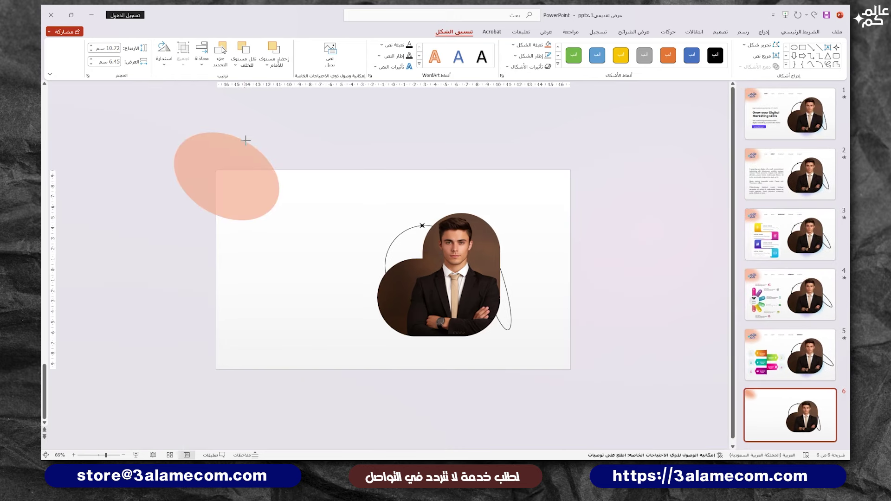
drag(237, 179, 239, 184)
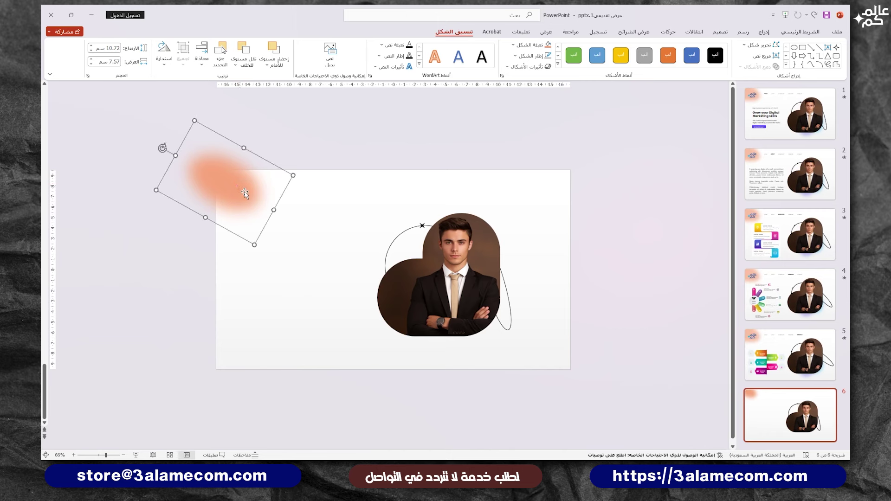
drag(276, 210, 302, 225)
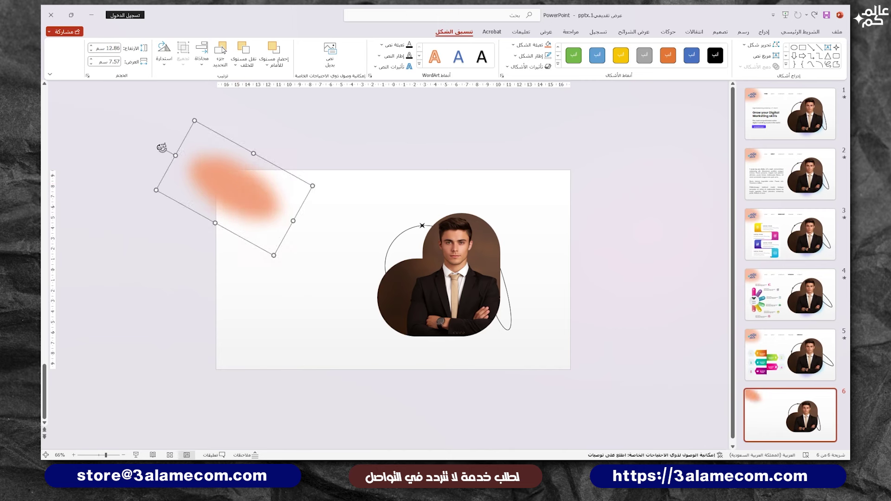
drag(226, 189, 220, 186)
click(220, 186)
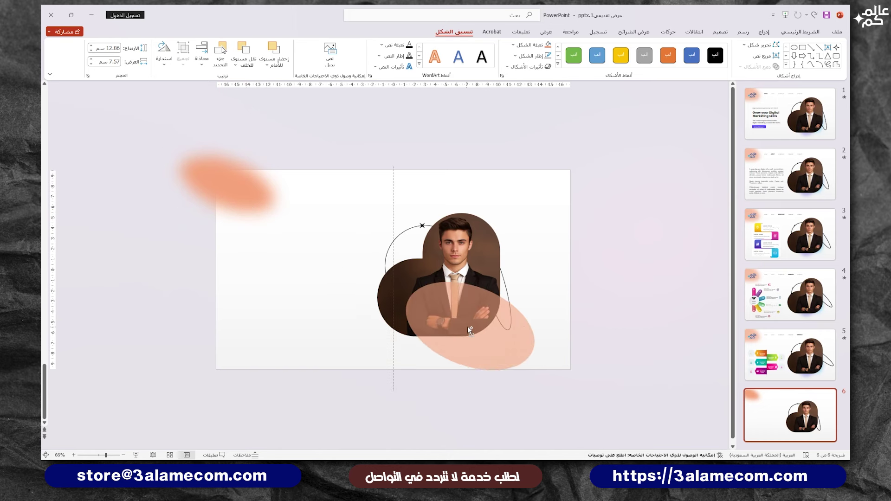
Duplicate the blurred ellipse over the man's lower body, make it light blue, and rotate it.
ctrl+drag(224, 185, 467, 327)
click(530, 45)
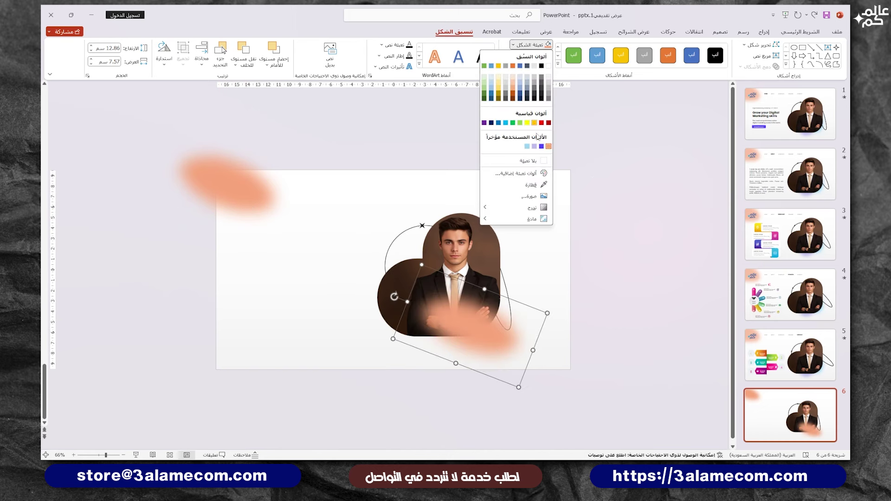
click(527, 151)
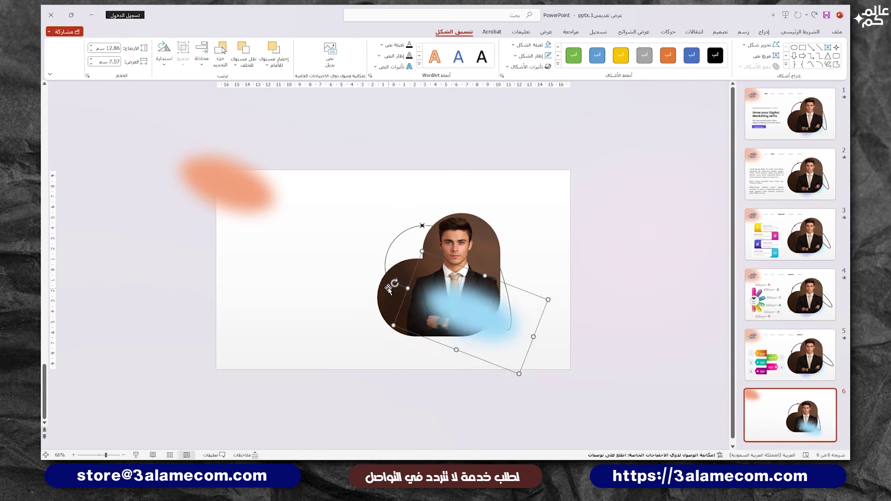
mouse_move(394, 296)
mouse_down()
mouse_move(415, 266)
mouse_move(493, 282)
mouse_move(475, 307)
mouse_up()
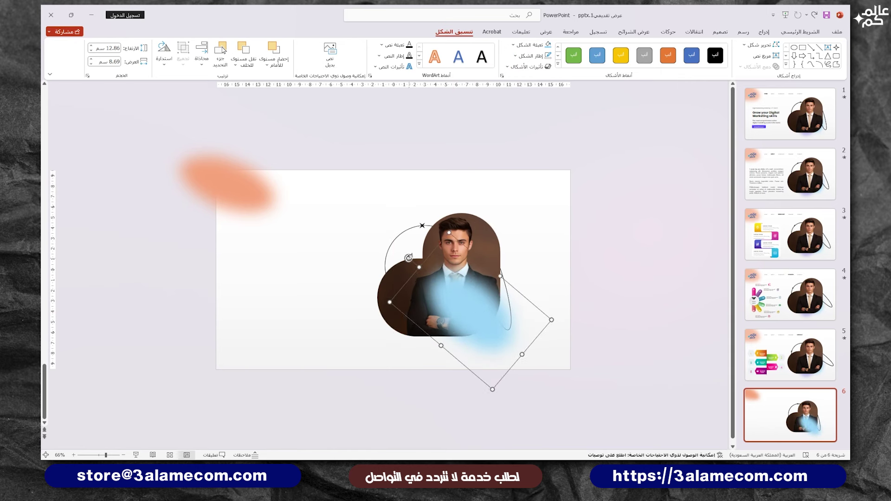
mouse_move(407, 259)
mouse_down()
mouse_move(449, 292)
mouse_move(417, 295)
mouse_up()
Recolour the glow lavender, then rotate, resize and position it over the portrait.
click(513, 45)
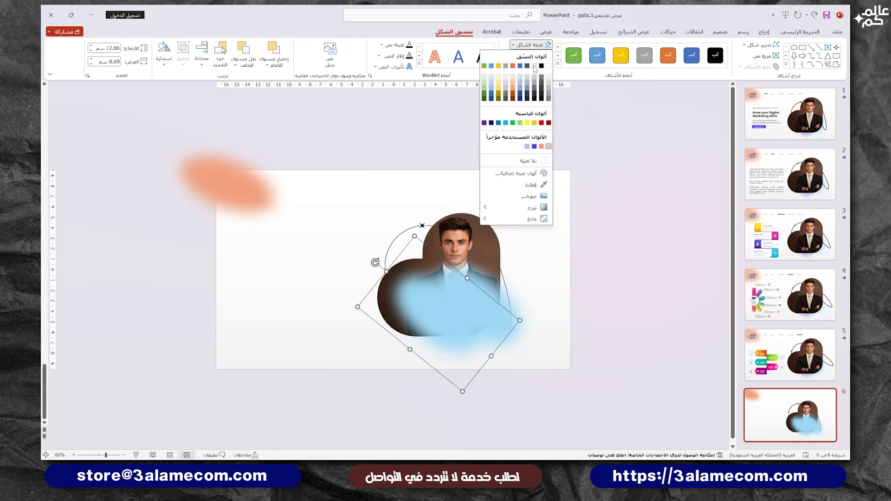
click(527, 146)
drag(375, 262, 392, 241)
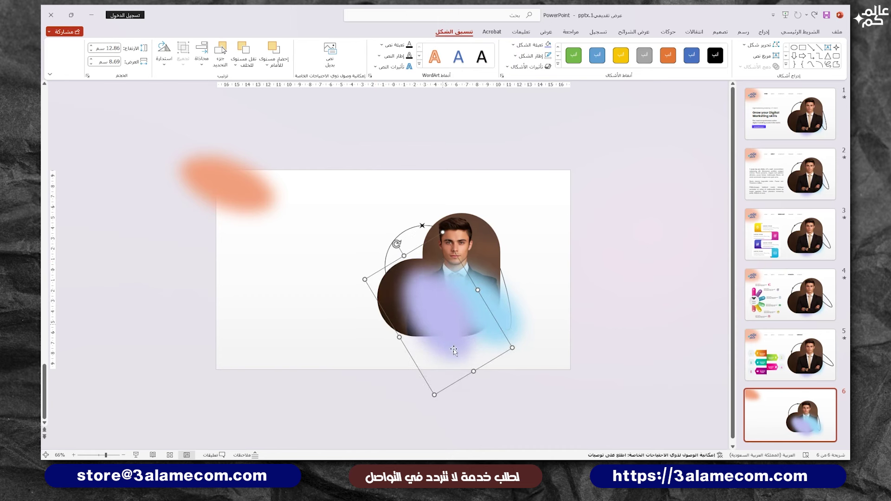
mouse_move(471, 376)
mouse_down()
mouse_move(423, 312)
mouse_move(451, 340)
mouse_up()
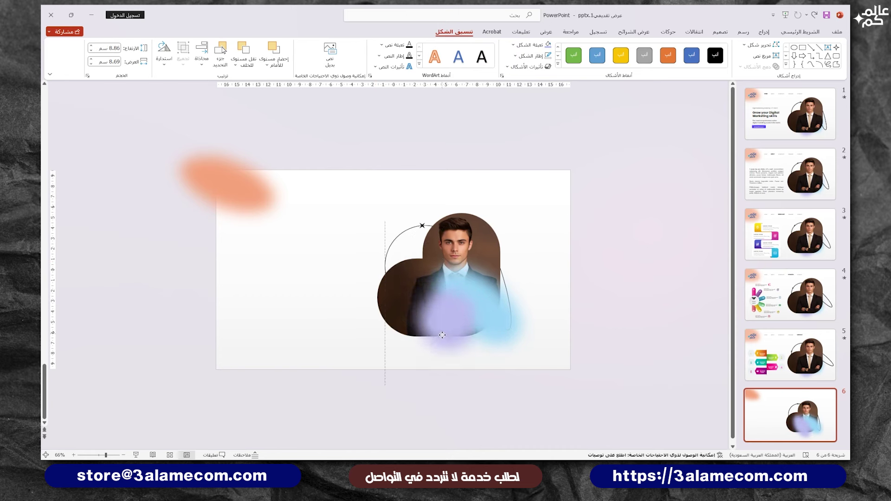
key(Escape)
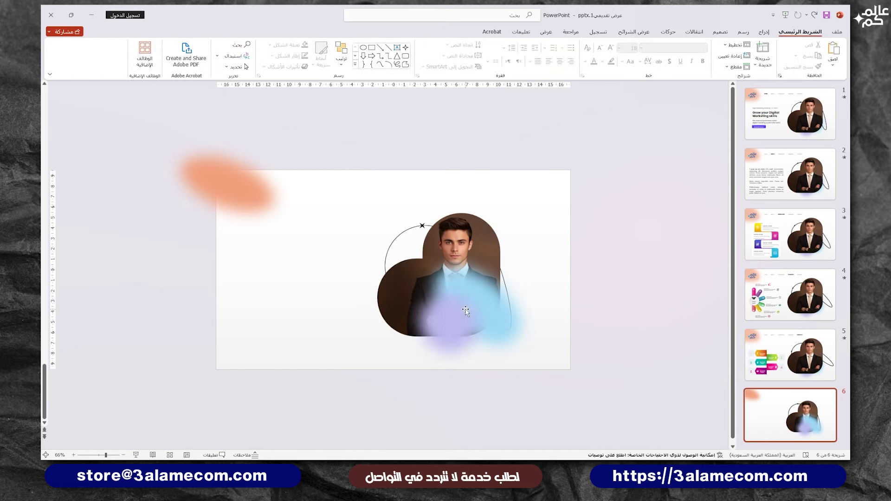
Send the purple glow behind the portrait and nudge it slightly.
click(466, 310)
right_click(505, 304)
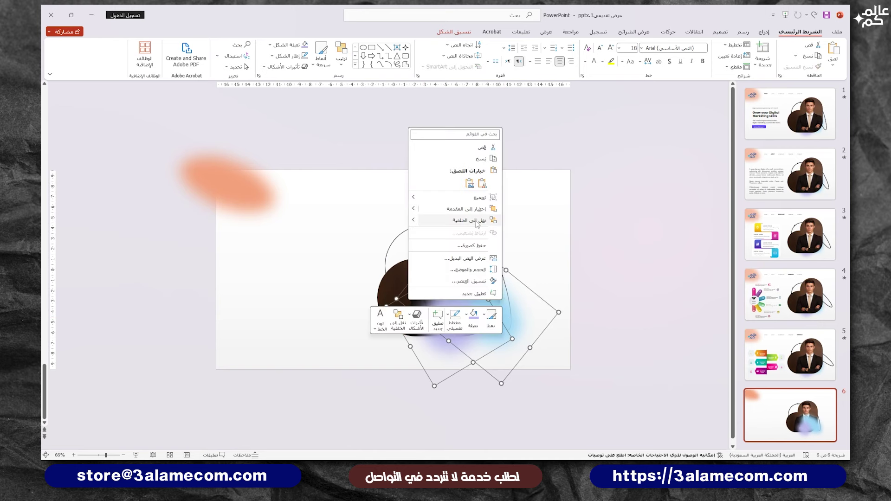
click(468, 220)
click(510, 349)
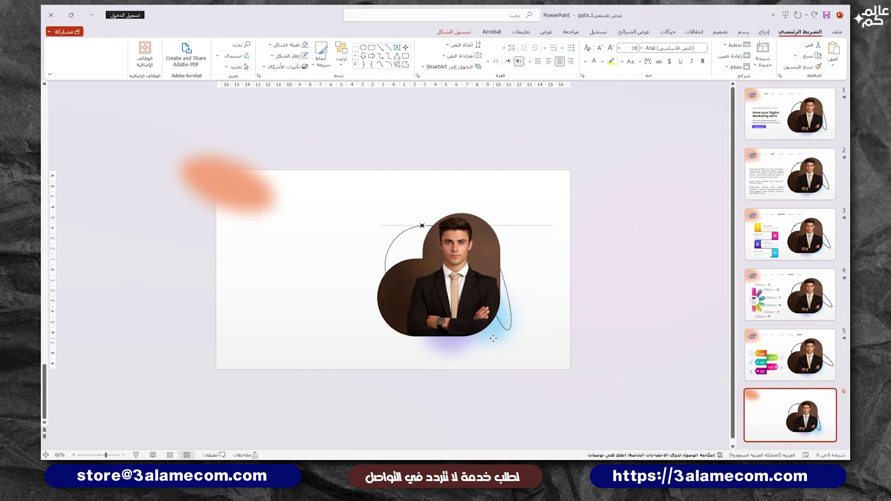
drag(440, 342, 436, 344)
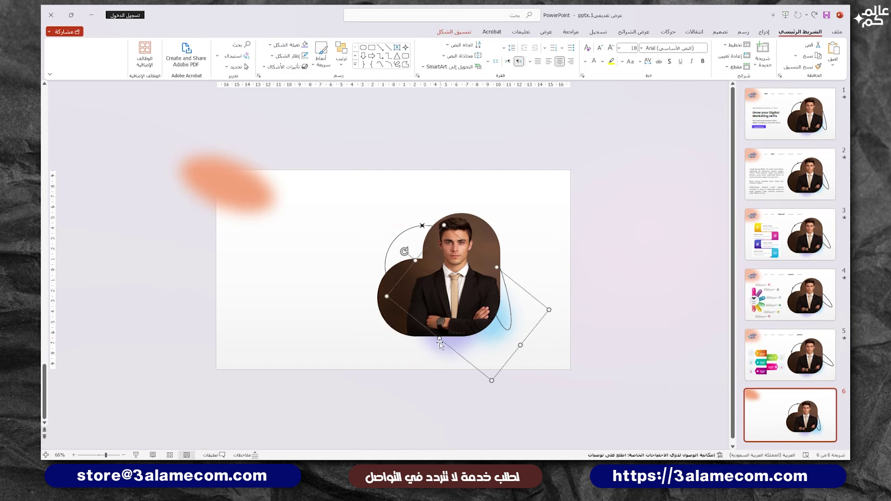
click(548, 304)
Select the five navigation bar items on slide 1 to copy them.
click(775, 112)
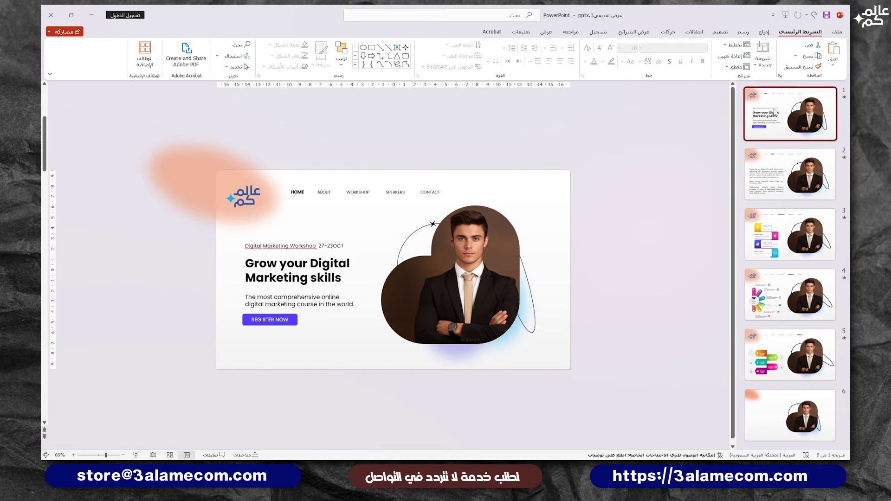
drag(482, 146, 272, 218)
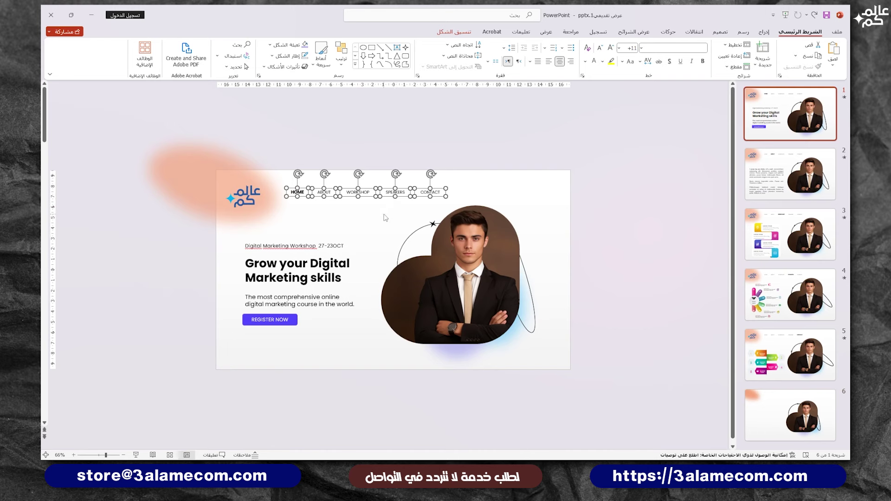
click(756, 414)
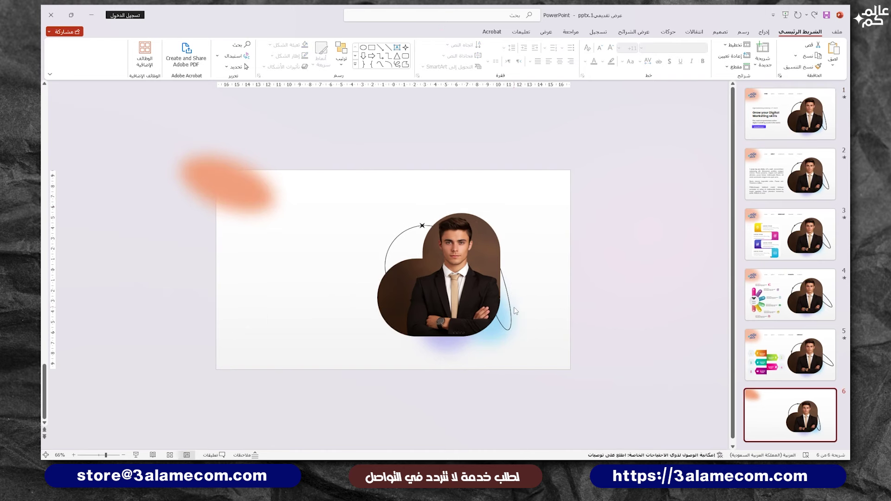
Paste the navigation bar onto slide 6 and group the portrait, outline and glow shapes.
key(ctrl+v)
click(310, 272)
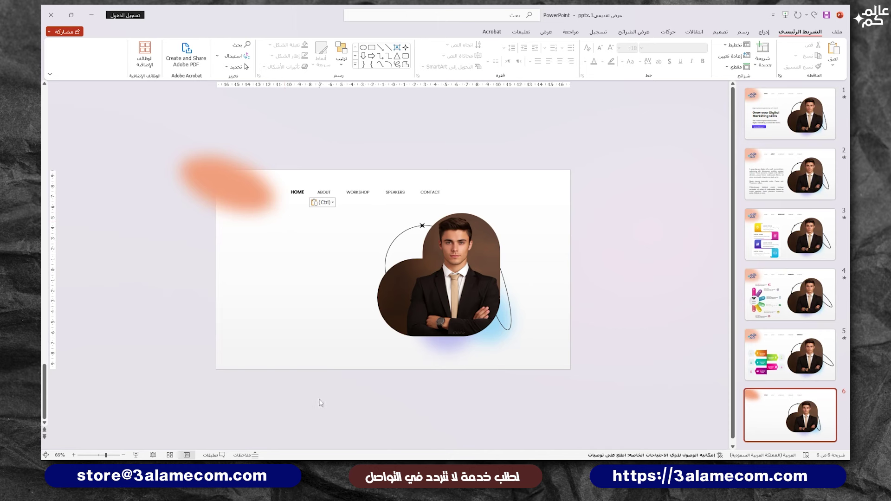
drag(321, 403, 586, 201)
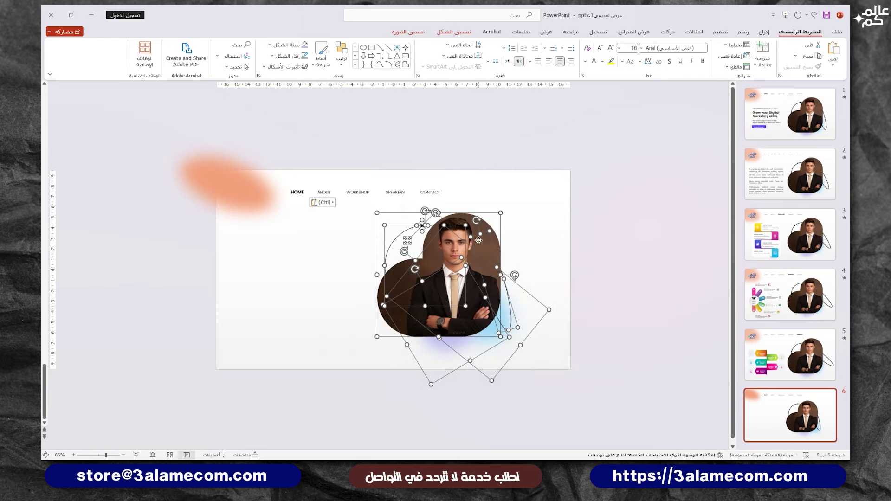
right_click(478, 240)
click(353, 311)
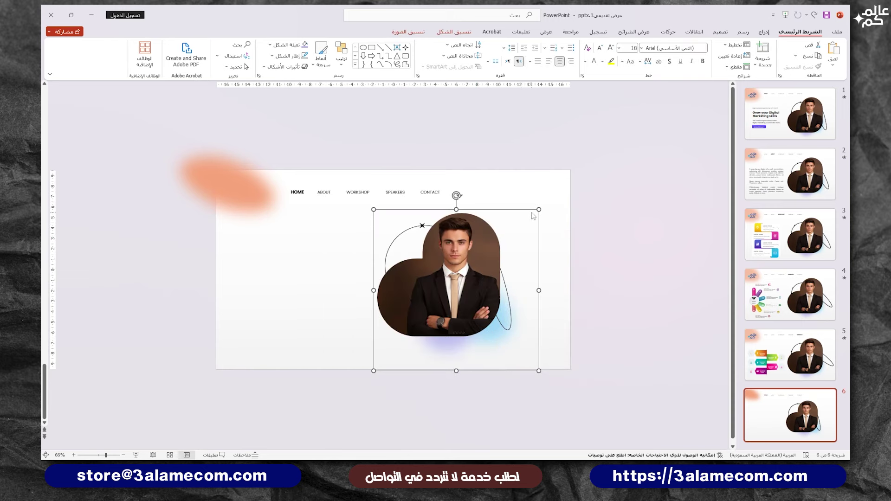
Enlarge the portrait group slightly, move it down, ungroup it and return to slide 1.
drag(539, 209, 556, 192)
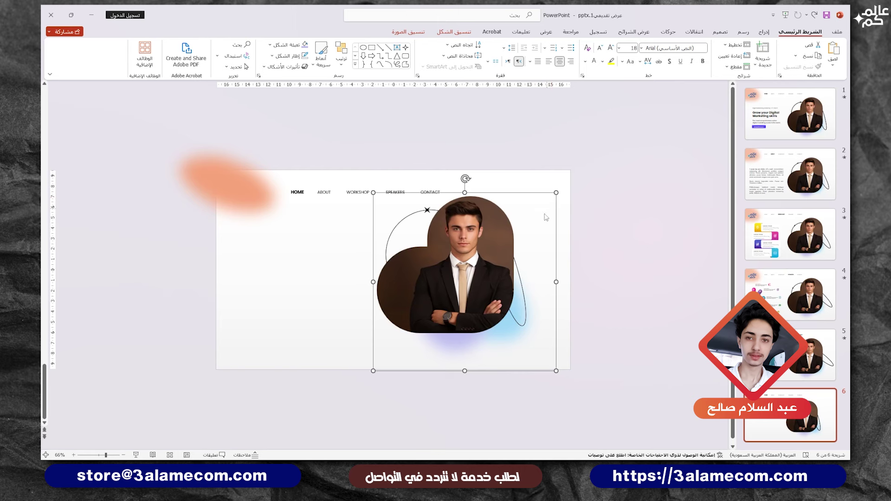
drag(500, 290, 496, 297)
right_click(460, 281)
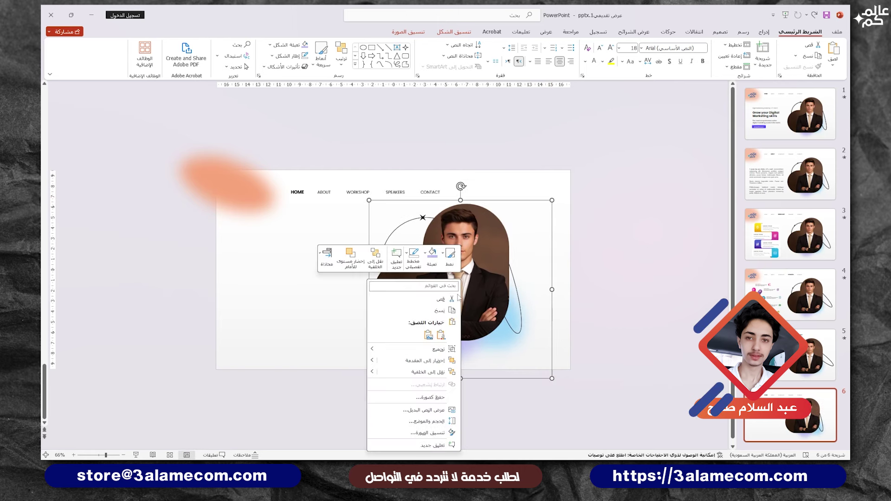
mouse_move(432, 348)
click(341, 360)
click(295, 324)
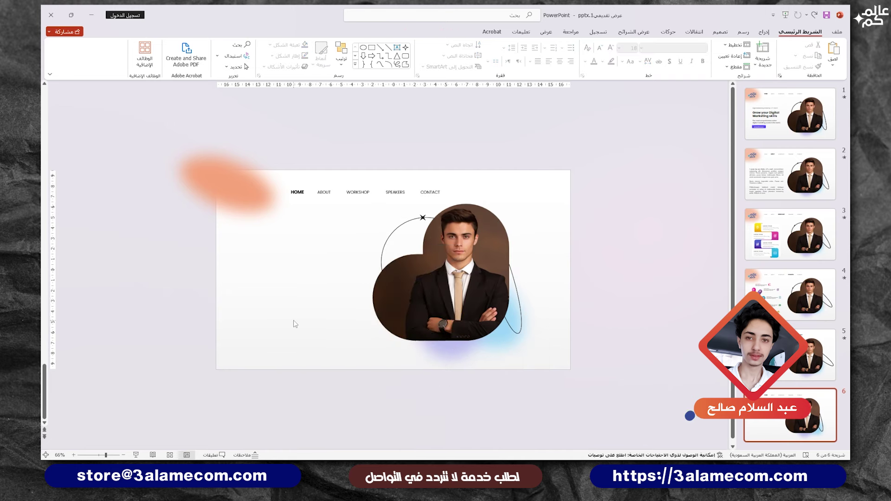
key(Home)
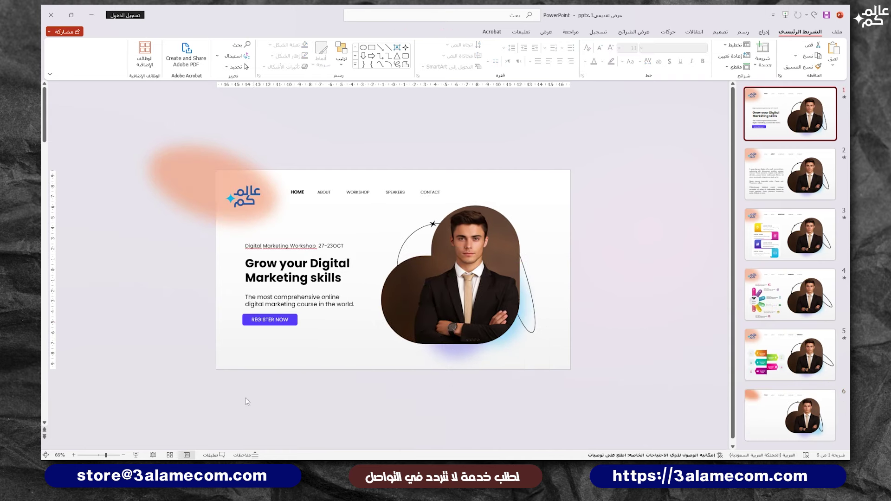
Paste slide 1's date line, heading, description and REGISTER NOW button onto slide 6, then duplicate it as slide 7.
drag(199, 393, 385, 223)
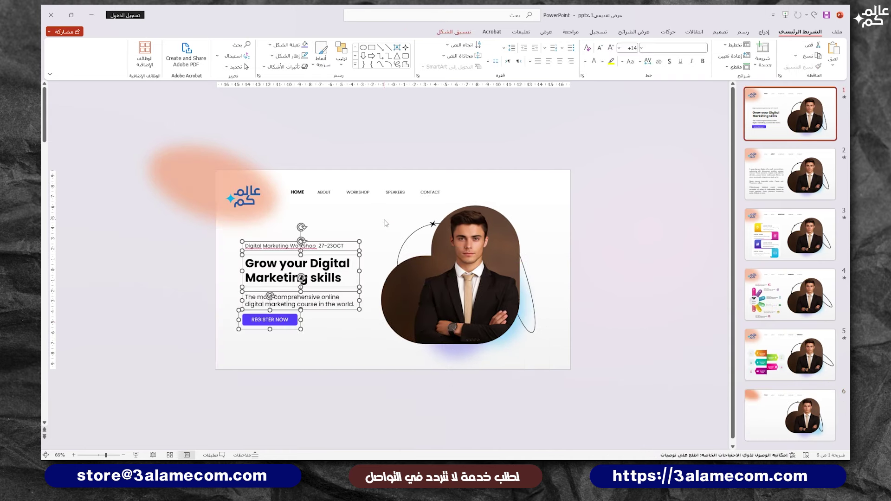
click(790, 415)
key(ctrl+v)
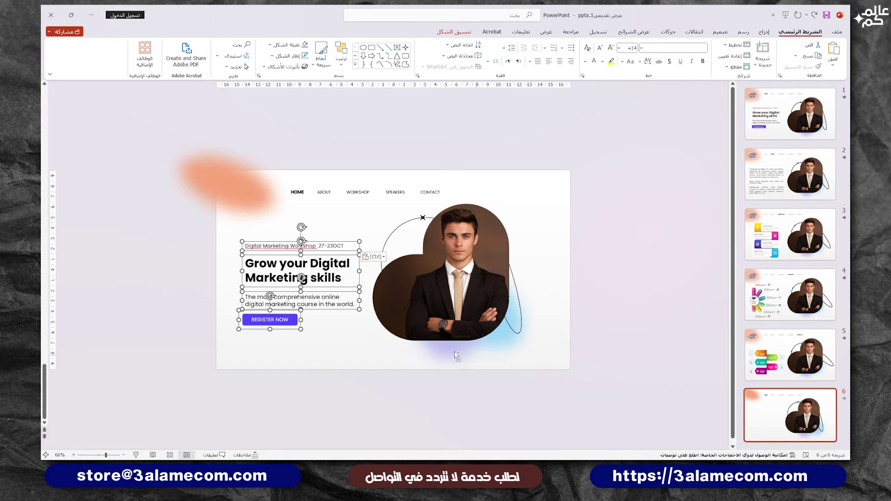
click(371, 357)
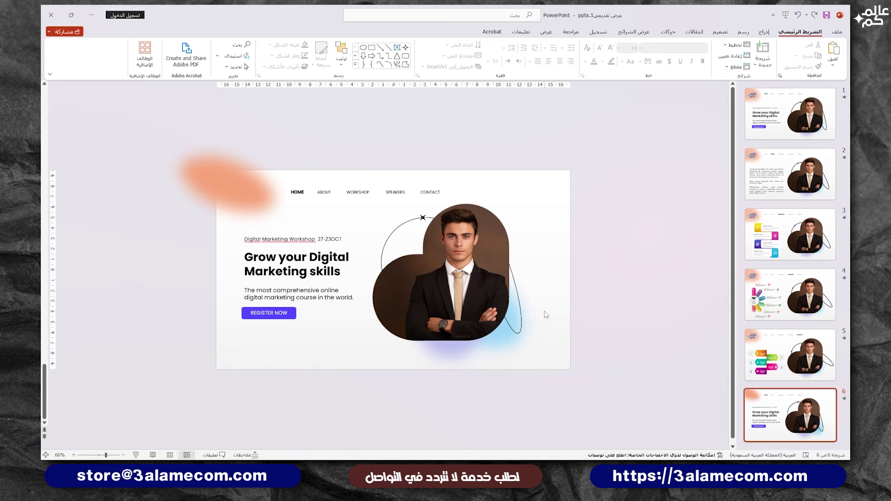
click(796, 416)
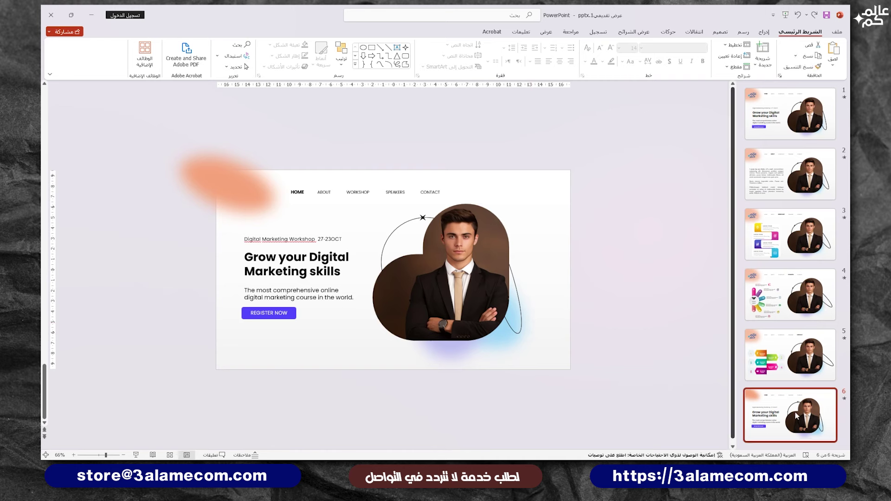
key(ctrl+d)
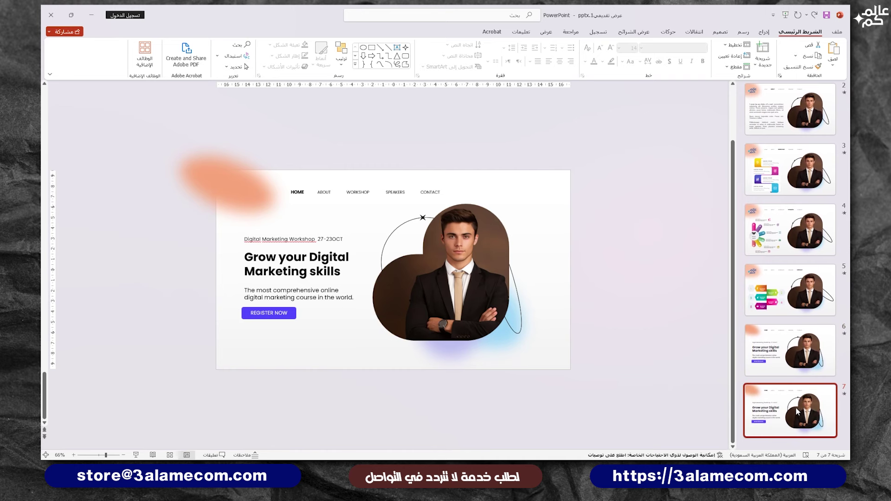
Delete slide 7's headline text and button, then copy slide 2's Lorem ipsum paragraph box.
drag(182, 222, 374, 370)
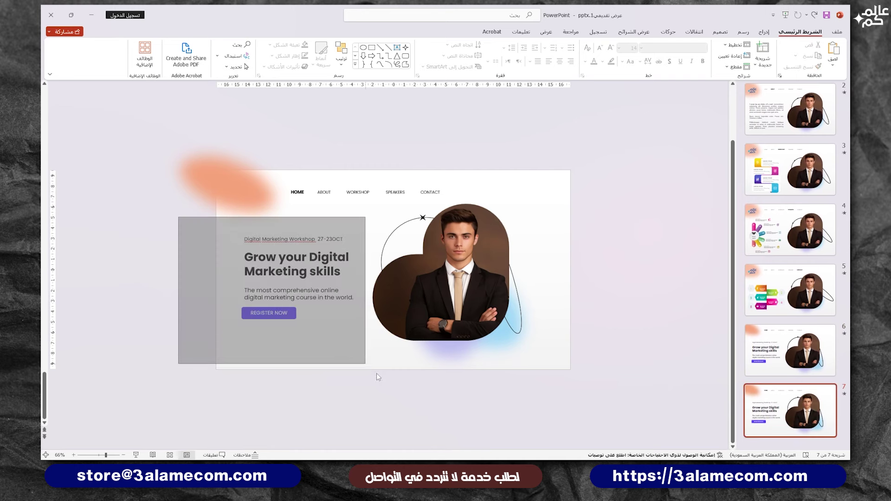
key(Delete)
click(780, 131)
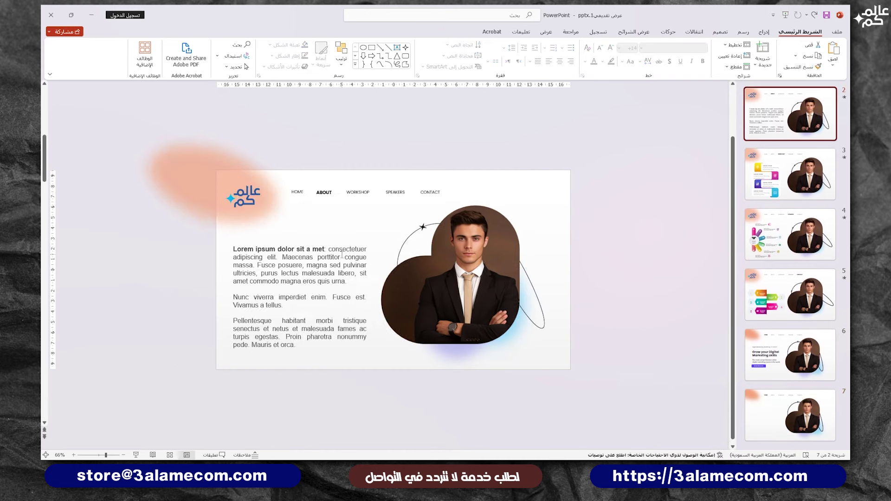
click(323, 247)
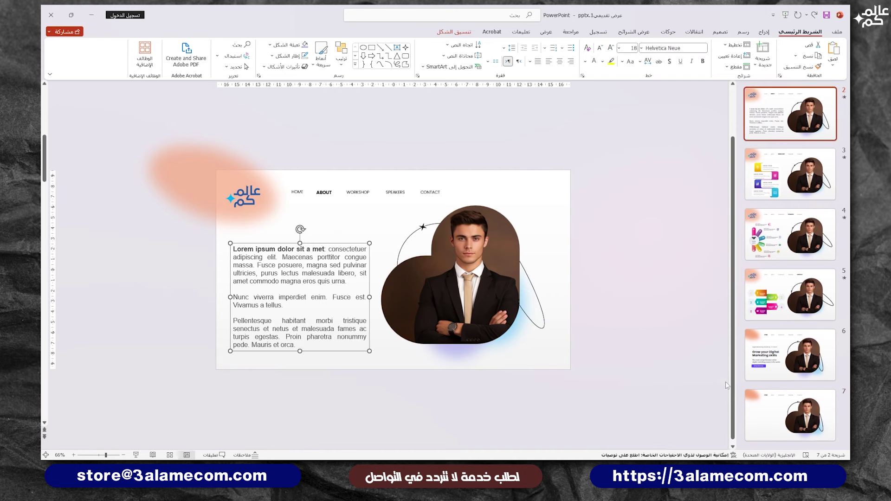
key(ctrl+c)
Paste the paragraph box onto slide 7, nudge it up-left, and return to slide 6.
click(789, 415)
key(ctrl+v)
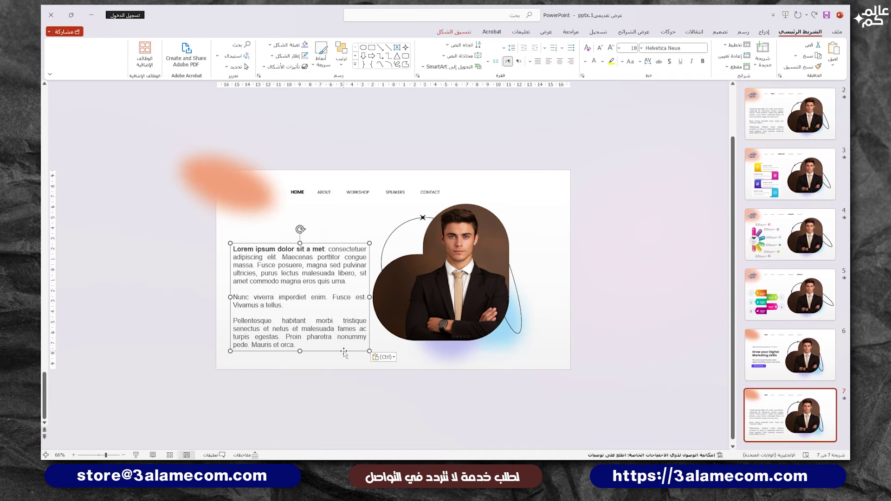
drag(344, 352, 342, 342)
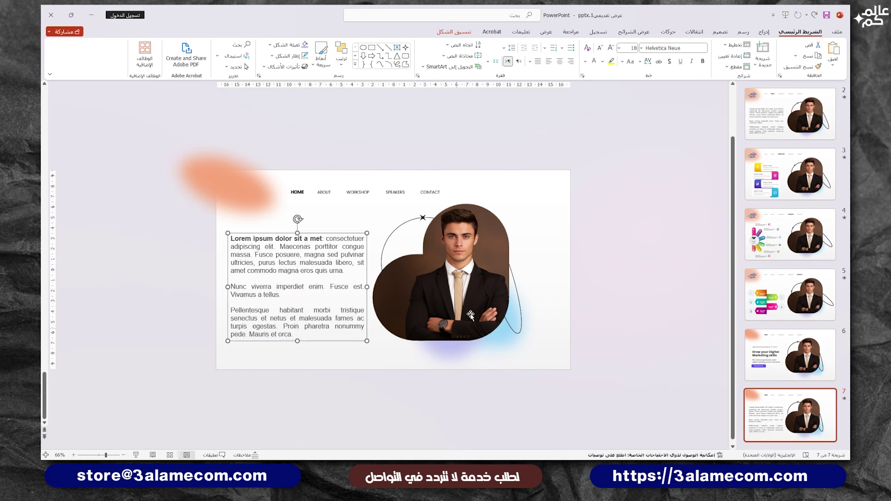
click(299, 379)
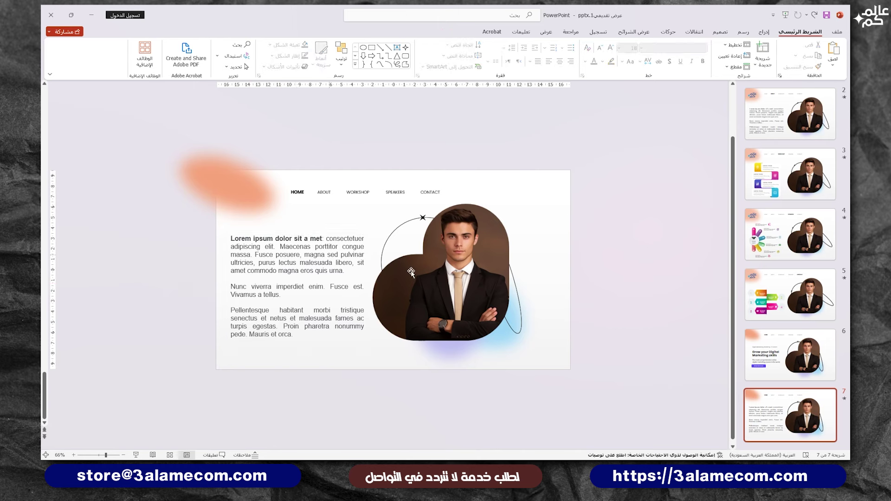
key(Page_Up)
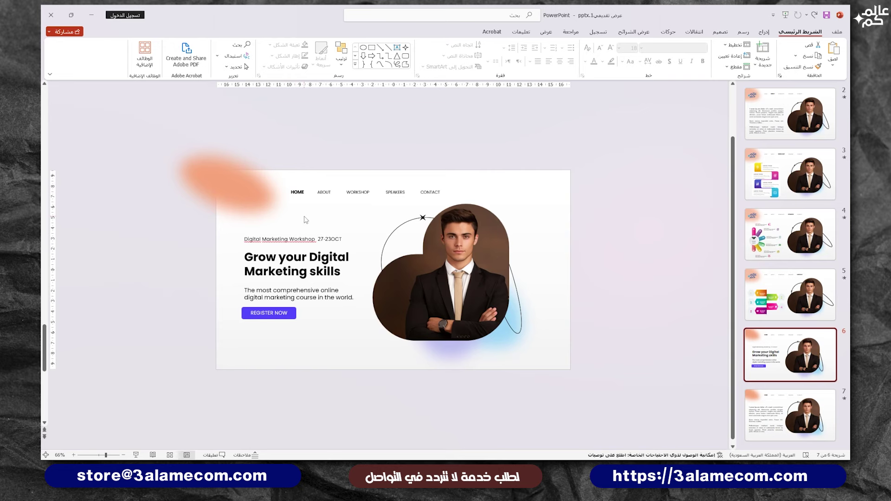
Make slide 7's ABOUT nav label 12 pt and bold.
click(302, 199)
ctrl+scroll(302, 198, up, 5)
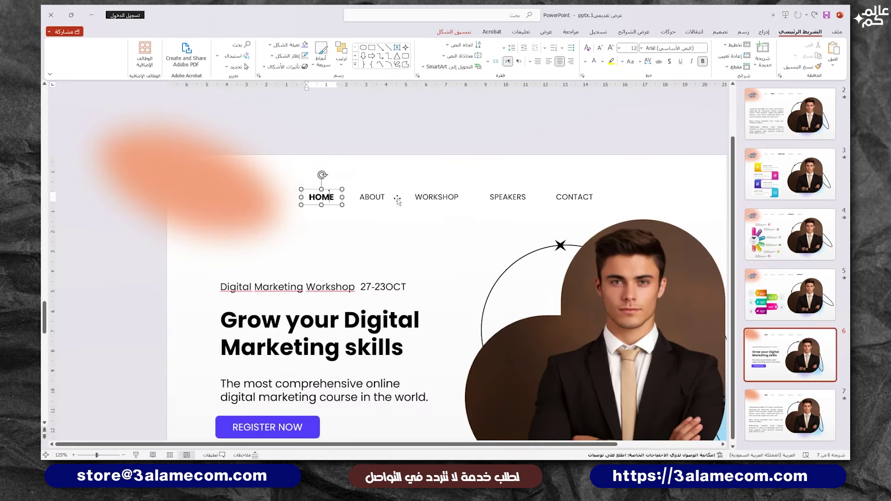
click(362, 196)
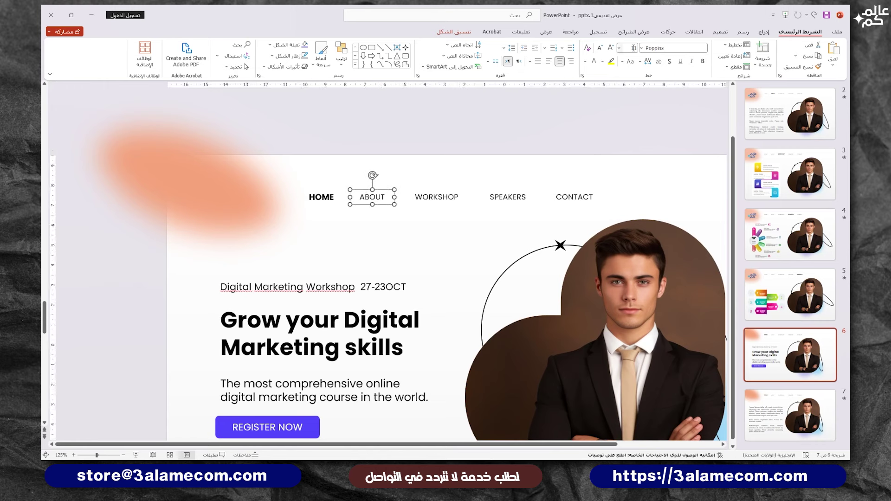
click(337, 191)
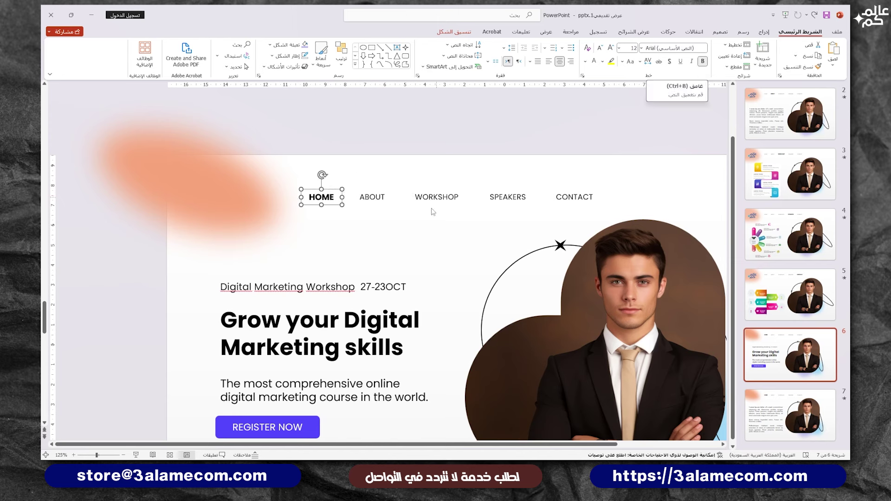
click(791, 415)
click(363, 191)
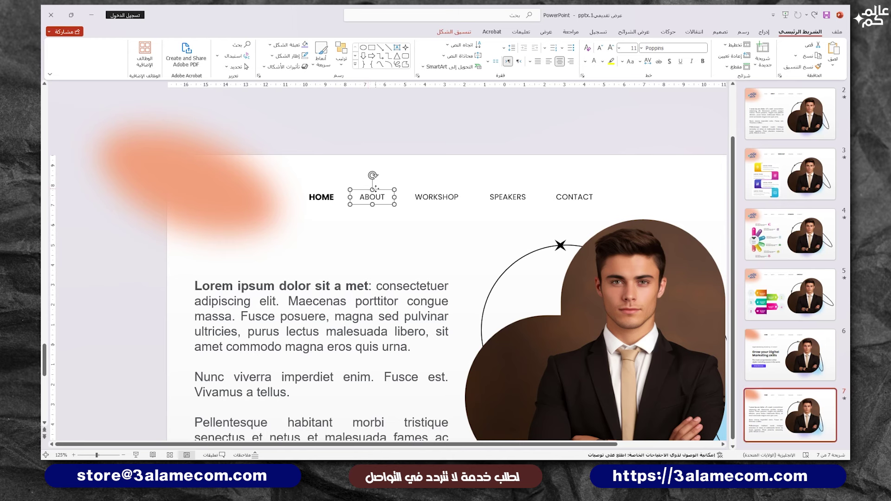
click(610, 48)
click(702, 61)
Remove the bold from the HOME nav label.
click(321, 201)
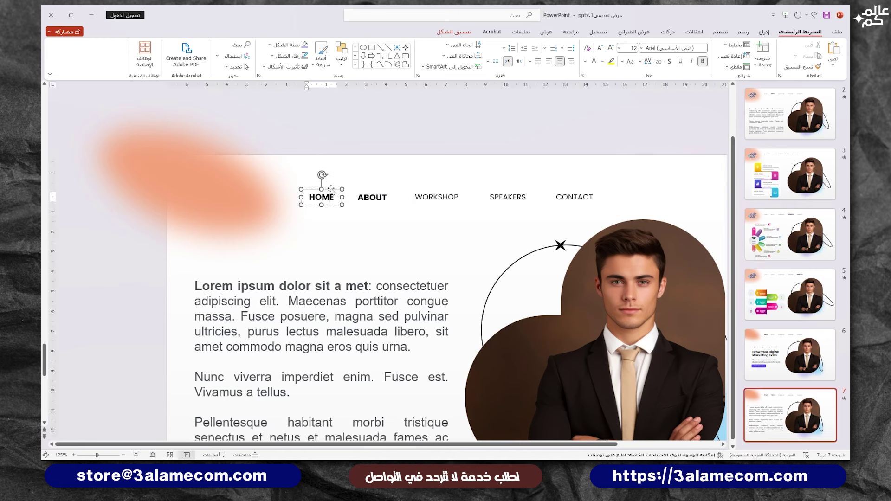
click(702, 61)
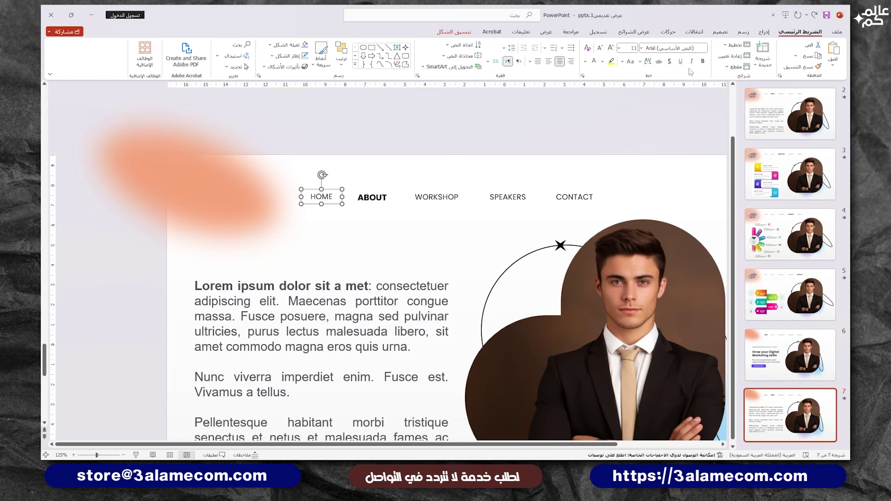
click(341, 192)
scroll(380, 229, down, 2)
scroll(337, 202, down, 2)
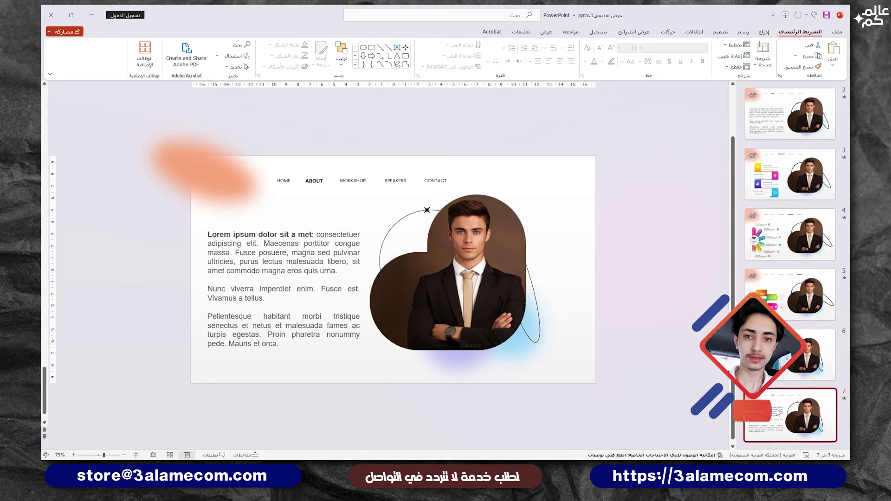
Slide the star left along the arc and rotate it slightly counterclockwise.
click(427, 209)
scroll(427, 209, up, 3)
scroll(393, 267, up, 8)
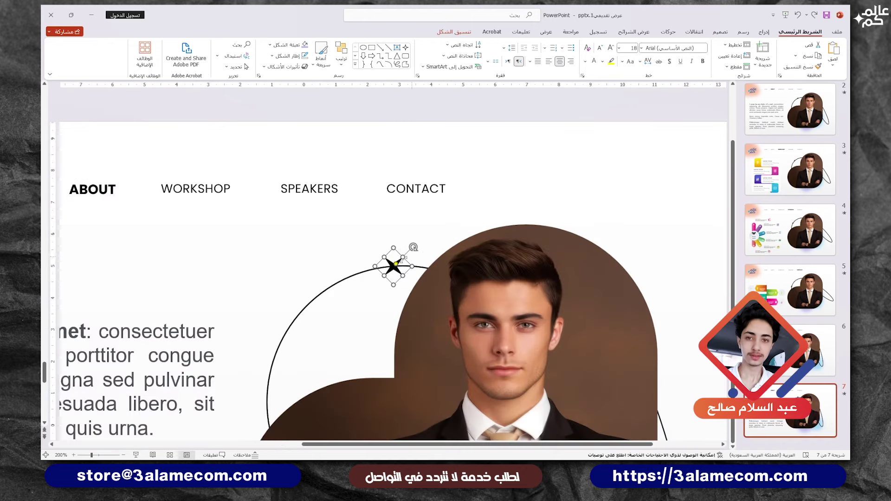
drag(393, 267, 349, 280)
key(alt+Left)
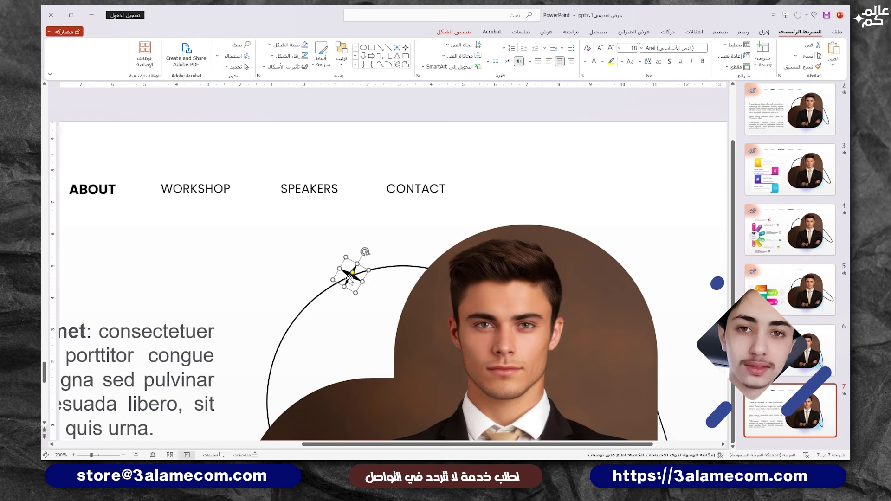
drag(354, 280, 356, 278)
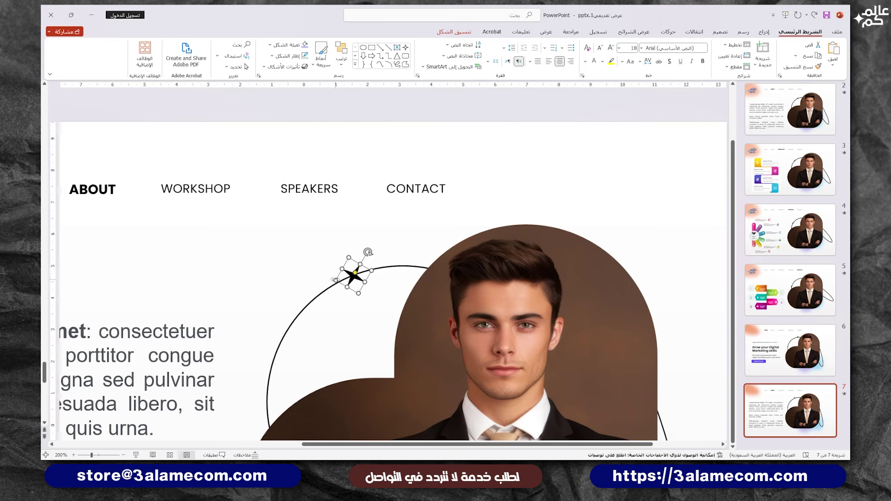
scroll(351, 278, down, 5)
scroll(351, 279, down, 5)
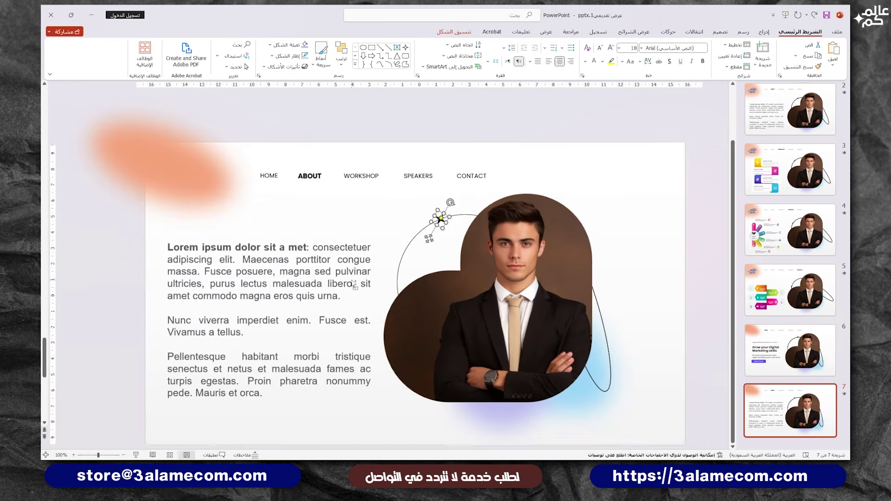
click(605, 343)
Rotate the curved loop beside the photo counterclockwise and duplicate slide 7 as slide 8.
click(606, 335)
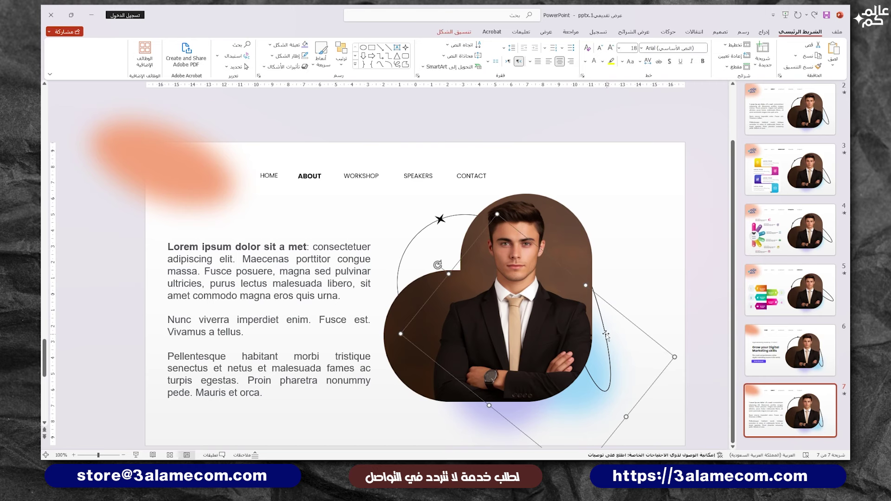
click(600, 318)
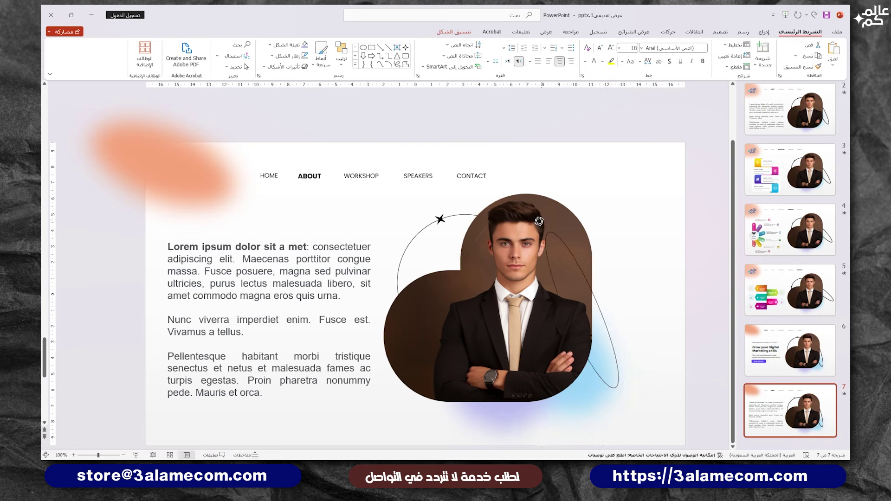
drag(555, 219, 537, 222)
click(647, 240)
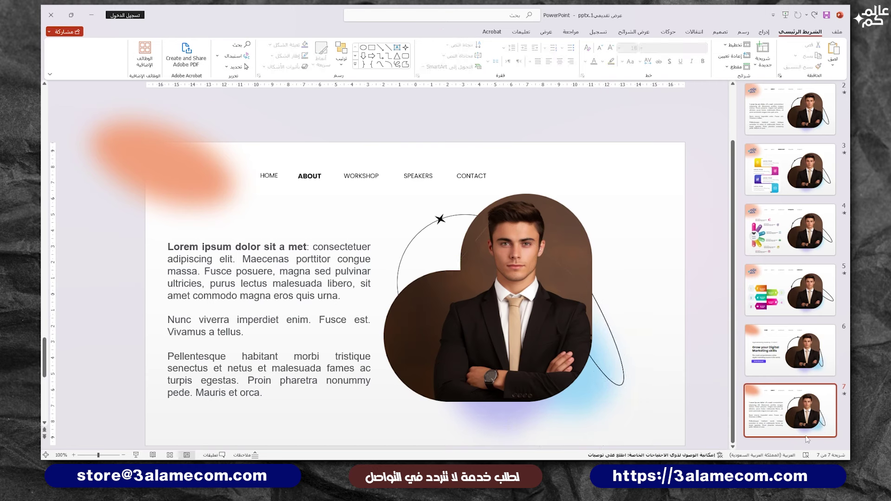
key(ctrl+d)
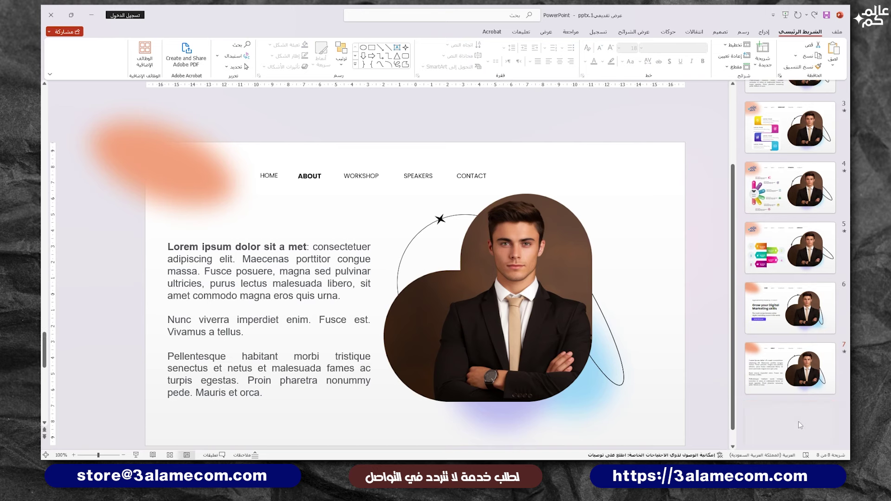
Use Format Painter to bold WORKSHOP and return ABOUT to regular weight.
click(318, 178)
double_click(800, 66)
click(367, 176)
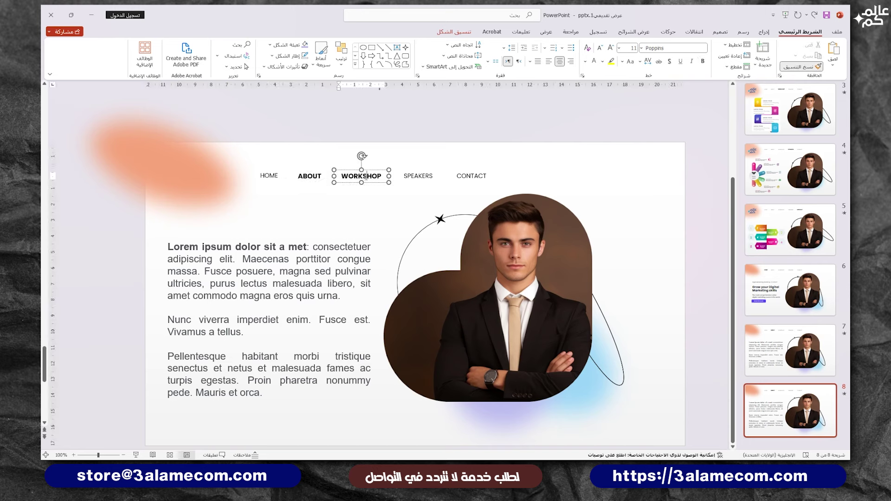
key(Escape)
click(427, 170)
click(800, 66)
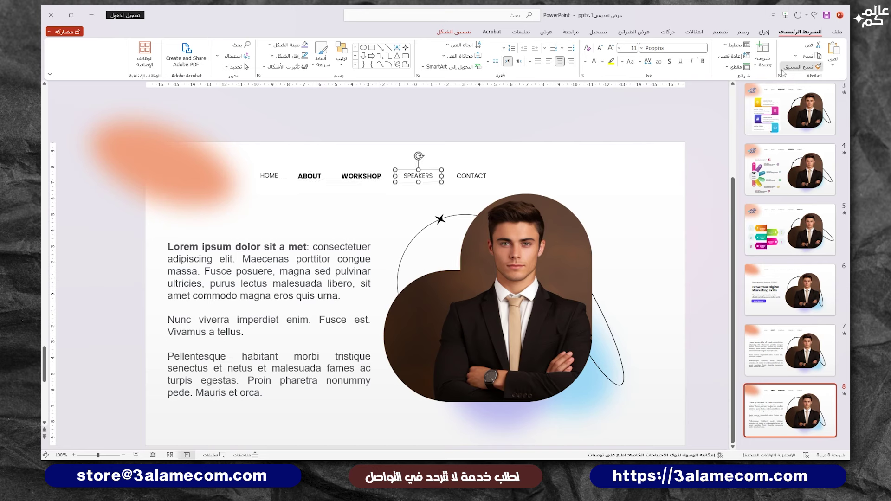
click(310, 176)
key(Escape)
Replace slide 8's body text box with slide 3's four-card infographic.
click(351, 238)
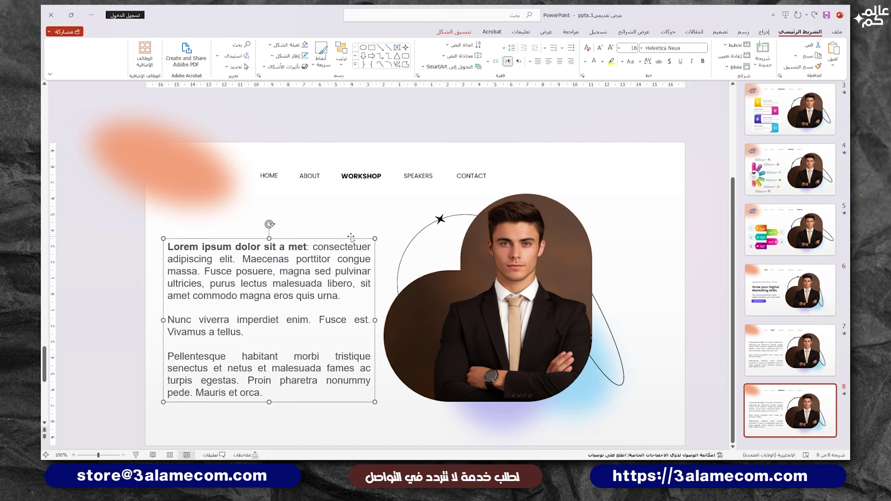
key(Delete)
scroll(349, 239, down, 3)
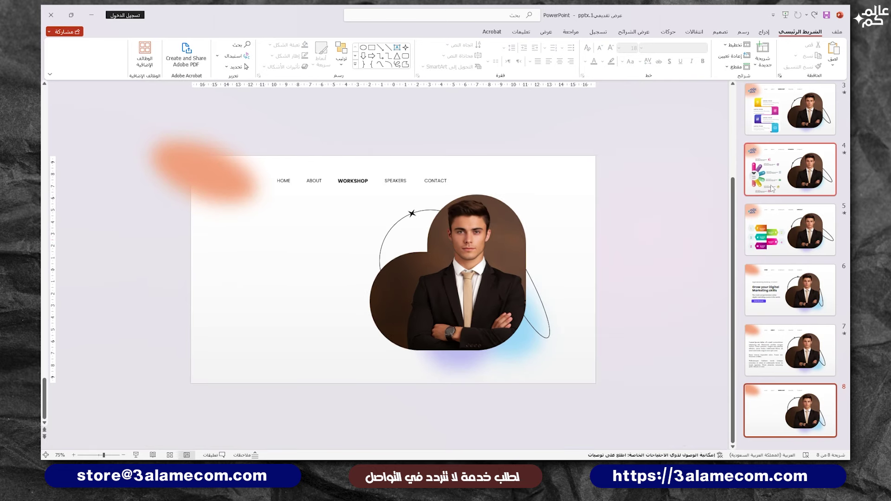
click(784, 116)
drag(172, 414, 381, 205)
key(ctrl+c)
click(789, 414)
key(ctrl+v)
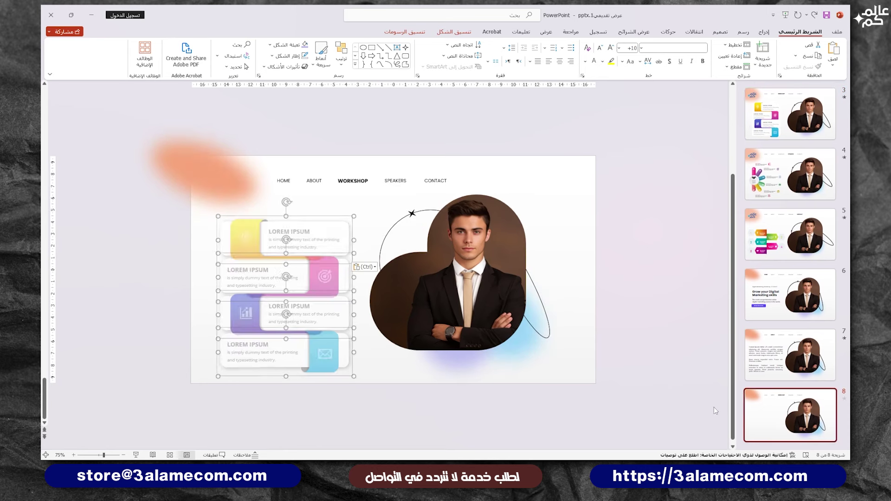
click(774, 407)
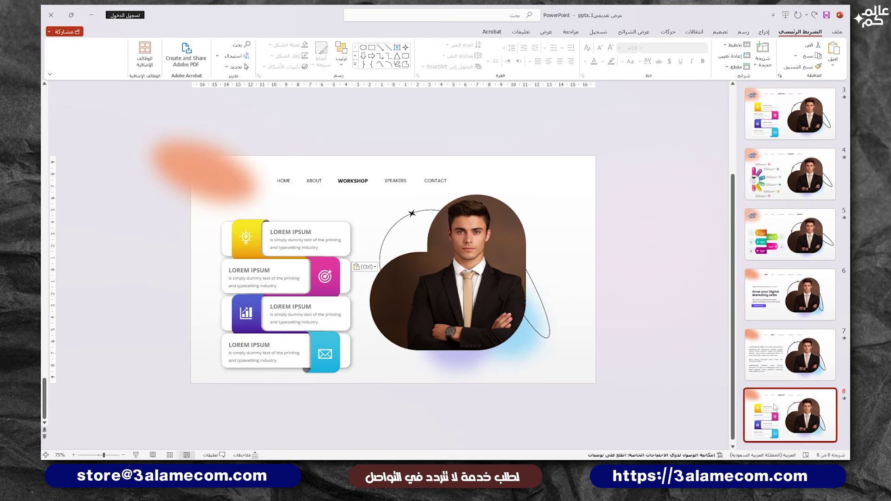
Move the star down-left along the arc and rotate it back upright.
click(412, 213)
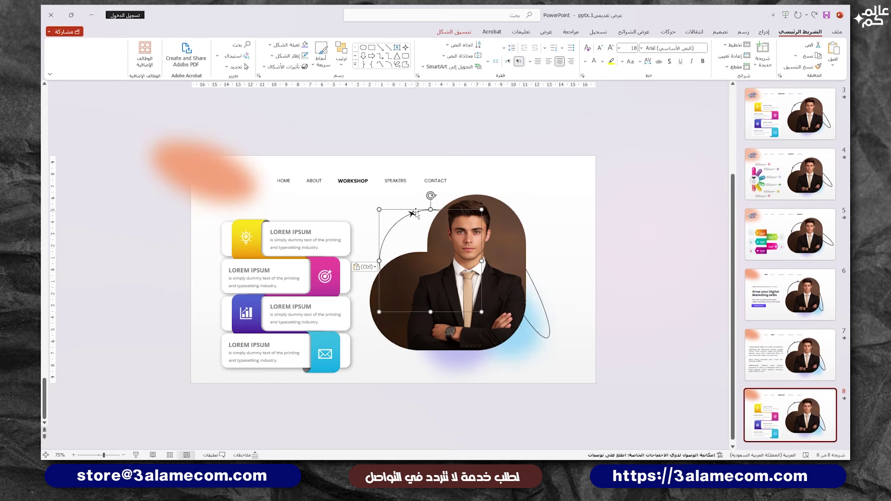
scroll(412, 213, up, 5)
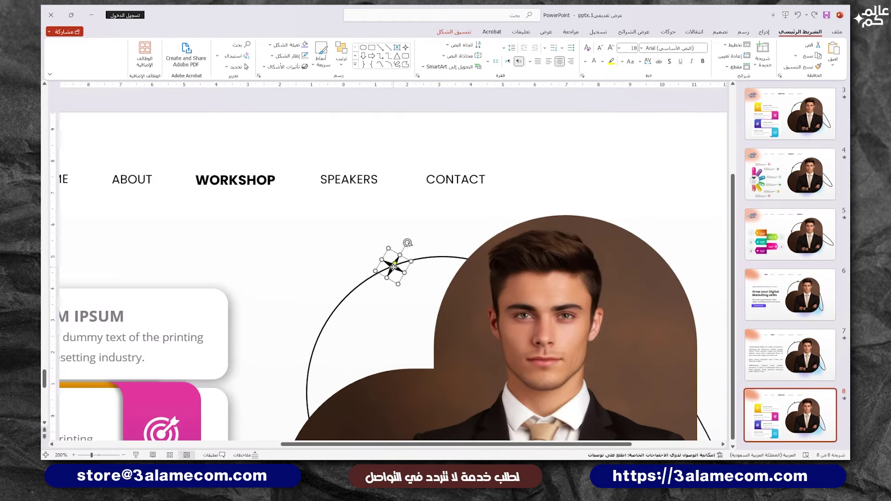
drag(392, 265, 353, 293)
key(alt+Left)
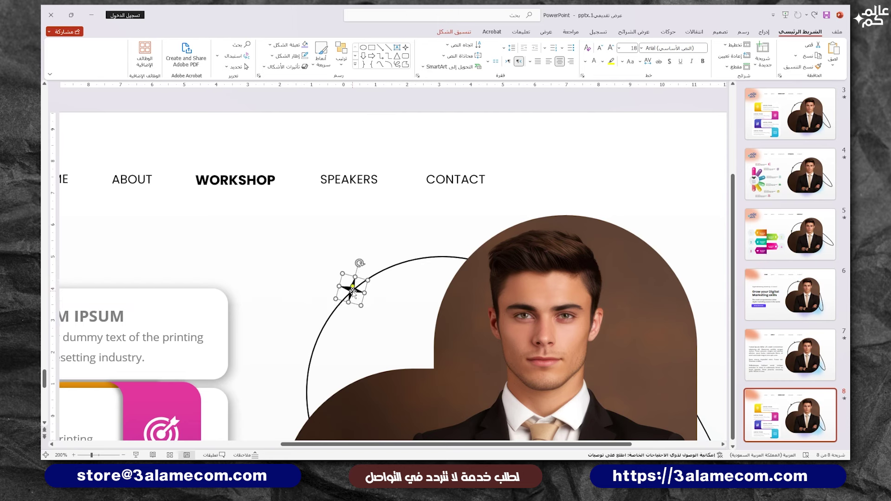
key(alt+Left)
drag(352, 293, 352, 297)
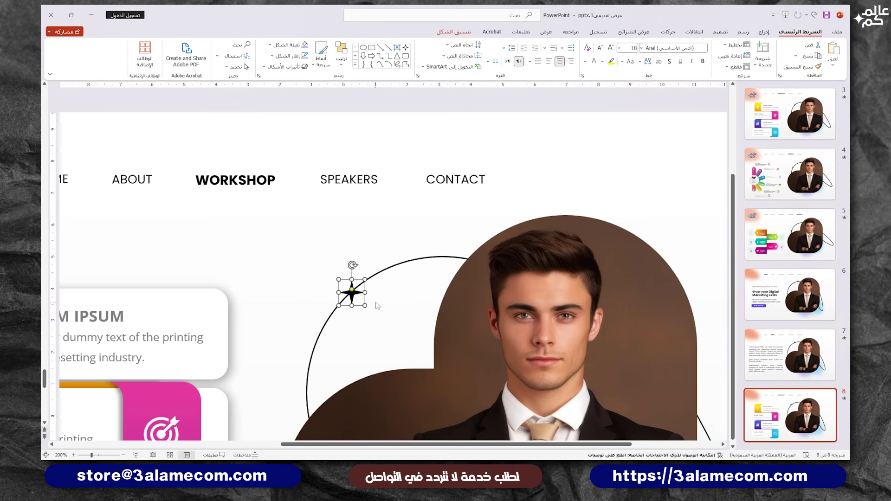
ctrl+scroll(378, 306, down, 10)
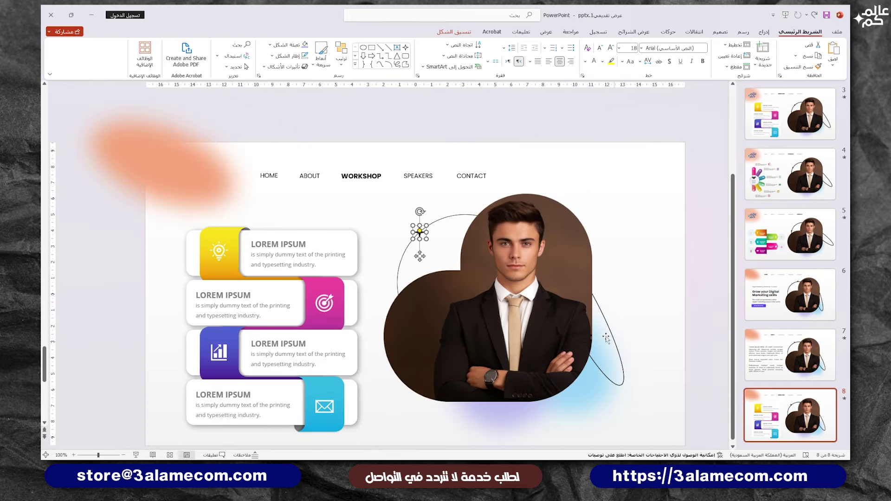
Stretch the curve right of the photo into a longer loop.
click(609, 330)
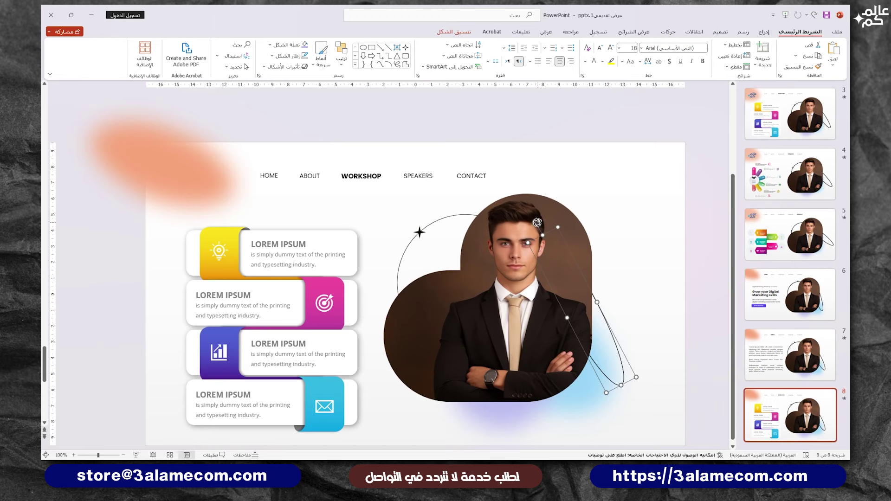
drag(538, 223, 516, 236)
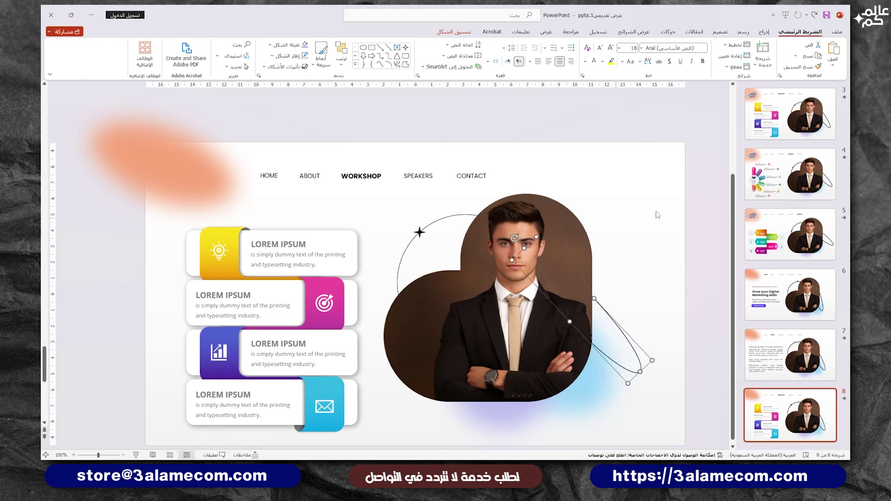
click(771, 404)
Duplicate slide 8 as slide 9 and bold SPEAKERS in the nav bar with Format Painter.
key(ctrl+d)
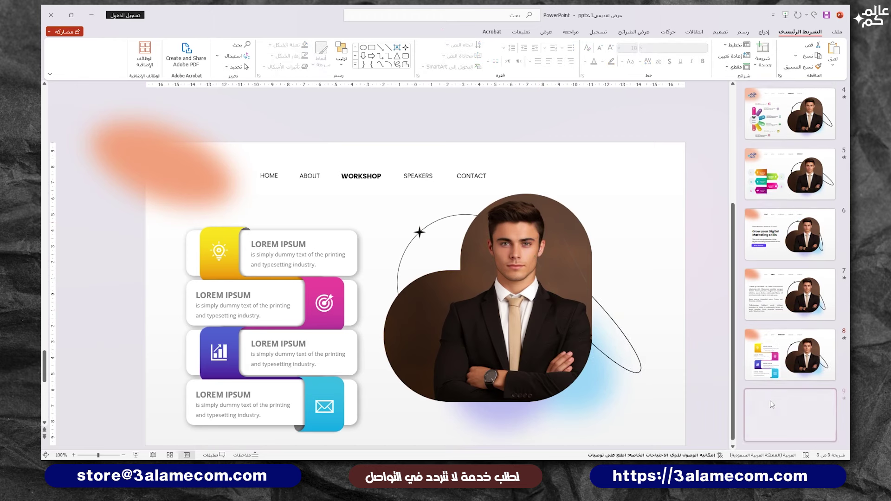
click(373, 174)
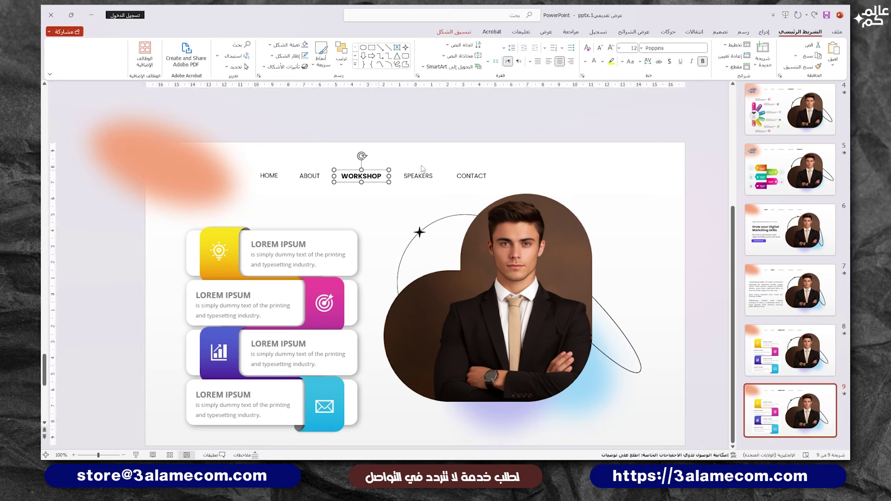
click(801, 66)
click(418, 175)
click(467, 176)
key(Escape)
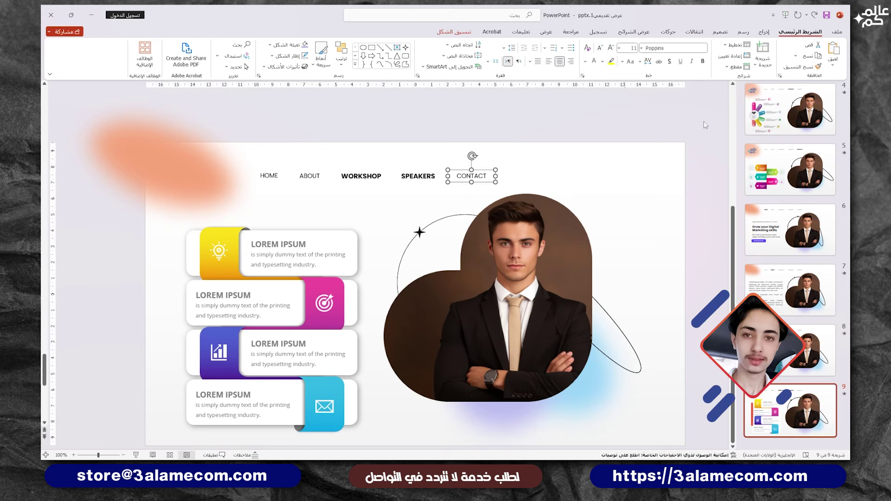
click(800, 67)
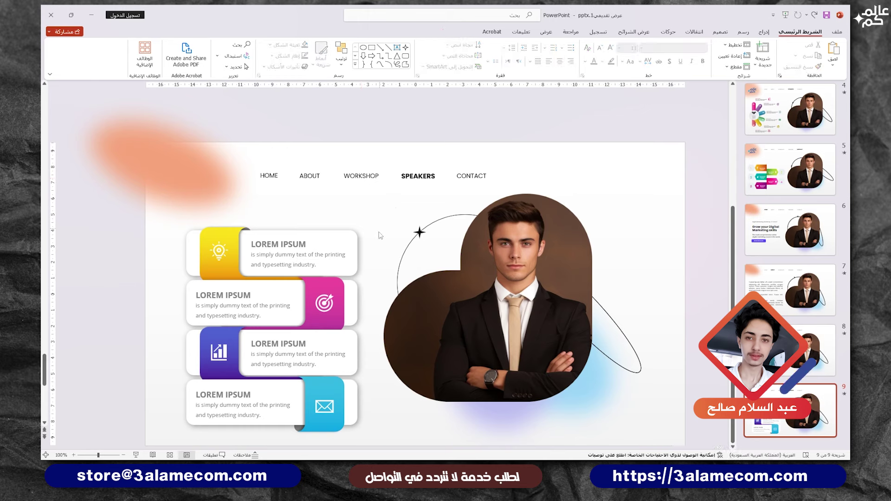
ctrl+scroll(238, 382, down, 5)
Swap slide 9's card infographic for the six-petal infographic copied from slide 4.
drag(238, 382, 376, 226)
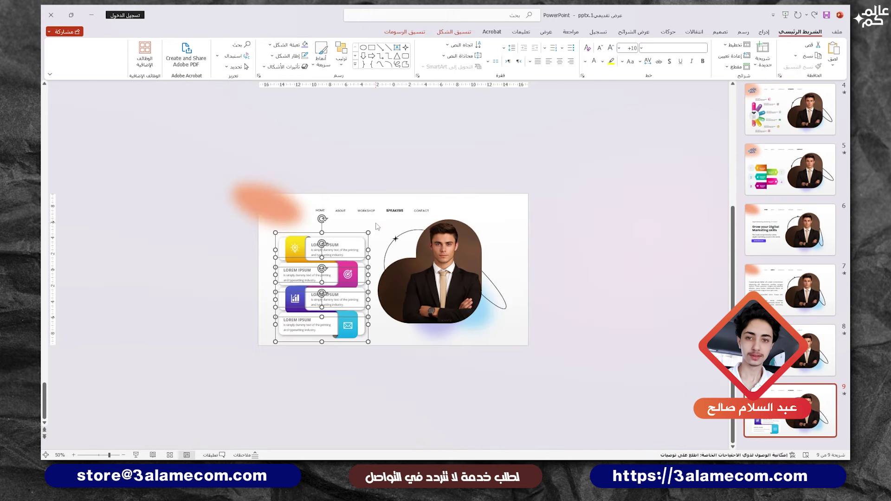
key(Delete)
click(791, 117)
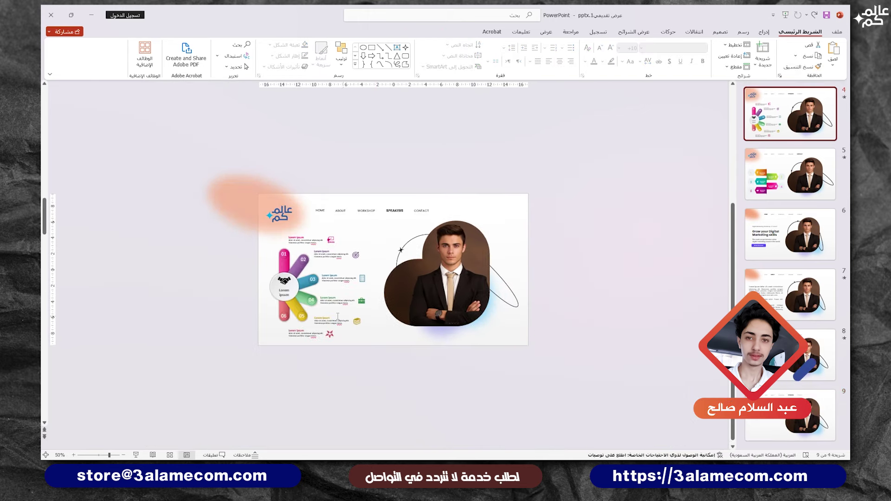
drag(210, 374, 382, 226)
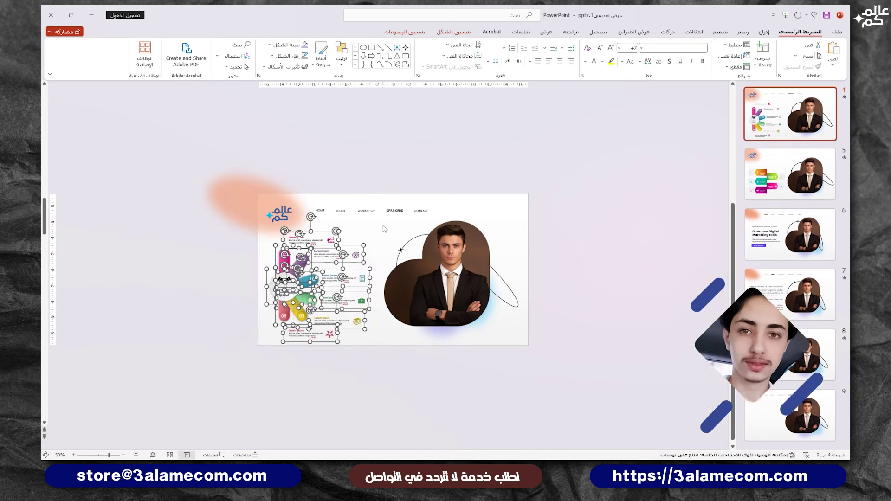
key(ctrl+c)
click(791, 416)
key(ctrl+v)
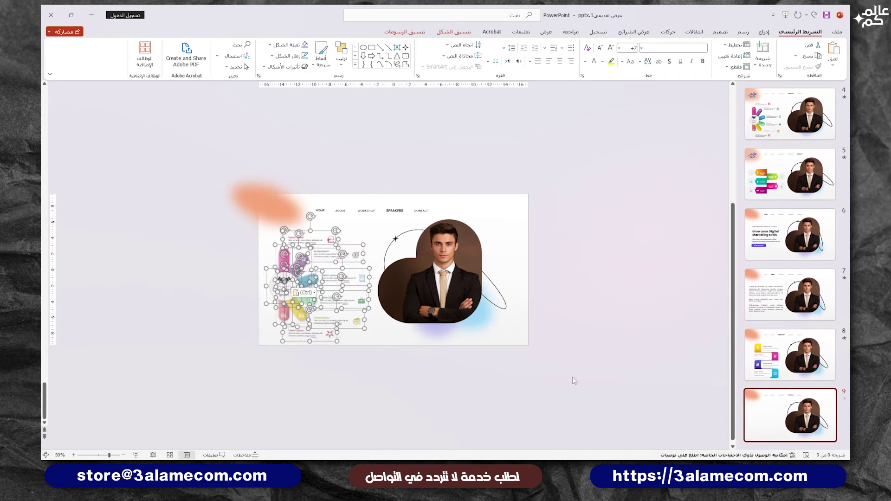
click(380, 350)
scroll(390, 278, up, 1)
scroll(394, 241, up, 1)
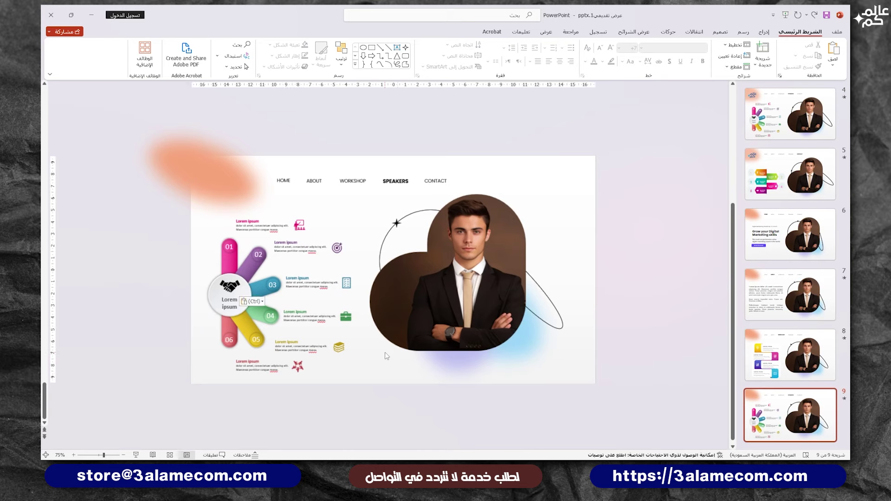
Move the star down along the circle outline and tilt it slightly counter-clockwise.
click(397, 225)
scroll(394, 232, up, 3)
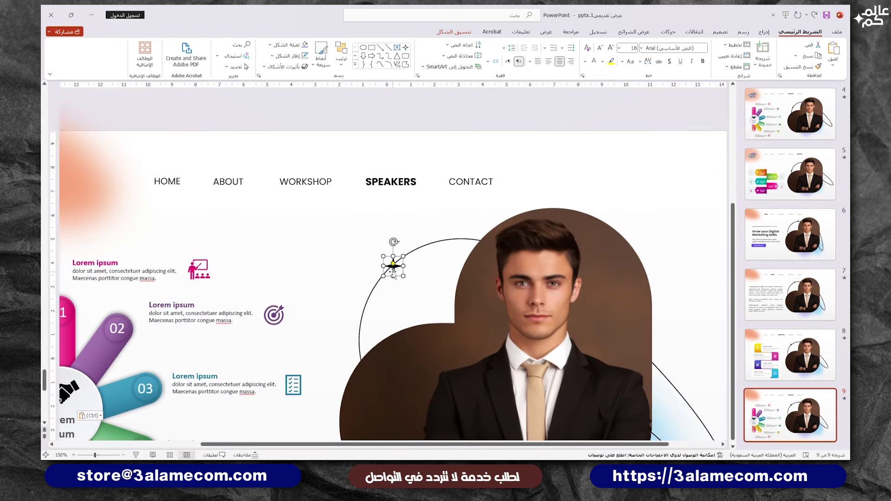
drag(393, 274, 370, 299)
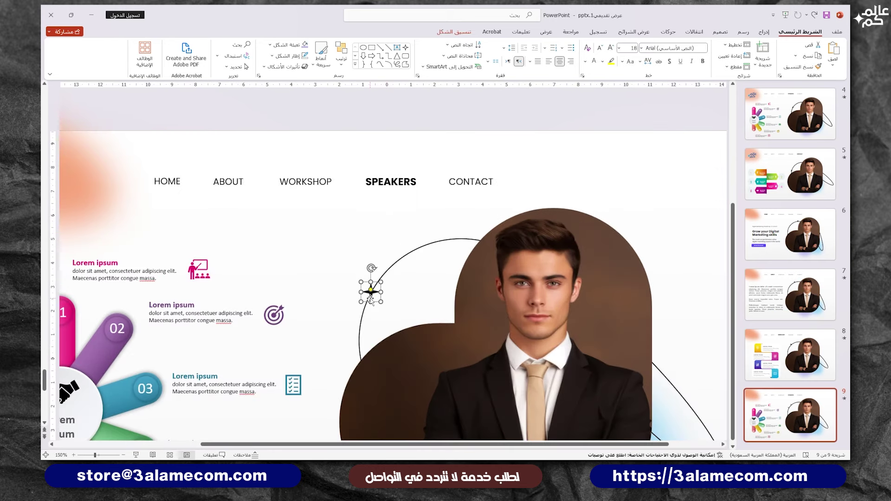
key(alt+Left)
key(alt+Left)
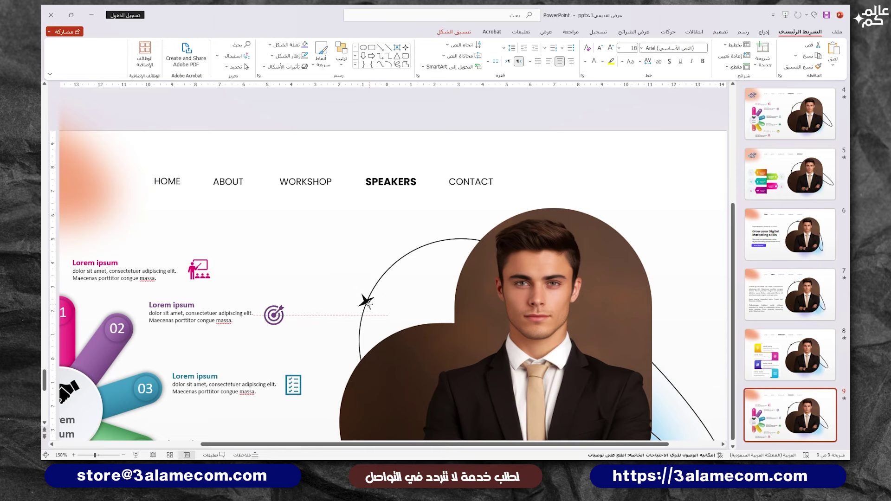
scroll(377, 296, down, 4)
Duplicate slide 9 as a new slide 10.
click(626, 318)
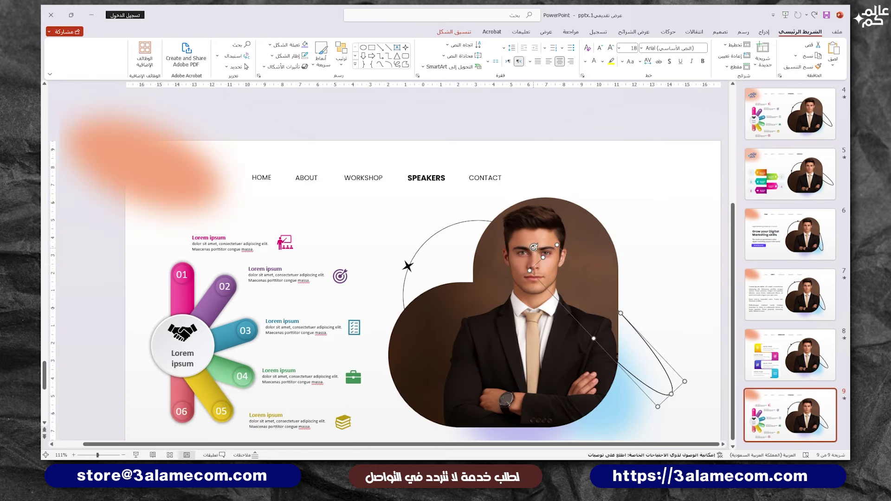
key(Escape)
scroll(620, 249, down, 4)
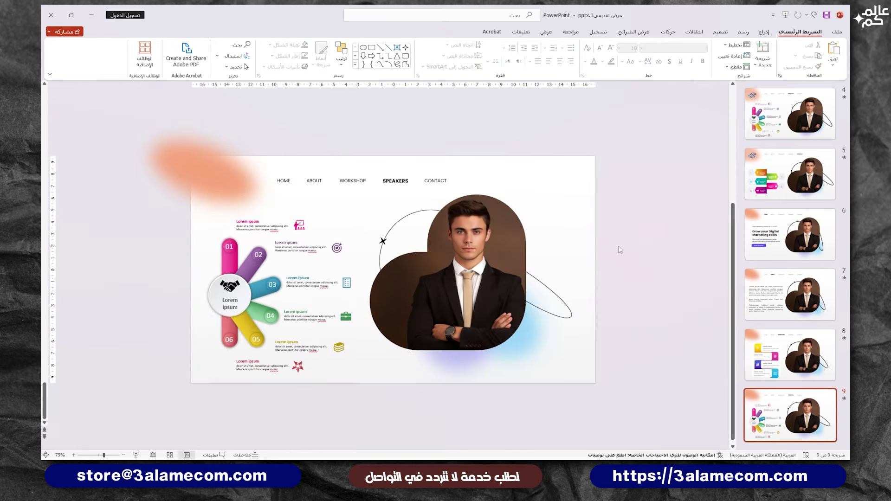
key(ctrl+d)
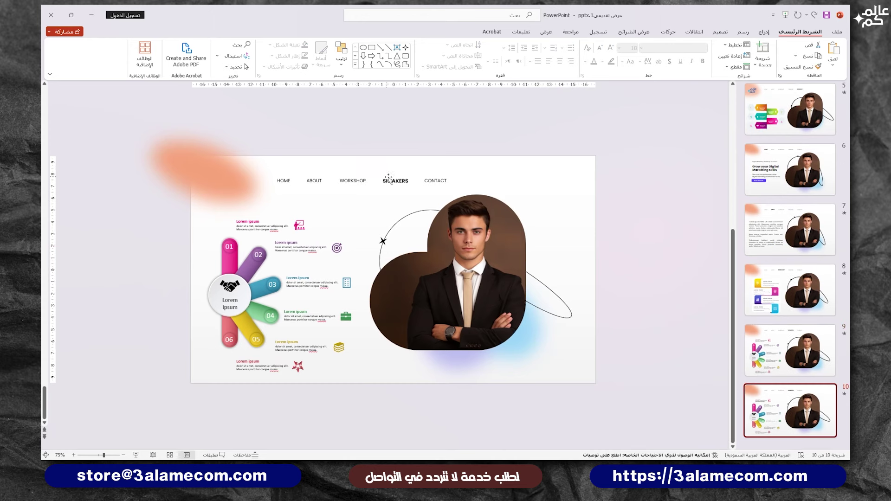
Bold the CONTACT nav label and make SPEAKERS plain like WORKSHOP.
click(388, 180)
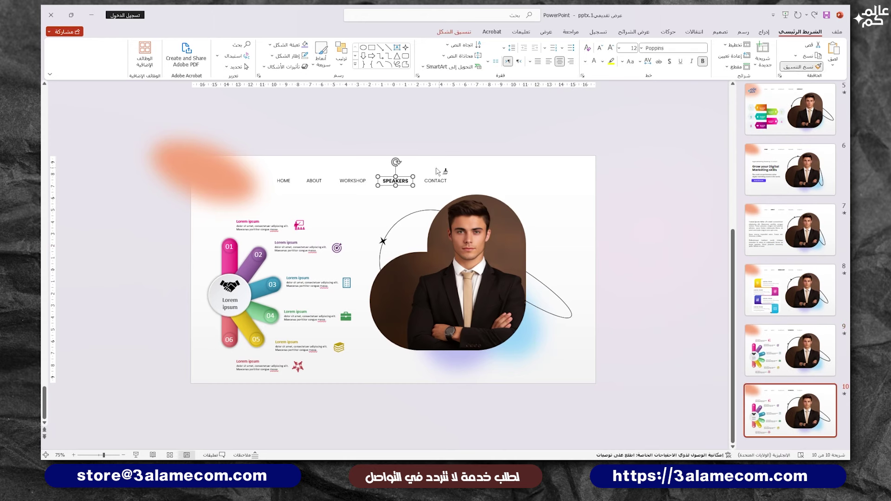
click(437, 182)
key(ctrl+b)
click(363, 185)
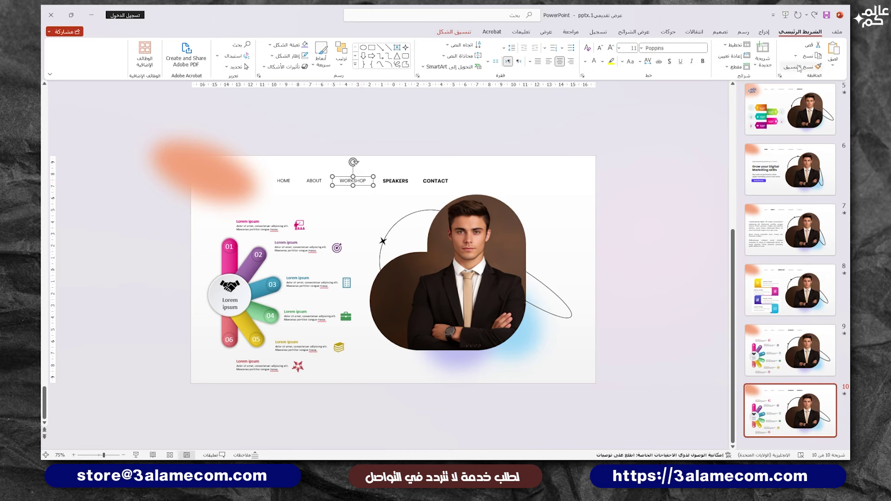
click(800, 67)
click(396, 181)
click(354, 252)
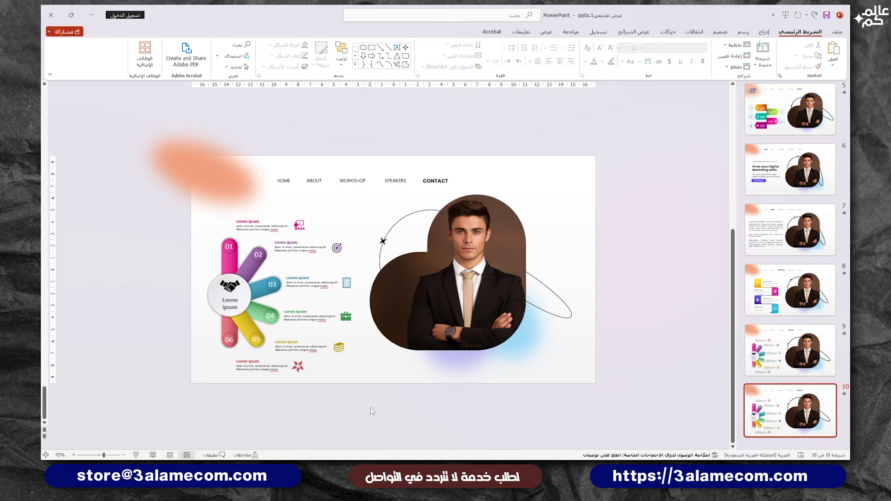
Replace slide 10's petal infographic with slide 5's hexagon infographic.
drag(371, 410, 148, 210)
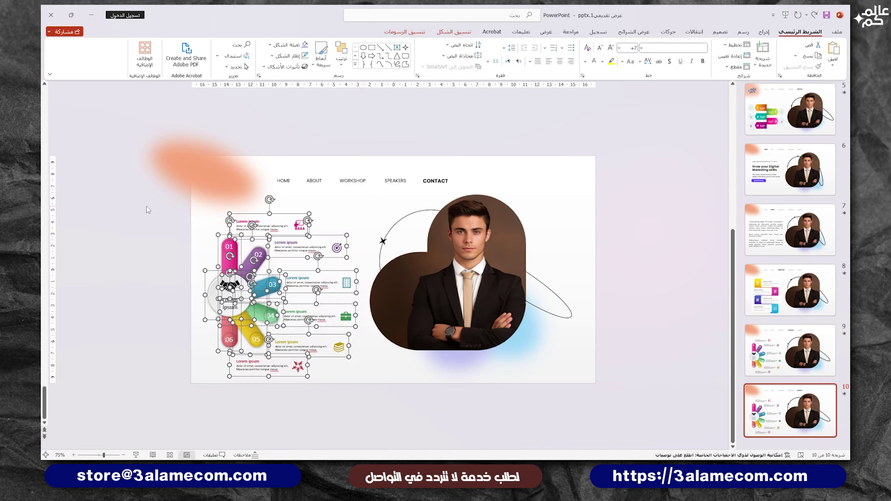
key(Delete)
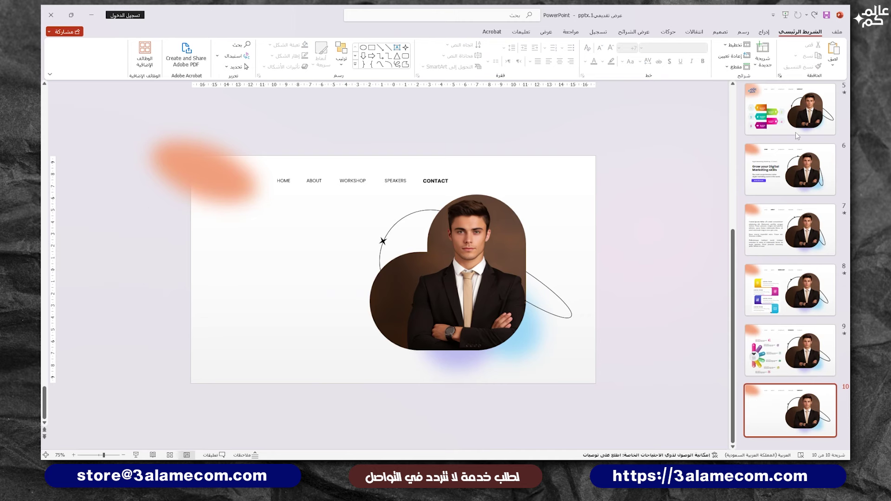
click(797, 130)
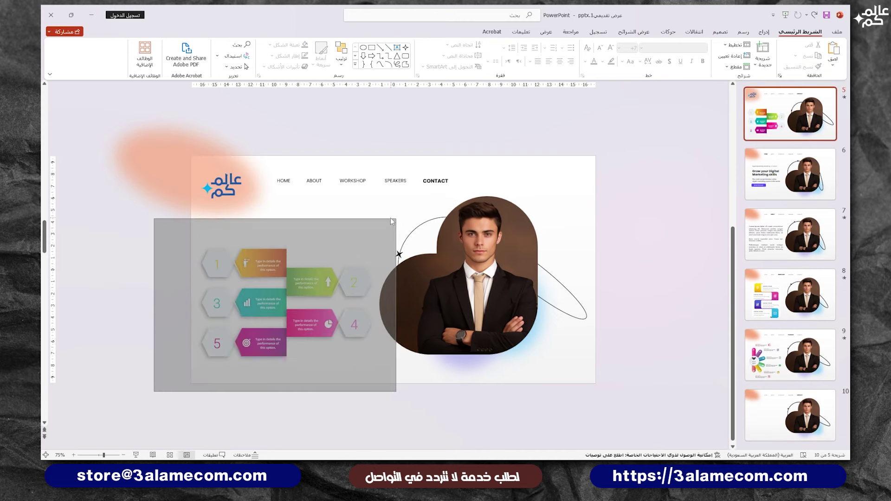
drag(324, 338, 391, 220)
click(790, 415)
key(ctrl+v)
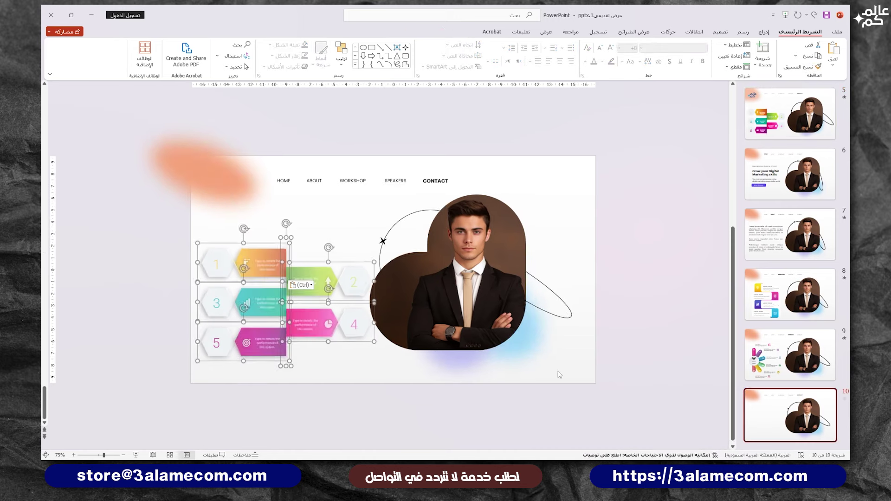
click(365, 228)
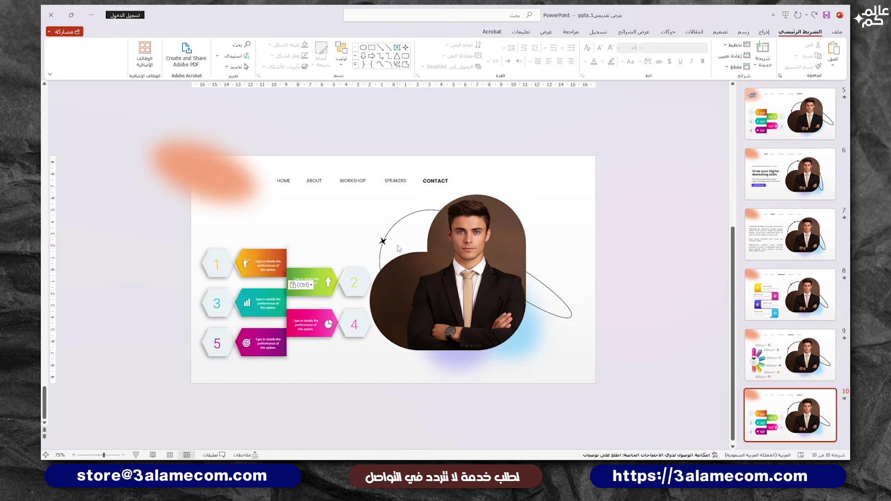
Shift the star slightly left onto the circle outline.
click(385, 243)
scroll(386, 245, up, 3)
scroll(393, 260, up, 3)
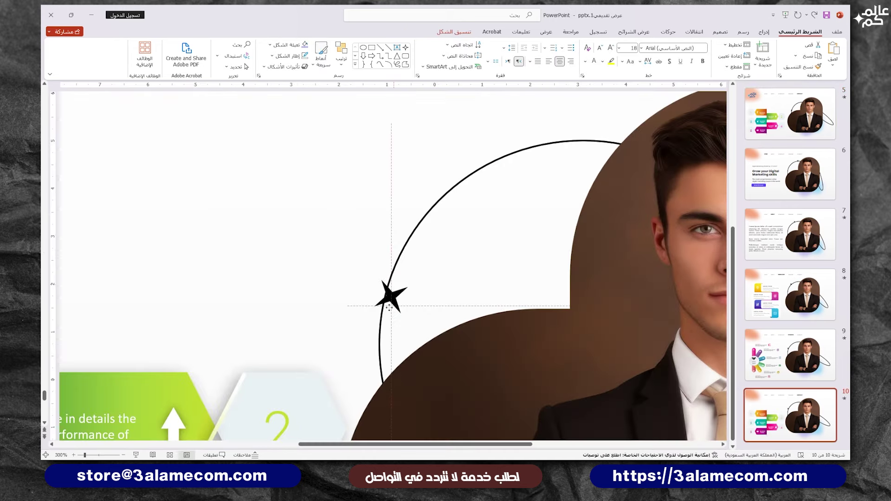
drag(385, 339, 381, 340)
click(404, 327)
scroll(404, 326, down, 5)
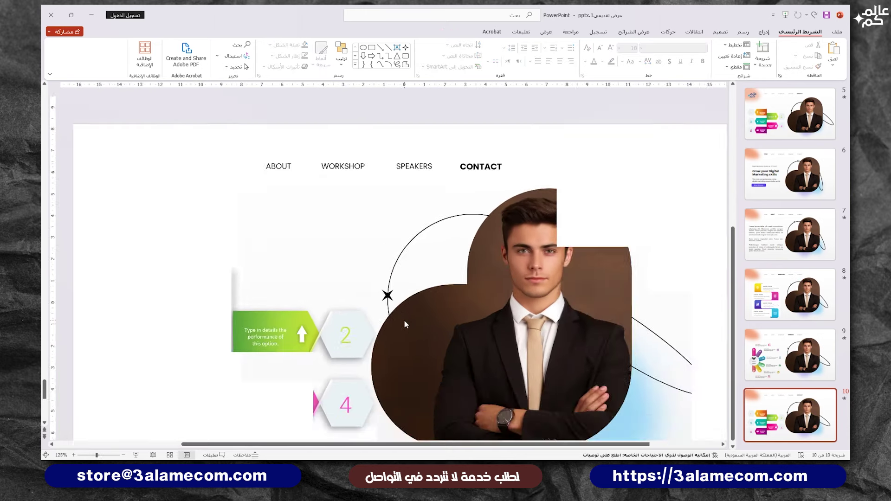
Rotate the curved loop line so its end swings down.
click(625, 276)
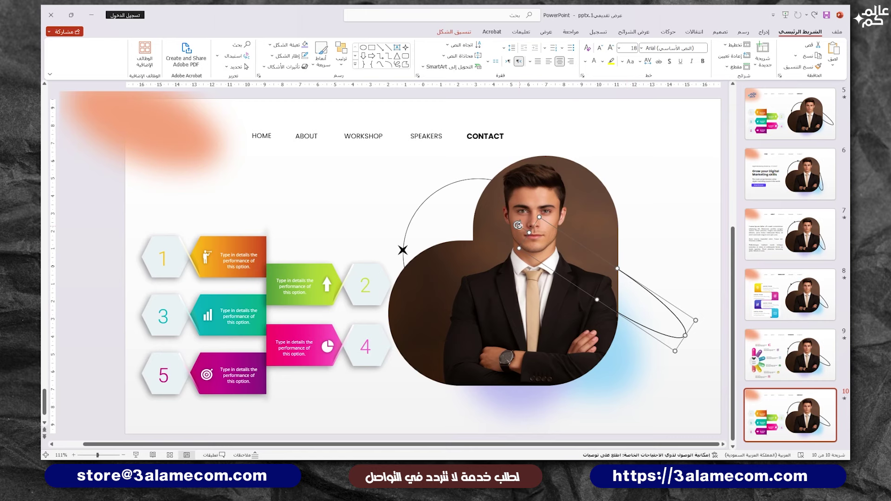
drag(519, 225, 504, 256)
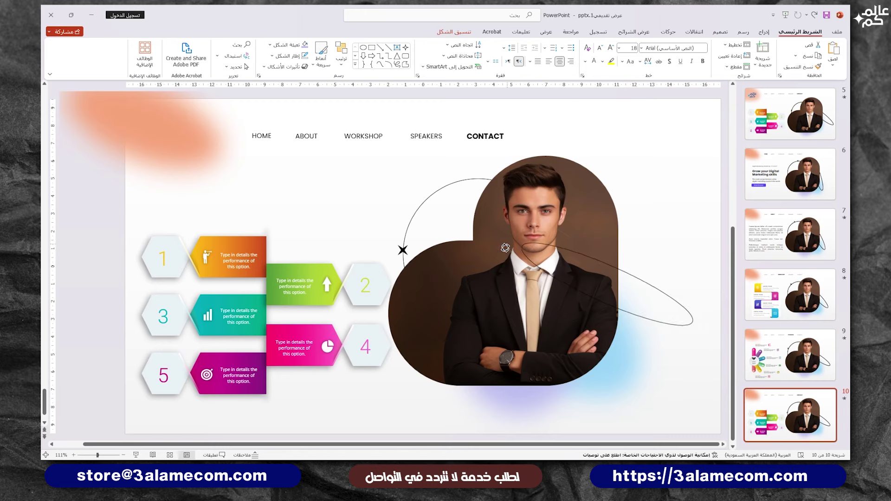
click(654, 206)
scroll(661, 204, down, 3)
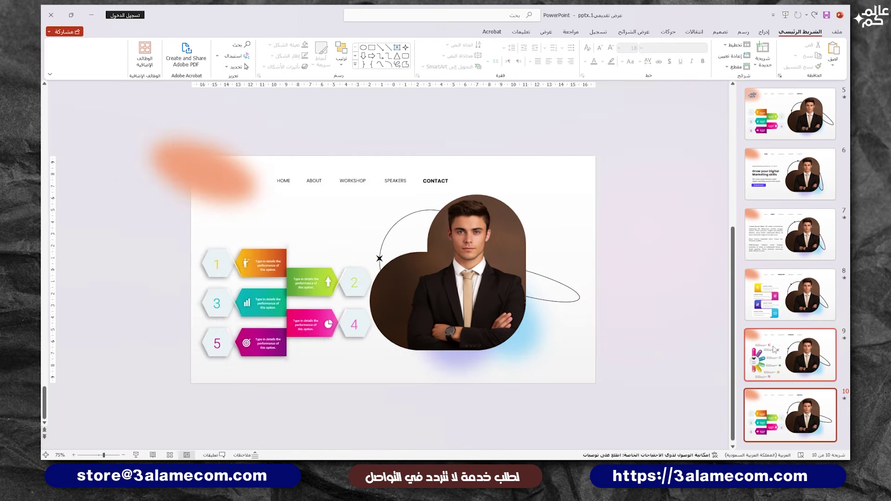
scroll(789, 209, up, 1)
Give slide 6's date line, heading, description and REGISTER NOW button a Float In entrance.
click(788, 207)
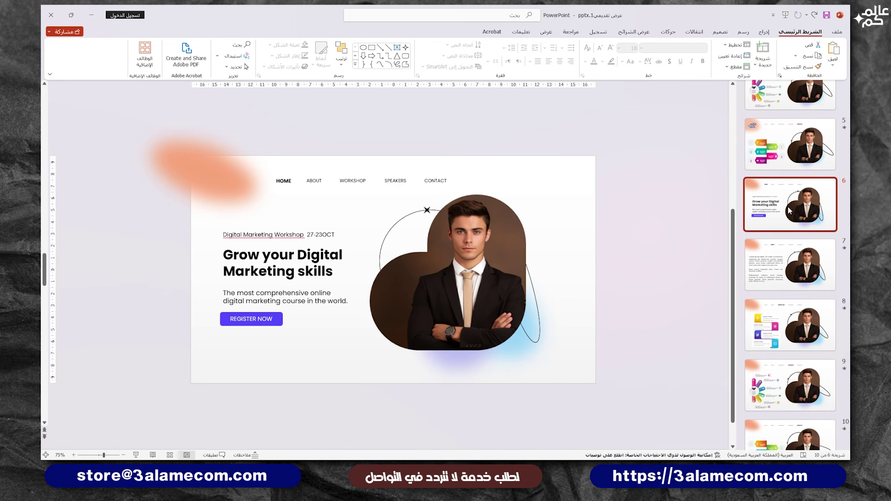
scroll(788, 210, up, 1)
click(301, 233)
shift+click(288, 272)
shift+click(251, 294)
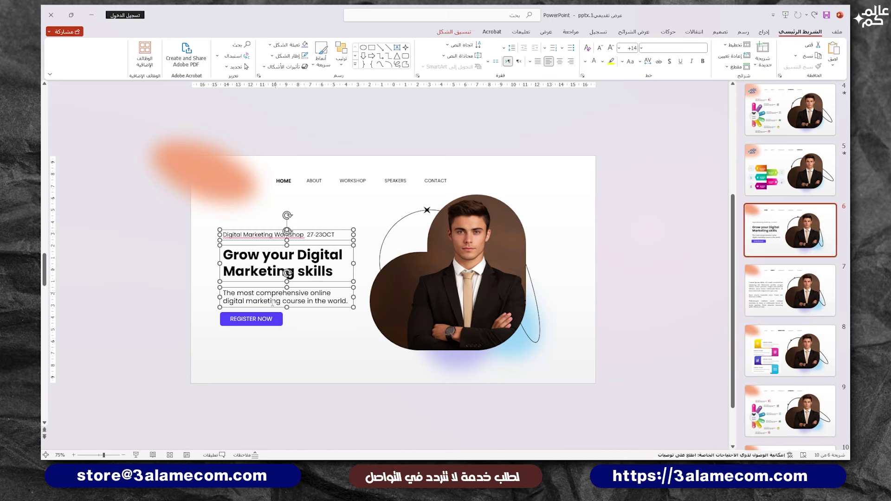
shift+click(271, 318)
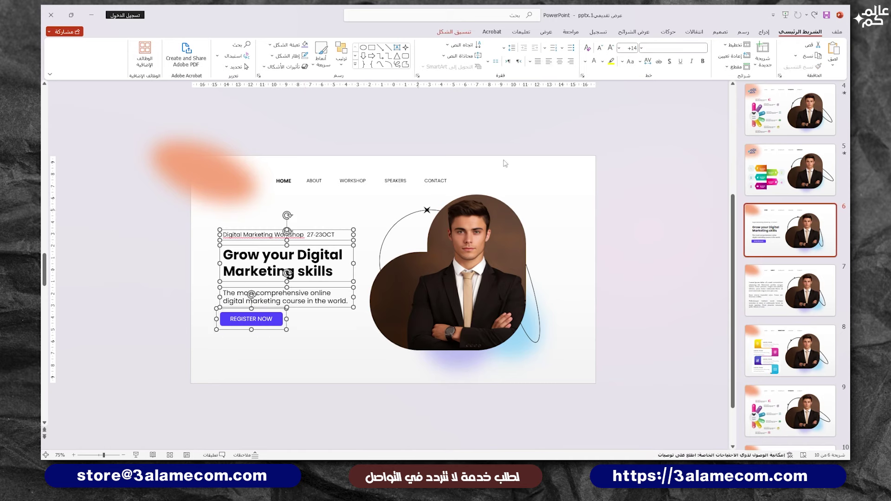
click(668, 31)
click(227, 45)
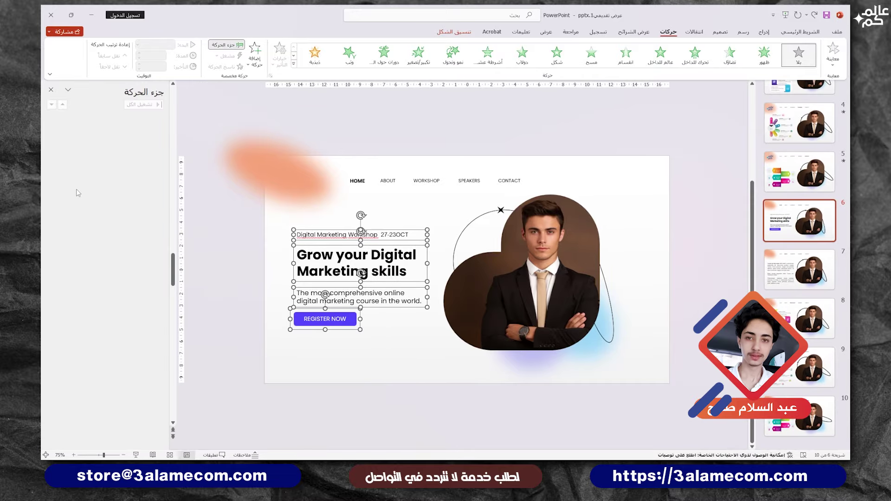
click(661, 54)
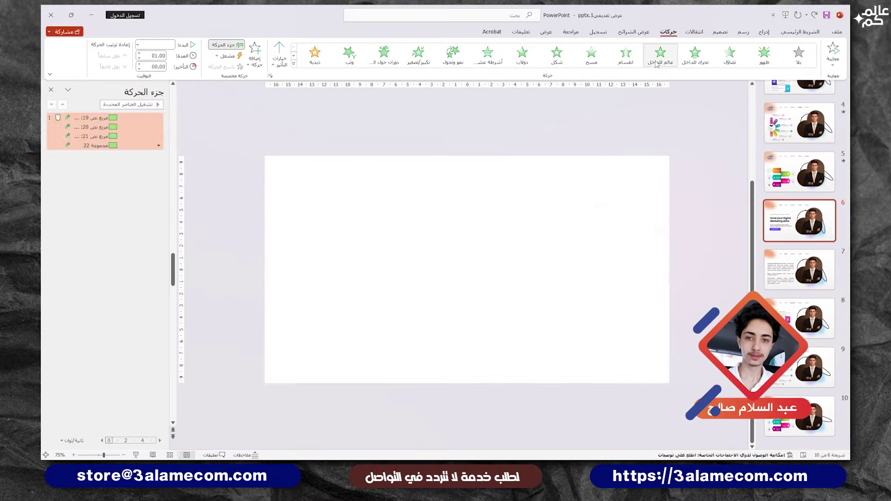
Set the remaining animations to start With Previous, delayed by 0.25 seconds.
click(165, 45)
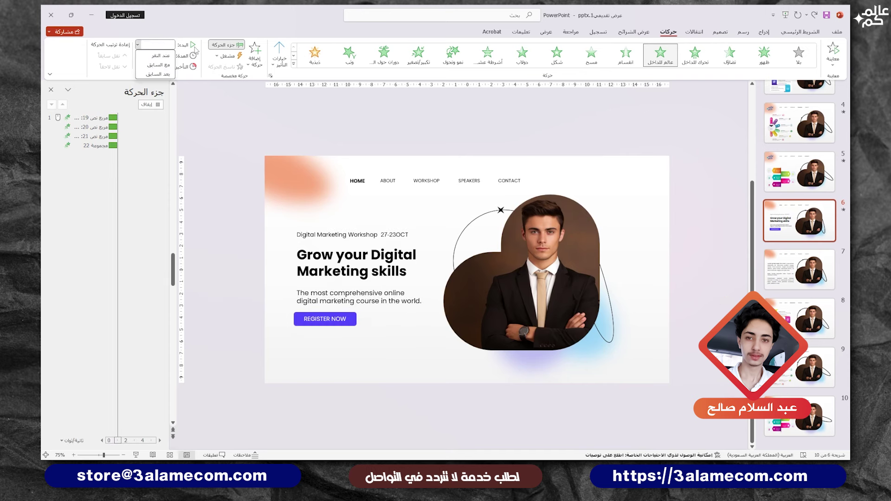
click(158, 74)
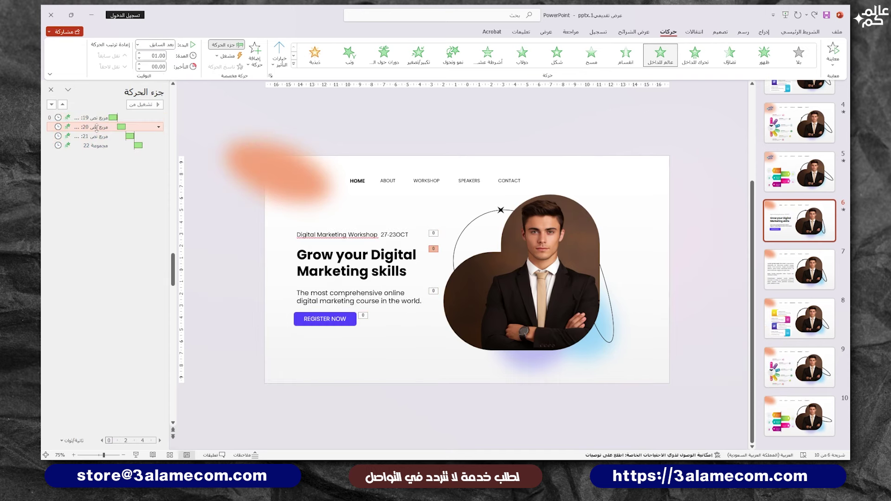
shift+click(95, 145)
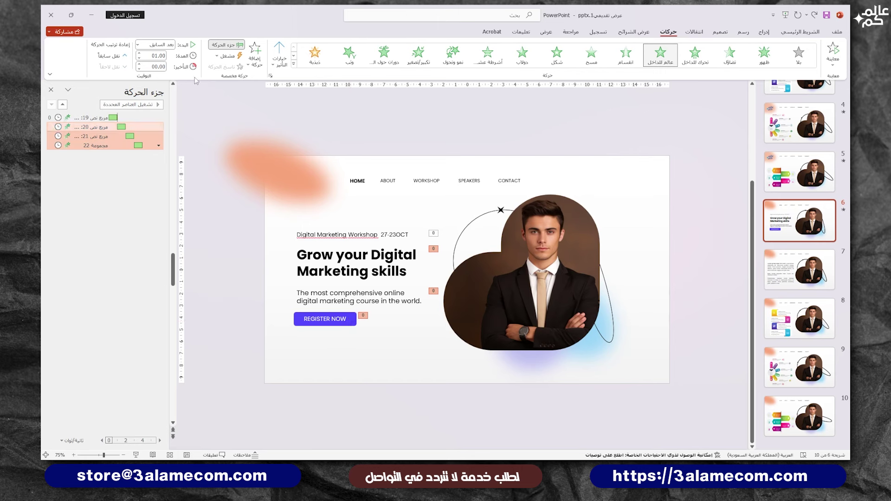
click(165, 45)
click(163, 65)
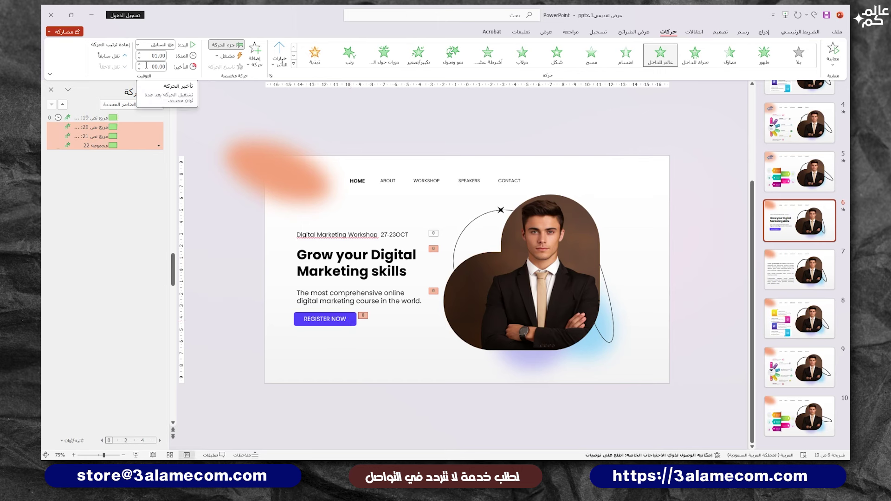
click(139, 63)
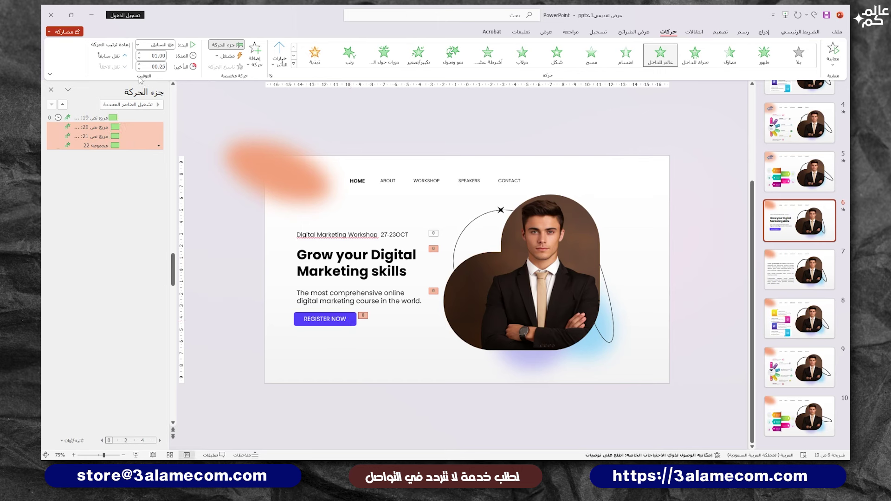
ctrl+click(97, 125)
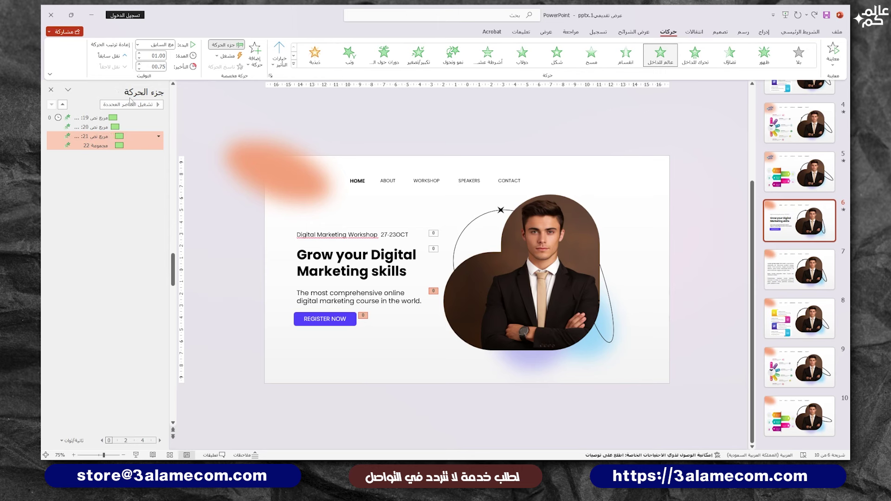
click(95, 145)
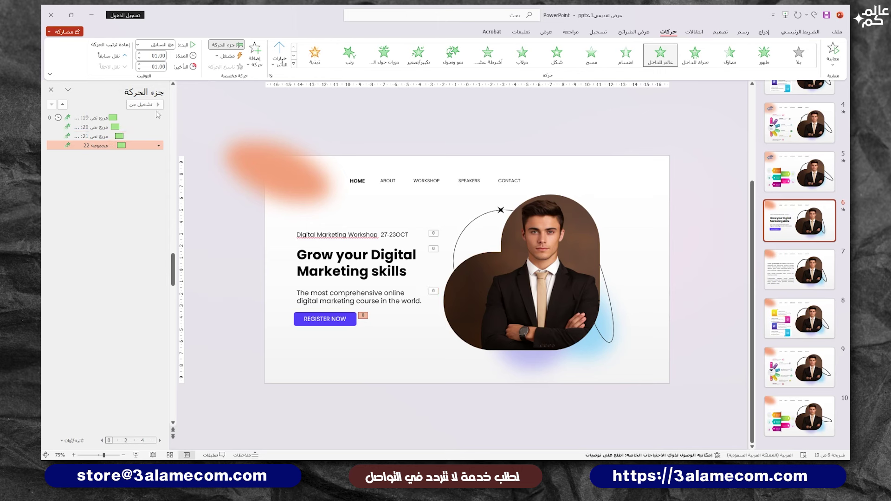
click(189, 227)
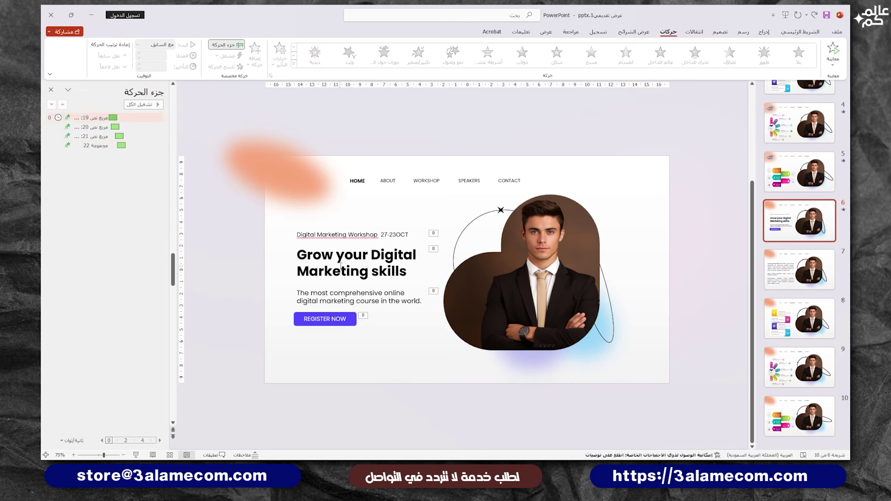
Give slide 7's paragraph text box a Wipe entrance from the left.
click(809, 271)
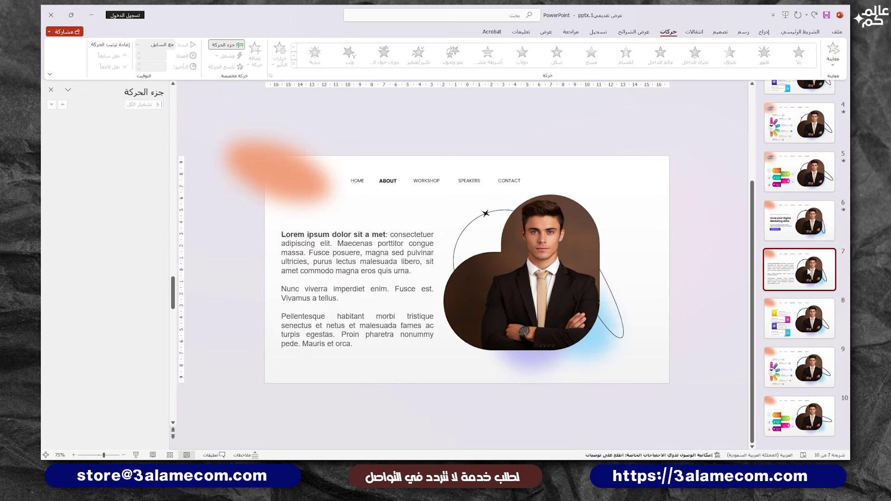
click(407, 228)
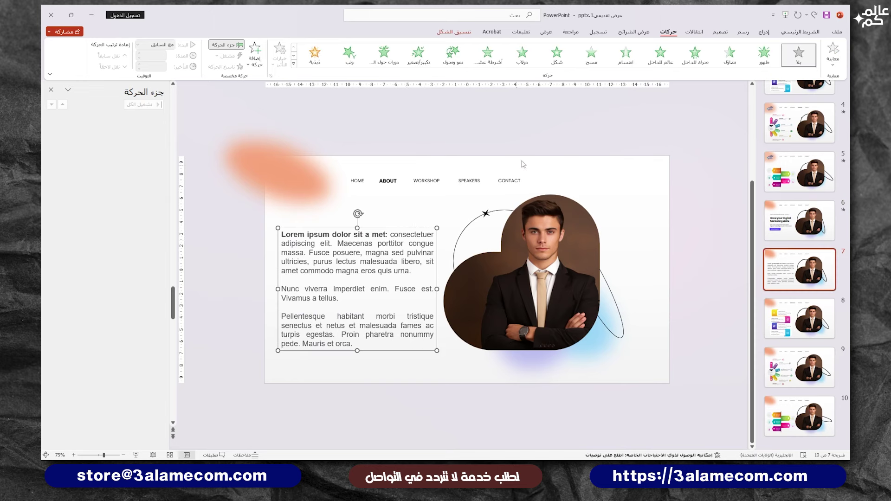
click(591, 55)
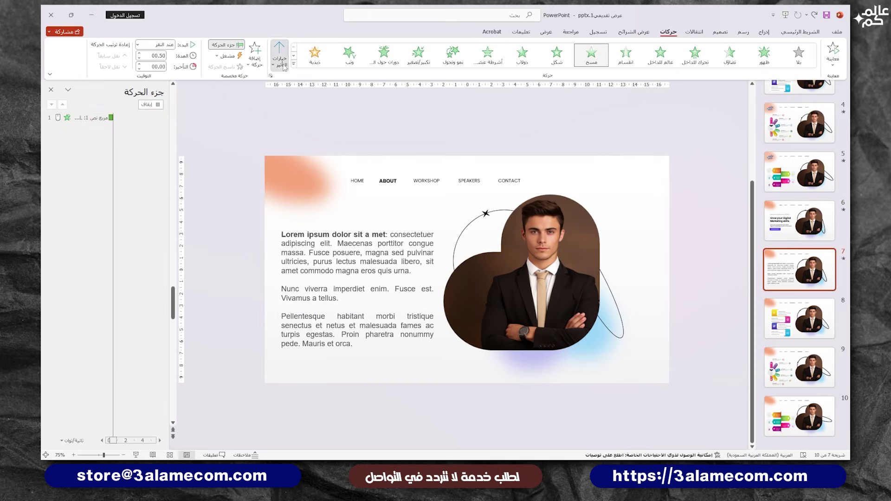
click(280, 58)
click(253, 133)
click(280, 58)
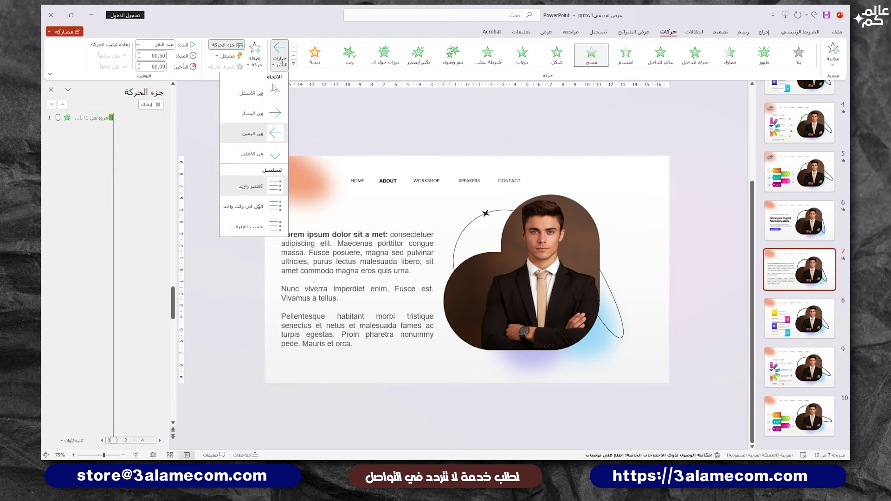
click(259, 116)
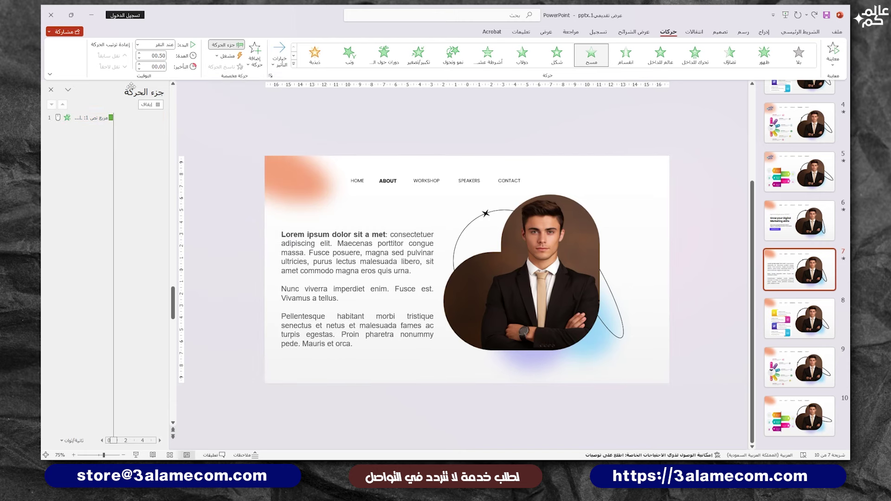
Make the wipe animate text by letter, last 0.25 seconds, and start After Previous.
double_click(95, 118)
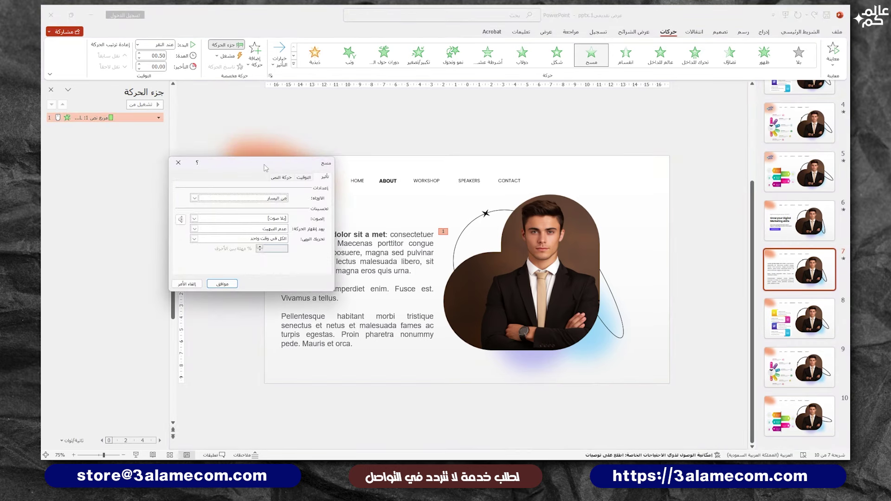
drag(266, 168, 358, 158)
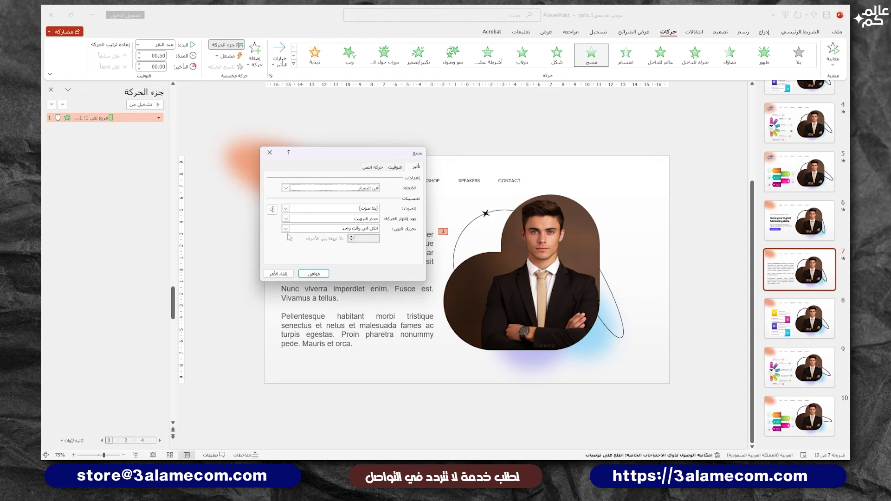
click(286, 228)
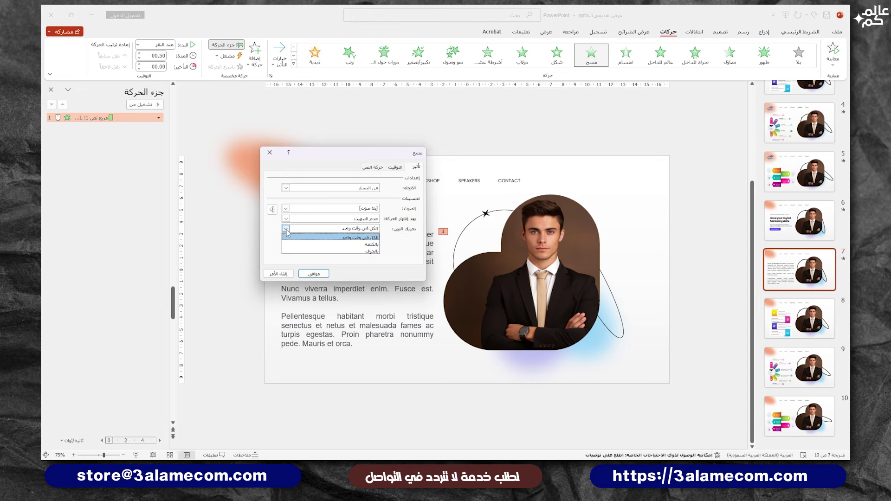
click(369, 251)
click(323, 276)
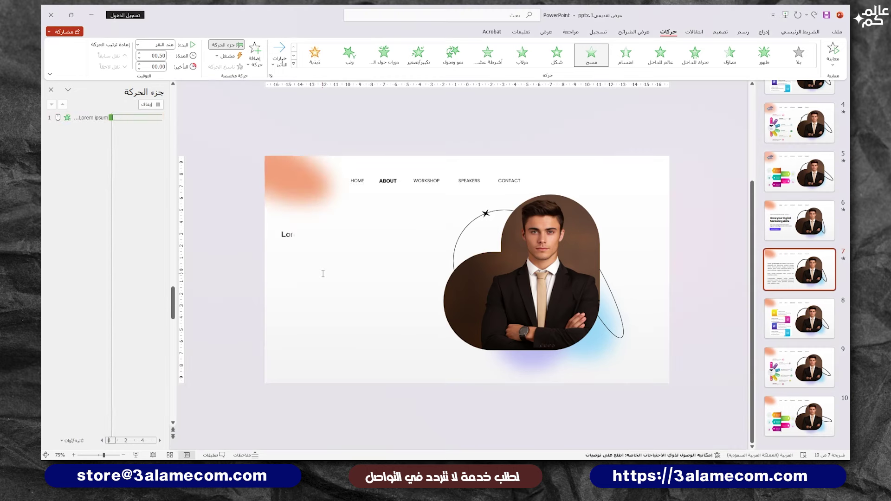
click(139, 59)
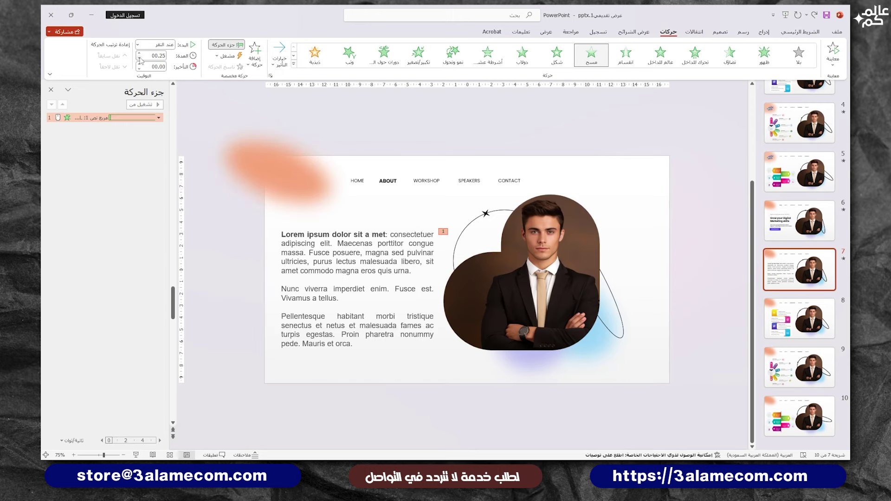
click(137, 45)
click(154, 69)
click(410, 129)
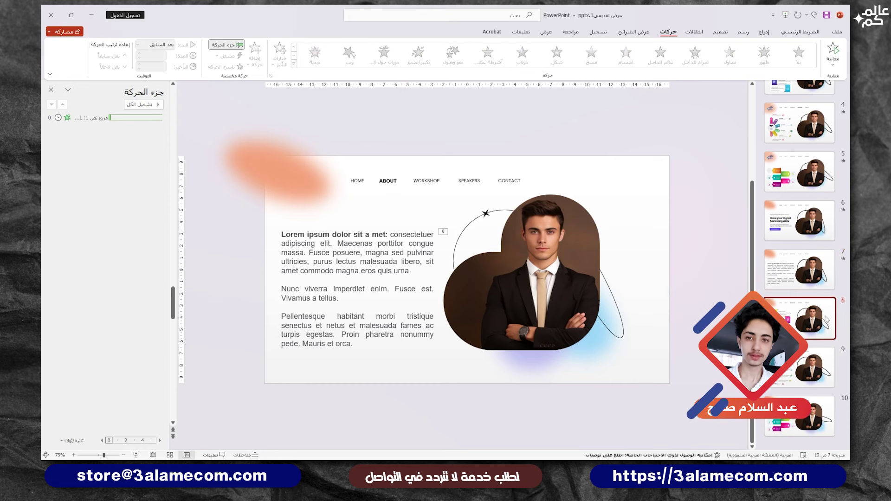
Give slide 8's four infographic cards a Fly In from the left, starting with the previous animation.
click(831, 333)
click(357, 246)
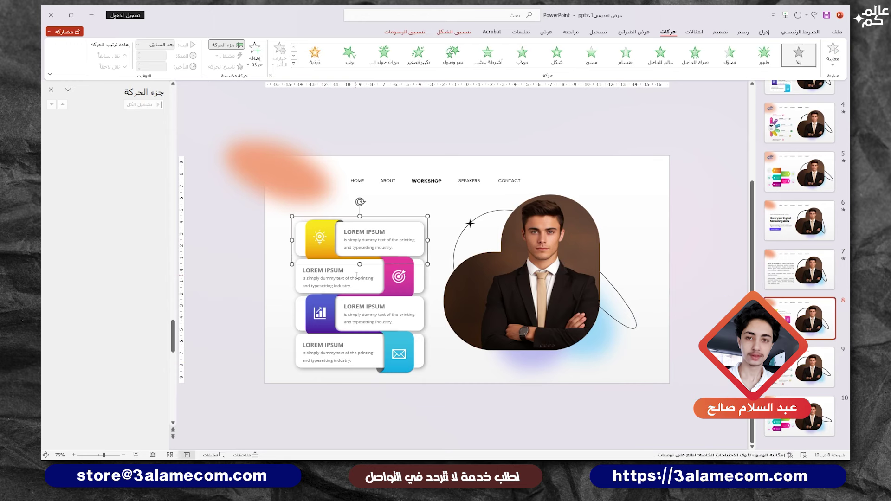
key(ctrl+a)
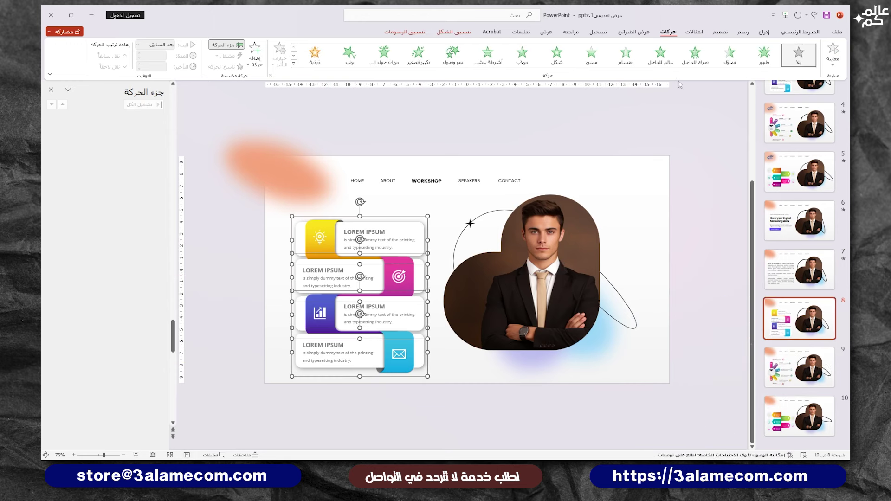
click(695, 55)
click(284, 55)
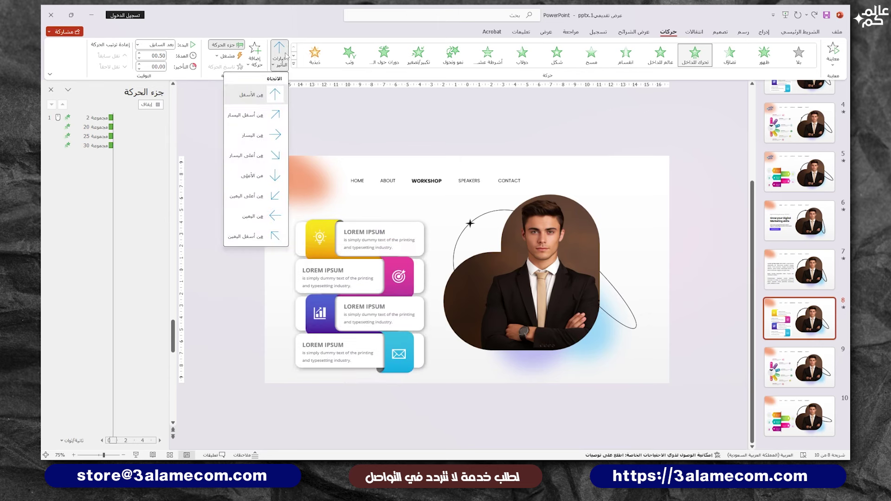
click(253, 135)
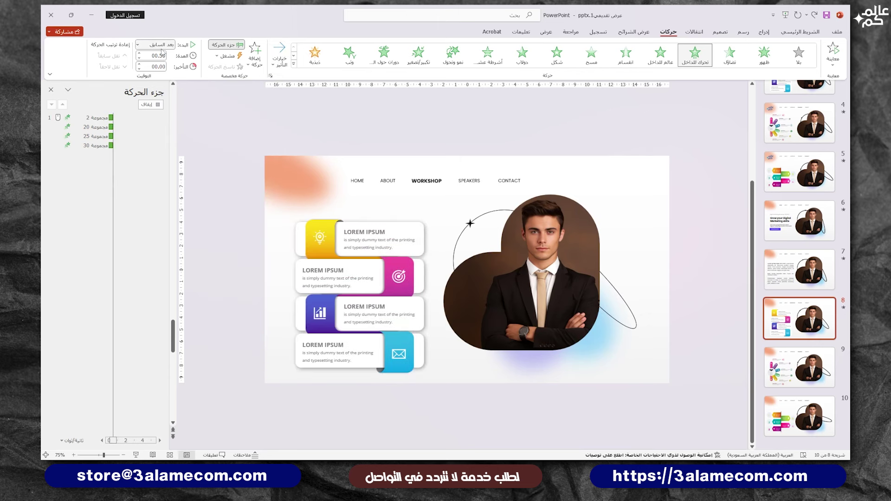
click(158, 45)
click(158, 73)
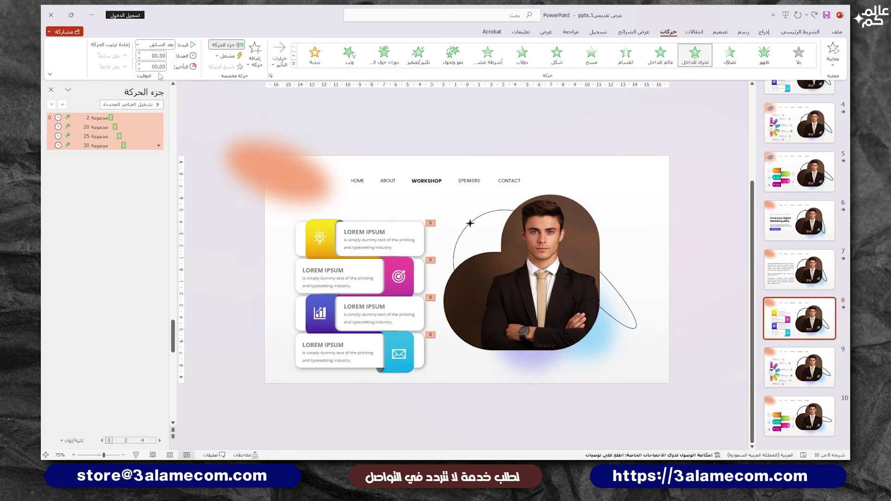
click(158, 46)
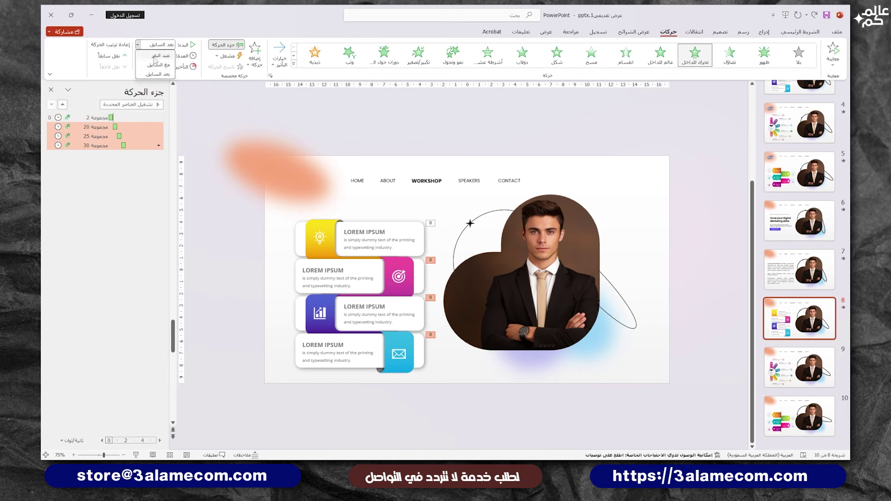
click(157, 64)
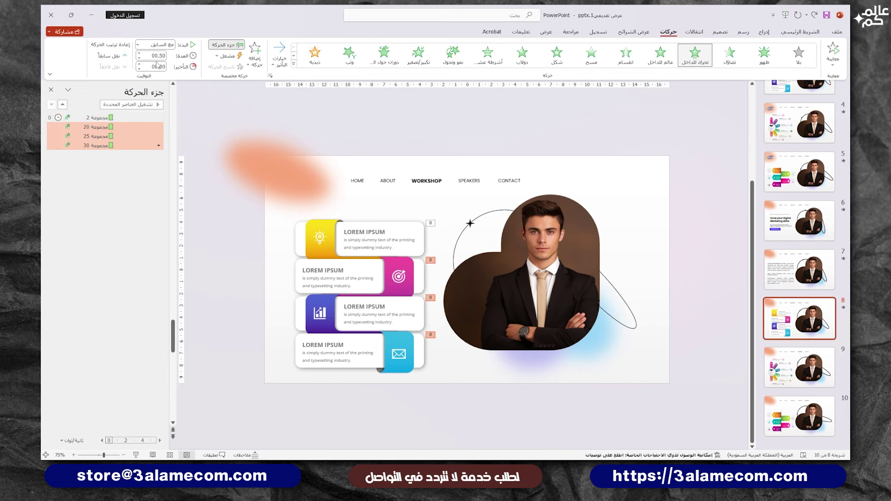
Give the first card's fly-in a smooth, easing stop in its effect settings.
click(97, 119)
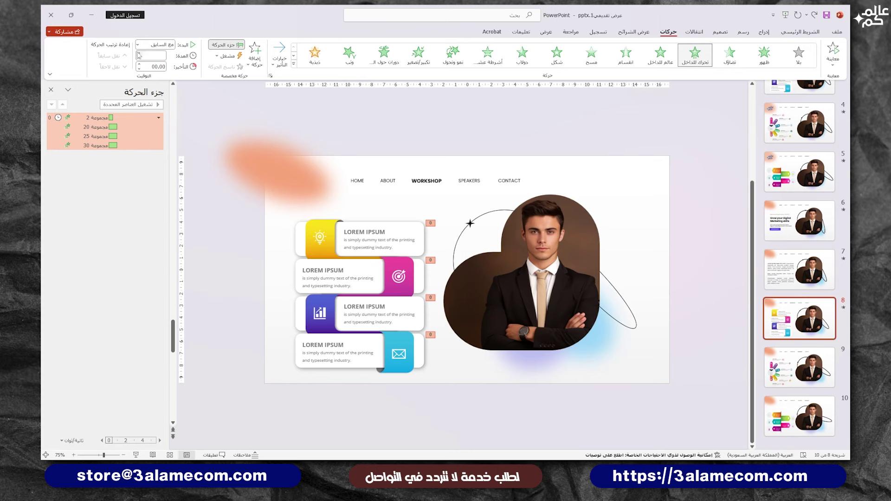
click(158, 117)
click(185, 147)
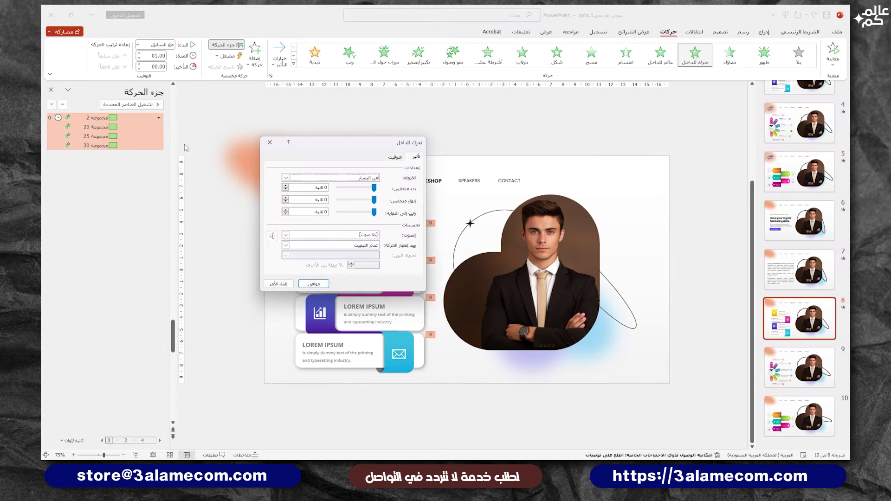
click(344, 213)
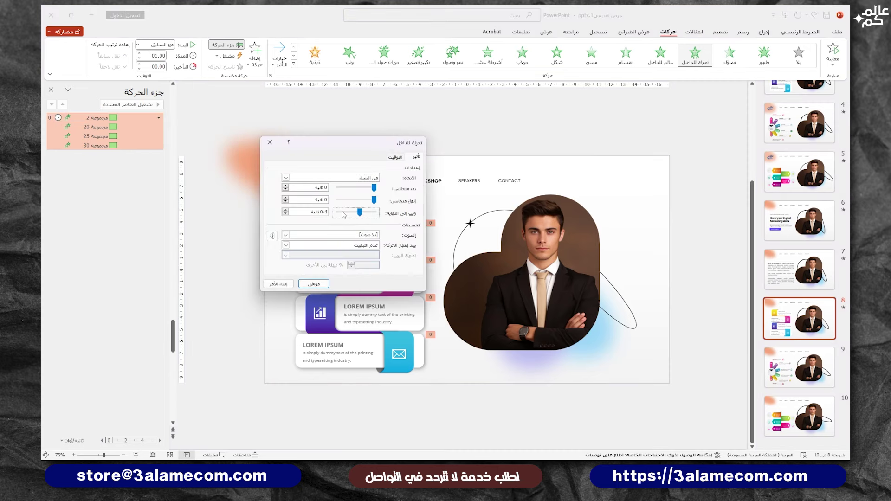
click(319, 283)
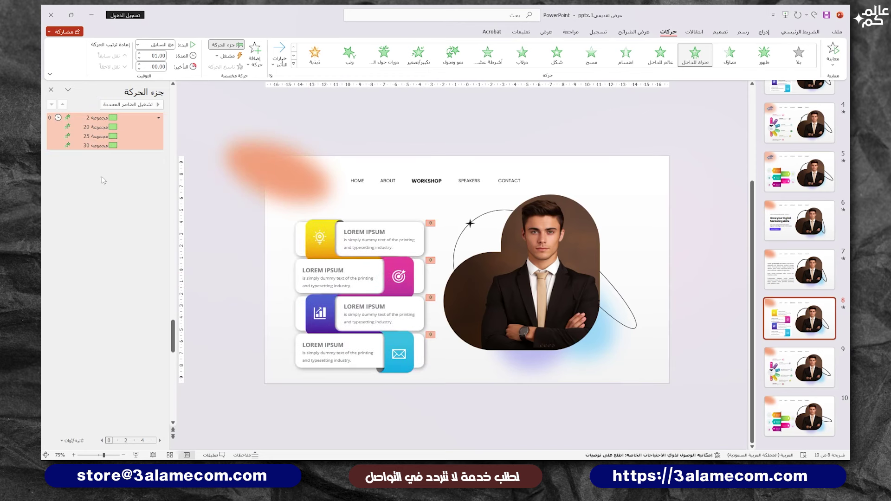
Set a 01.00 second delay on the selected card animations in the Animation Pane.
click(96, 126)
shift+click(96, 145)
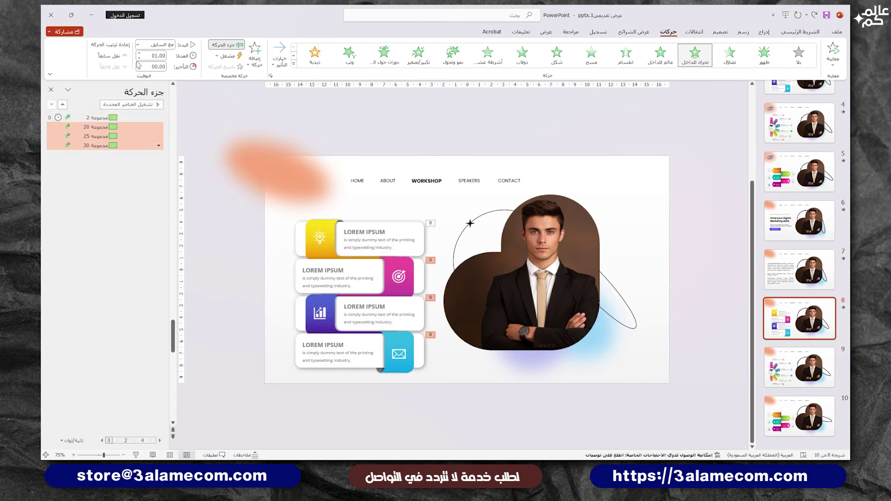
ctrl+click(95, 127)
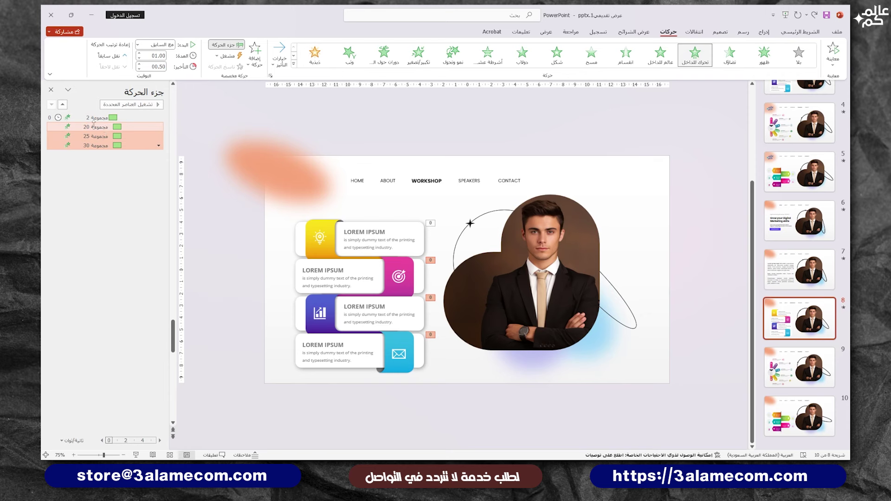
click(139, 64)
click(140, 65)
click(133, 145)
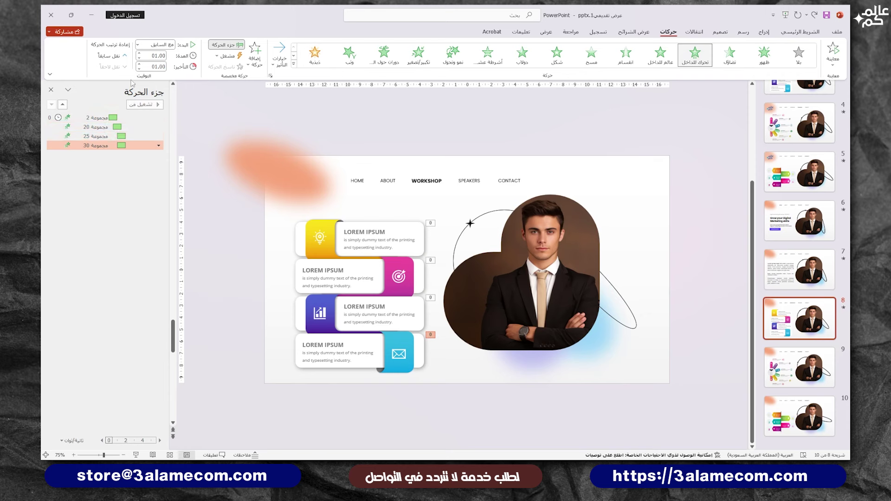
On slide 9, give the central handshake circle a Grow/Turn entrance starting After Previous.
click(800, 374)
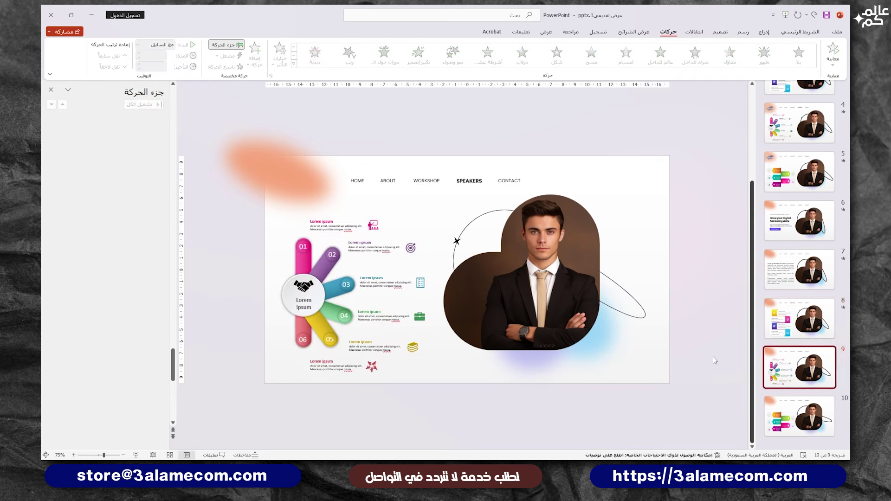
click(319, 285)
click(453, 54)
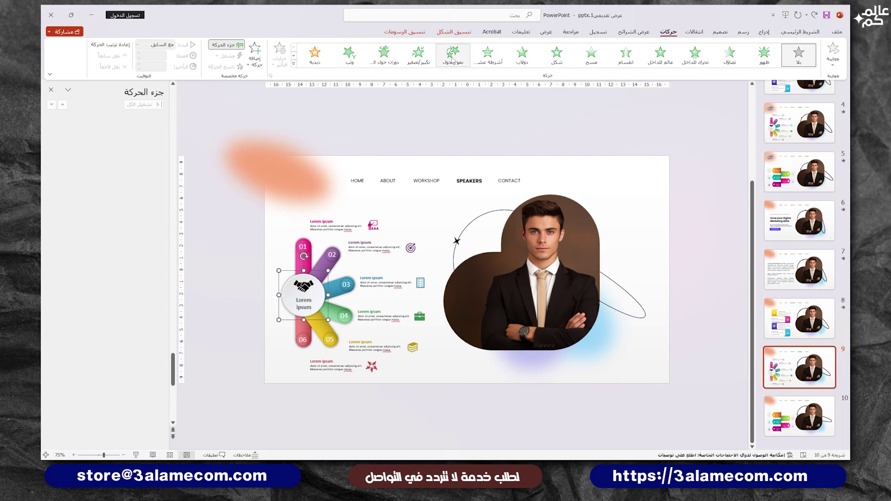
click(164, 45)
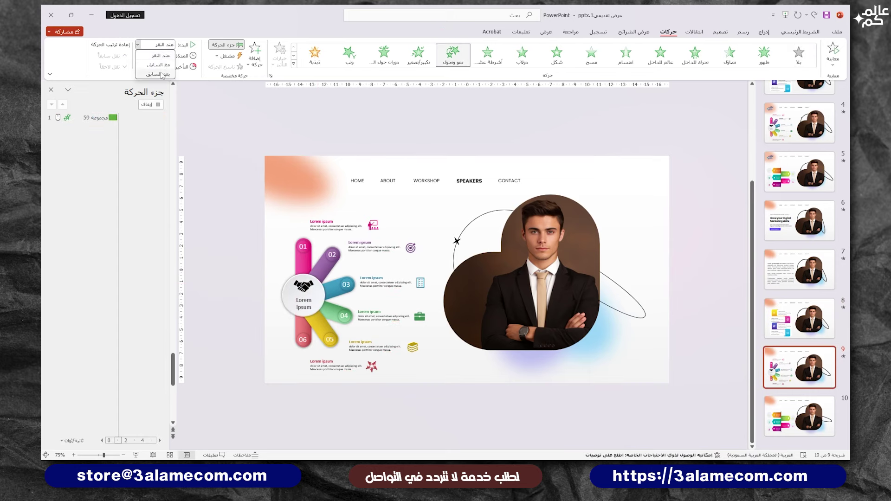
click(155, 76)
Give the pink 01 petal a Wipe entrance starting After Previous.
click(307, 260)
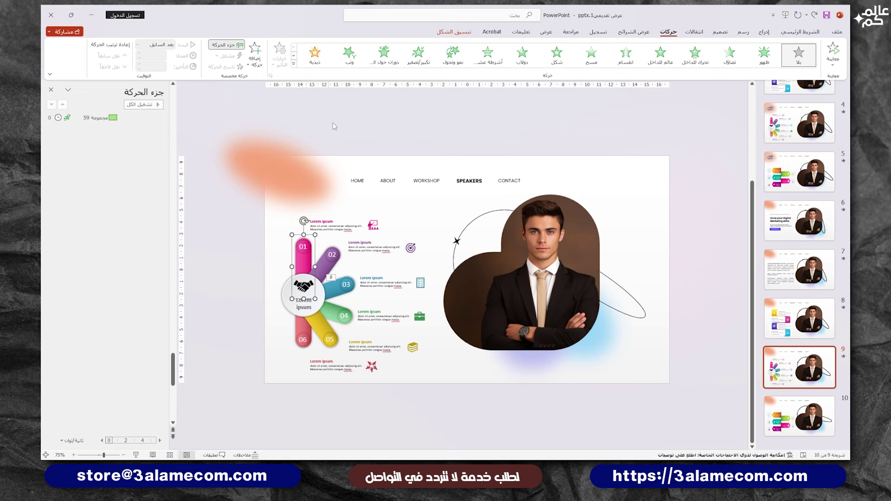
click(592, 54)
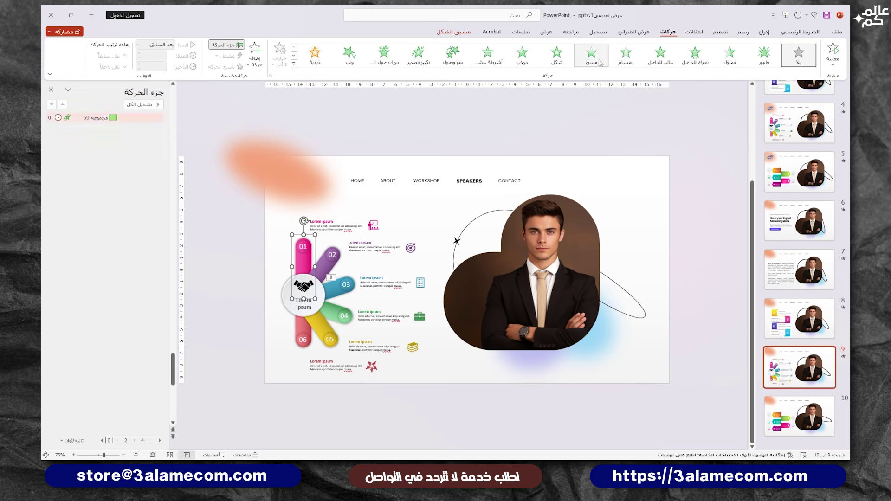
click(168, 45)
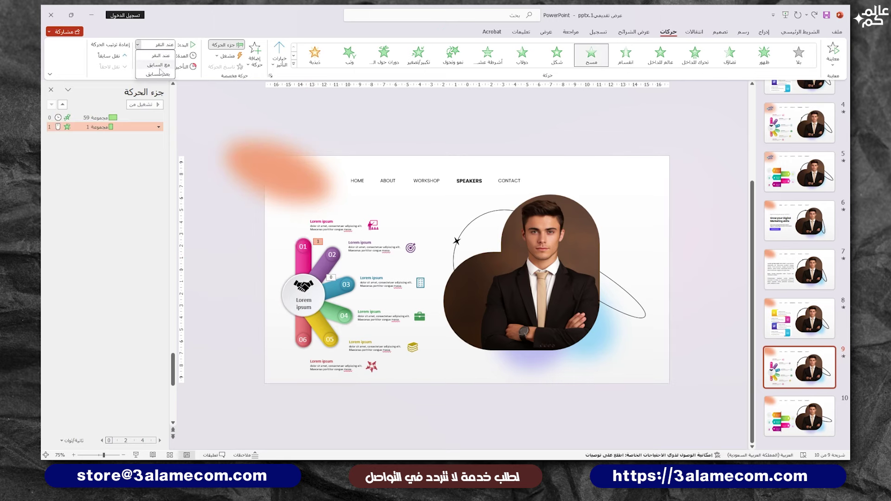
click(160, 76)
click(101, 116)
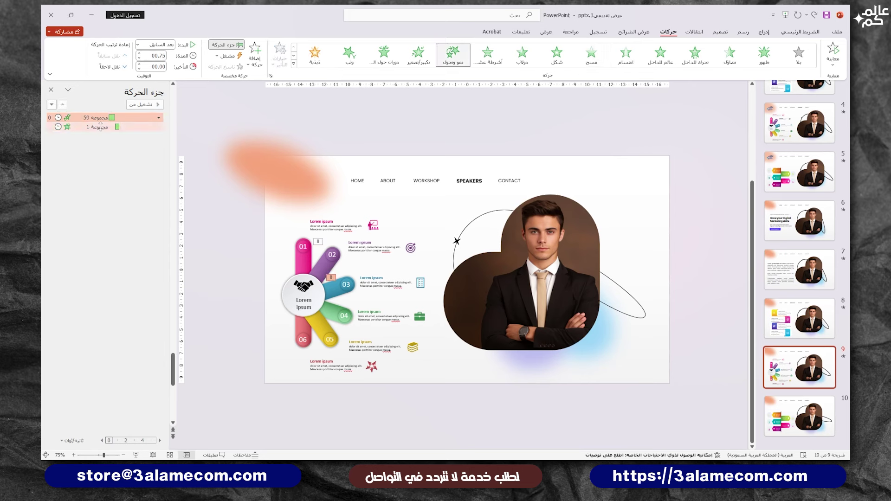
Give the top Lorem ipsum caption a Fade entrance starting With Previous.
click(331, 226)
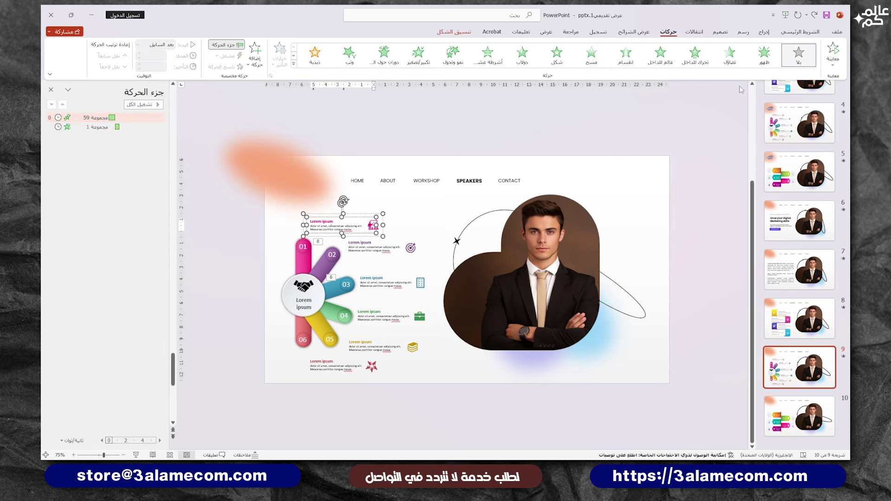
click(729, 54)
click(166, 44)
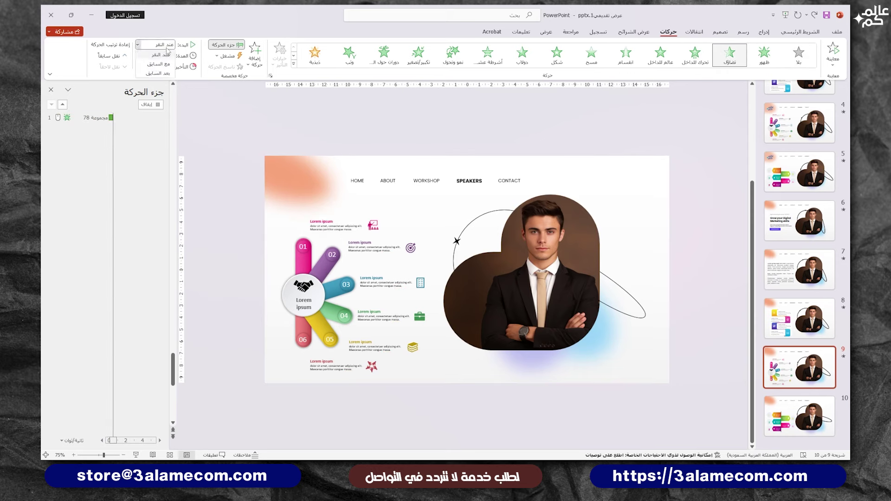
click(158, 64)
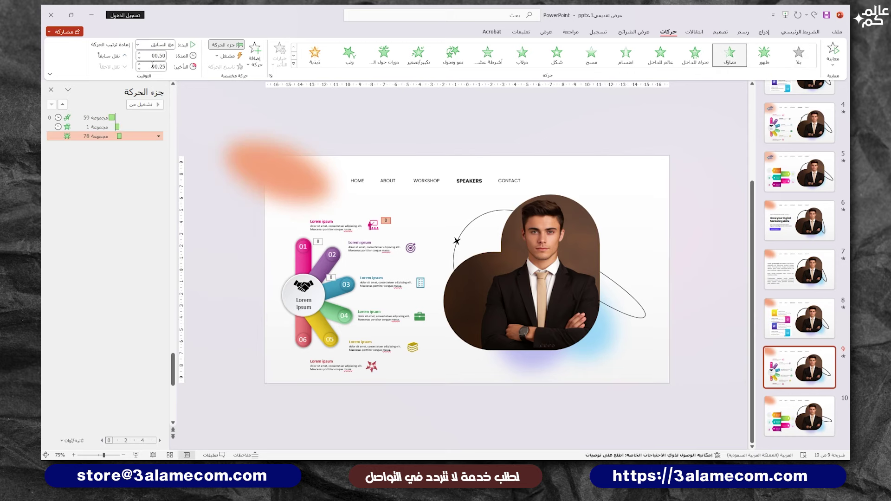
Use Animation Painter to copy the petal Wipe and caption Fade onto the 02 and 03 petals and captions.
click(305, 258)
click(228, 67)
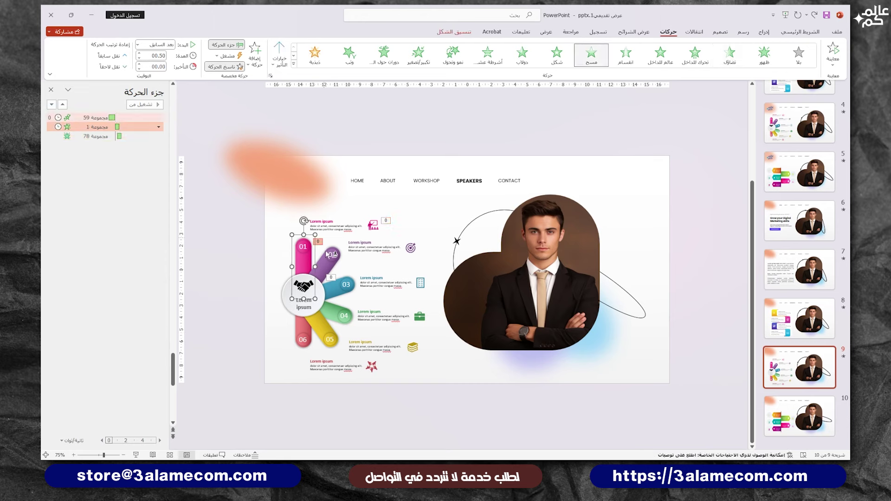
click(333, 255)
click(332, 219)
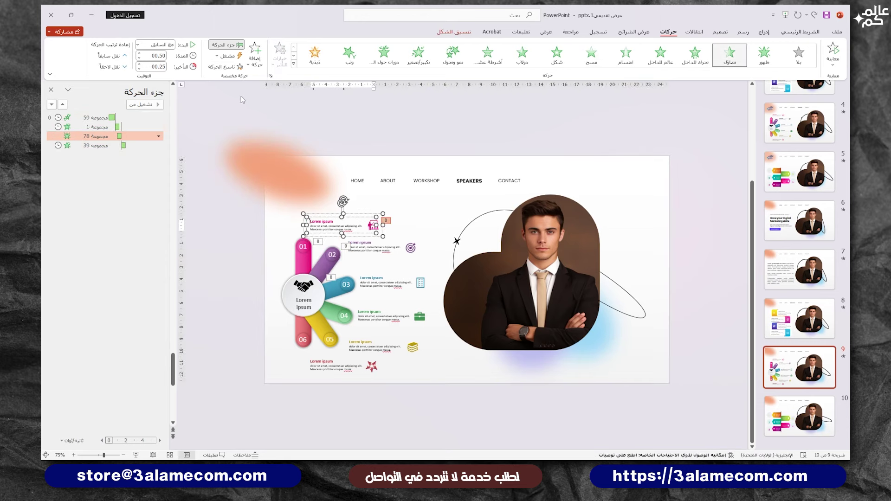
click(366, 251)
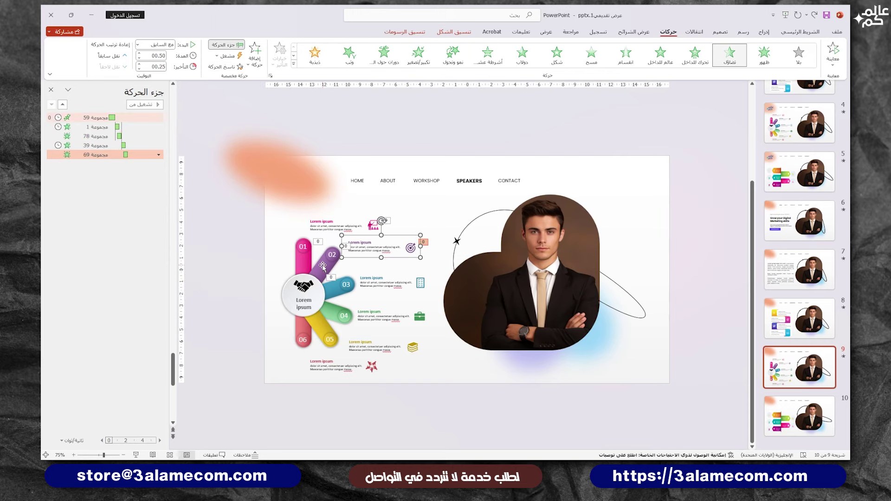
click(323, 266)
click(229, 67)
click(345, 285)
click(366, 246)
click(229, 68)
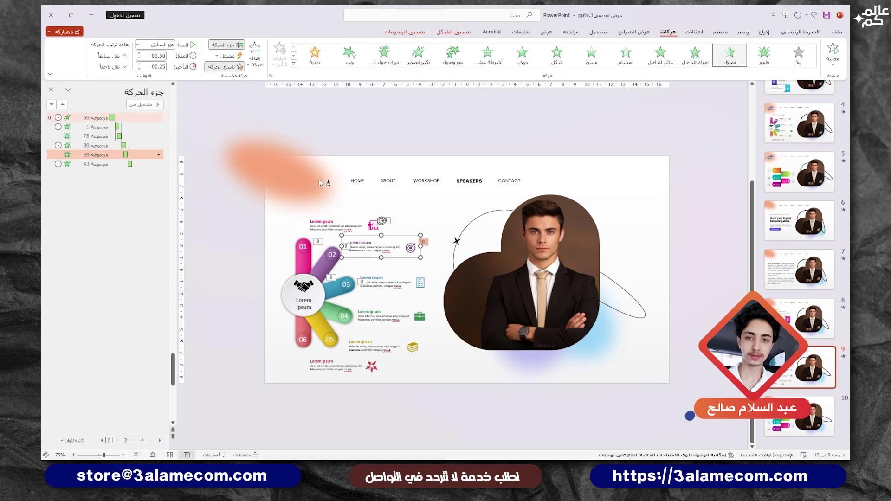
click(370, 283)
Copy the same Wipe and Fade animations onto the 04, 05 and 06 petals and captions.
click(229, 68)
click(364, 317)
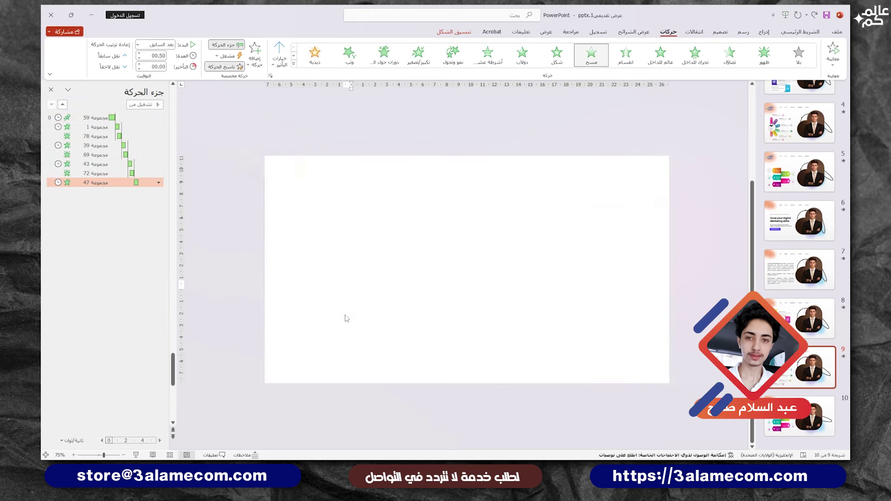
click(228, 67)
click(367, 318)
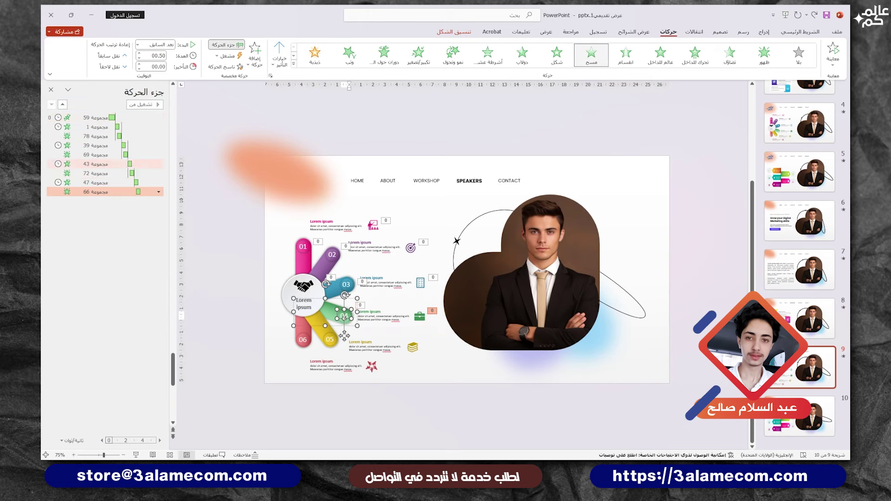
click(344, 316)
click(366, 344)
click(229, 68)
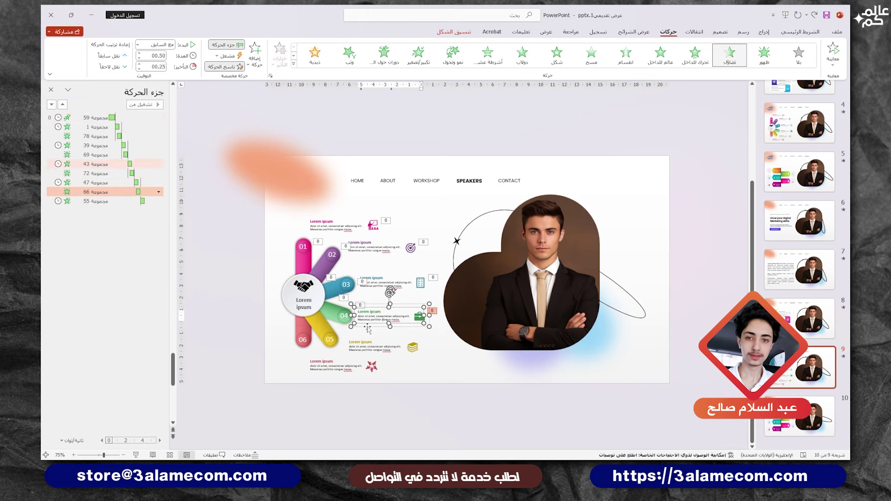
click(342, 342)
click(345, 346)
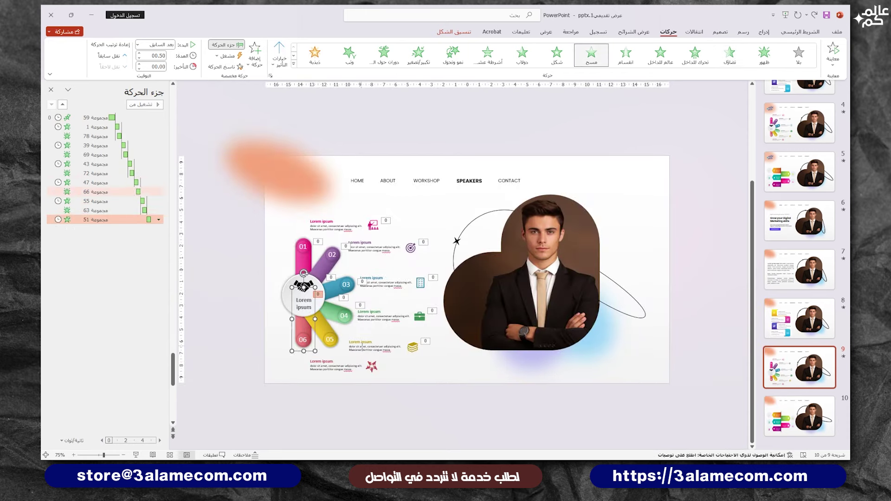
click(228, 66)
click(312, 288)
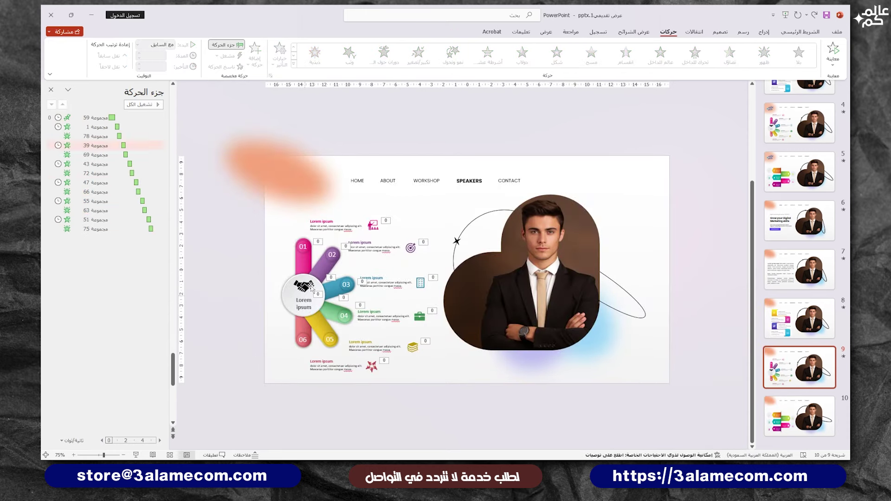
Vary the wipe directions: change the 03 petal, 04 from the left, 06 from the top.
click(338, 291)
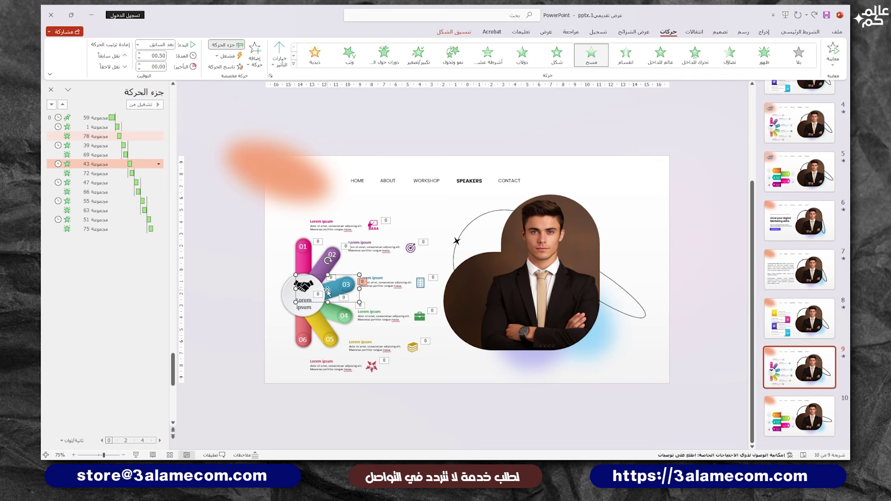
click(278, 65)
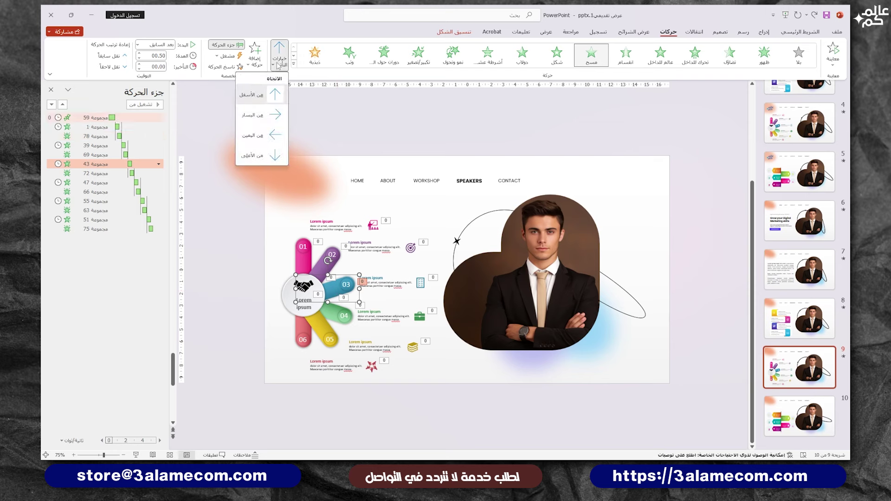
click(277, 121)
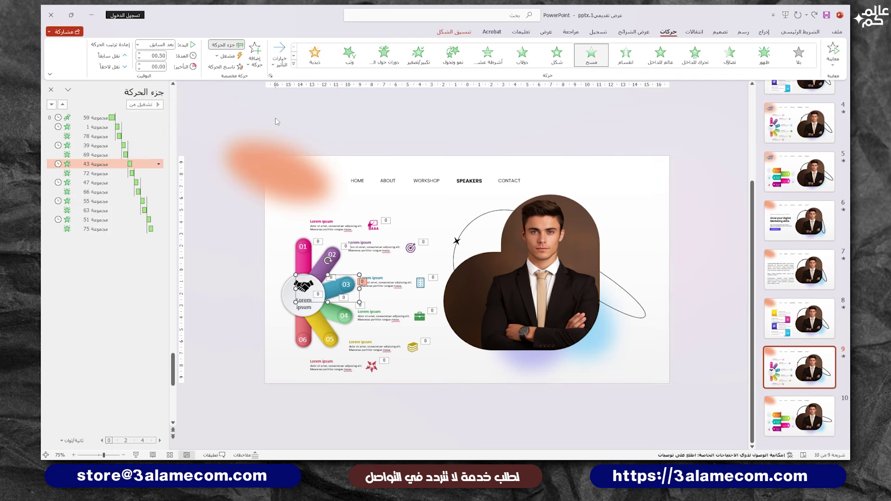
click(332, 309)
click(279, 56)
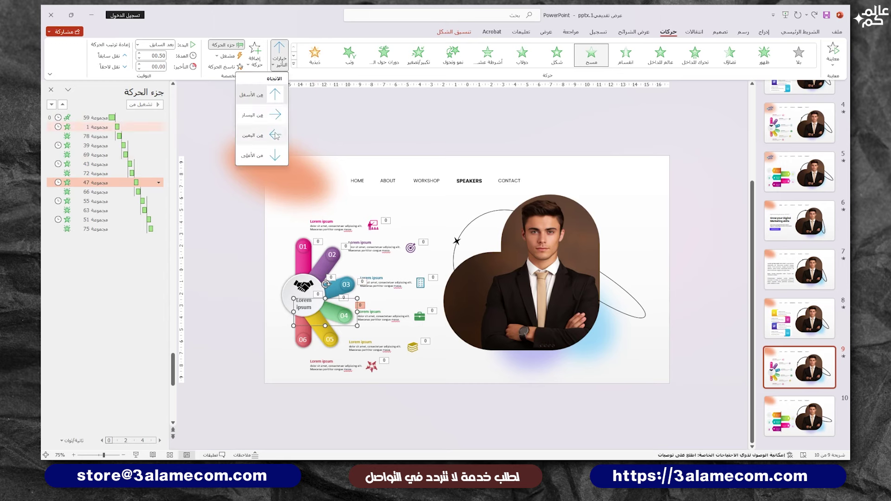
click(253, 115)
click(330, 353)
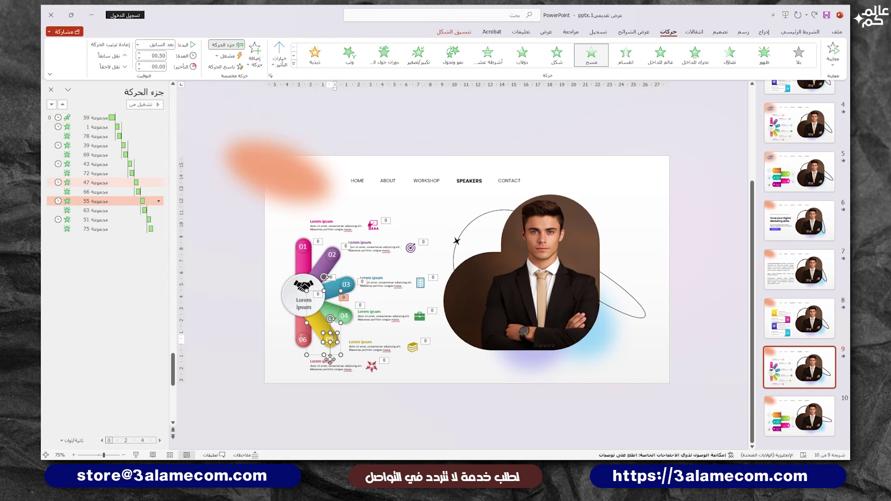
click(302, 331)
click(279, 56)
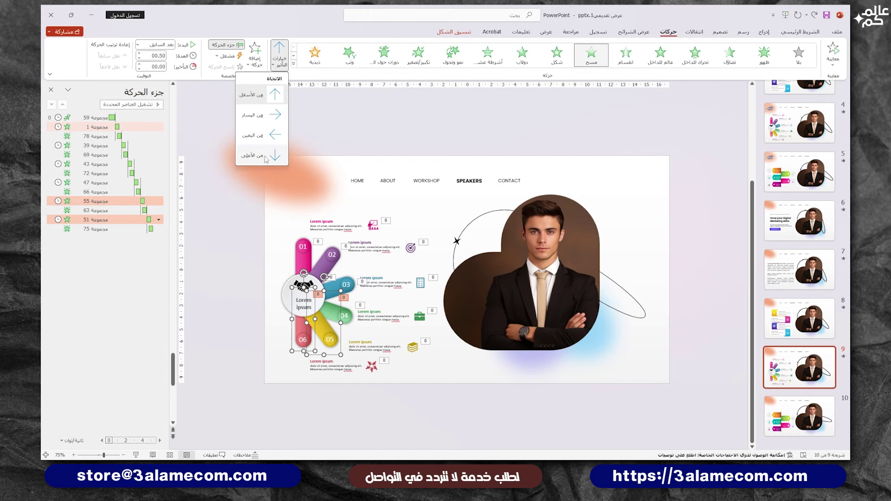
click(265, 157)
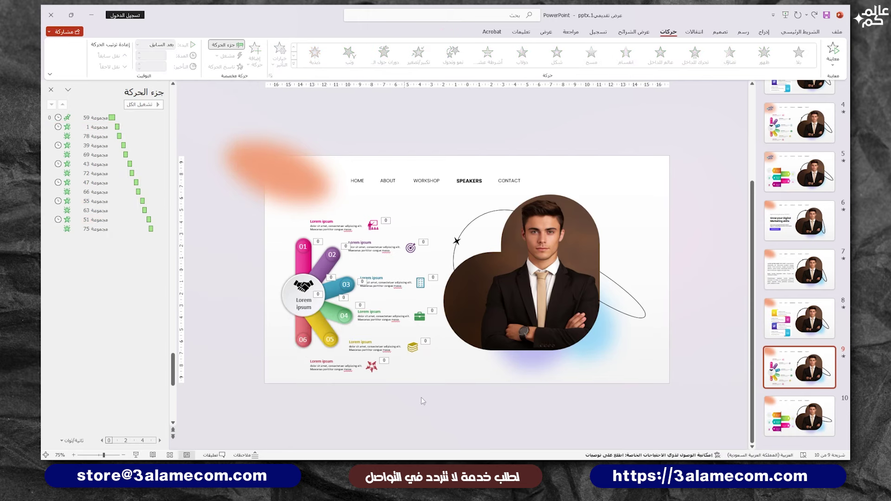
scroll(741, 400, down, 1)
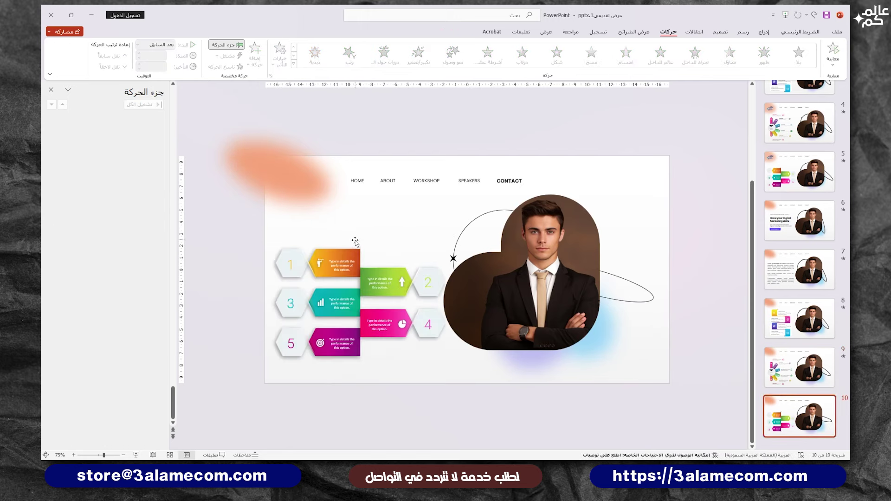
On slide 10, give the portrait a Fade entrance starting After Previous.
click(356, 241)
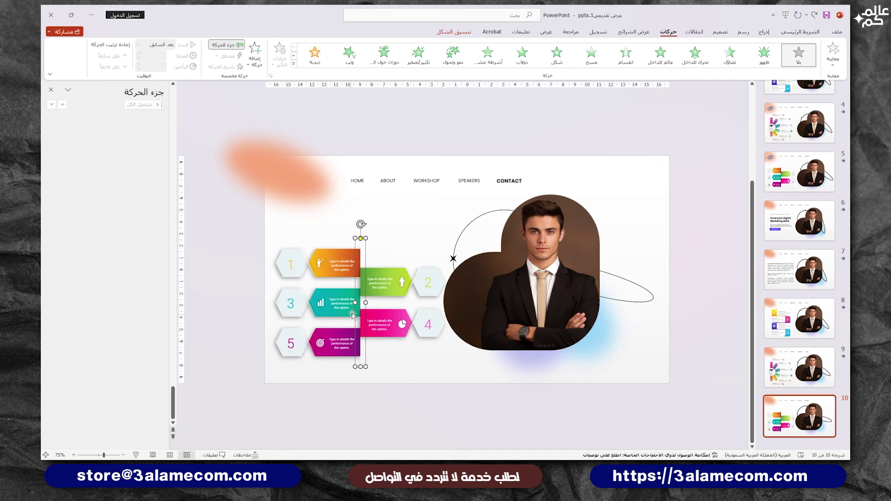
click(730, 53)
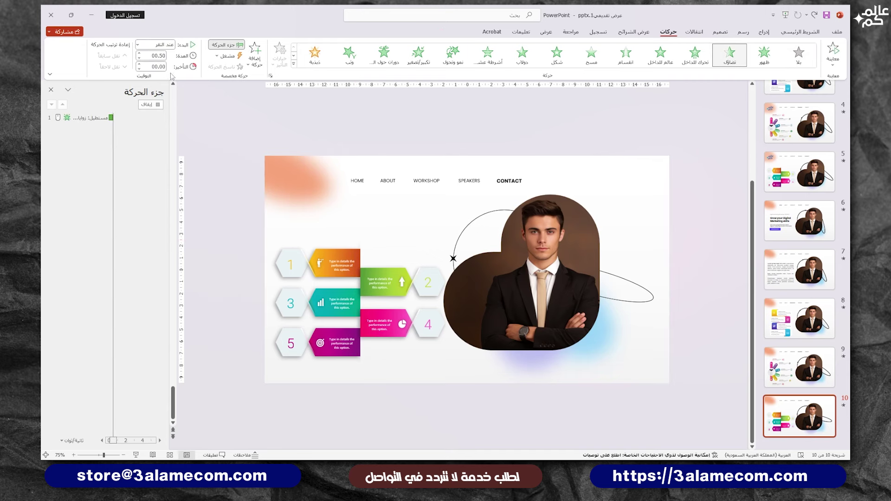
click(138, 44)
click(158, 74)
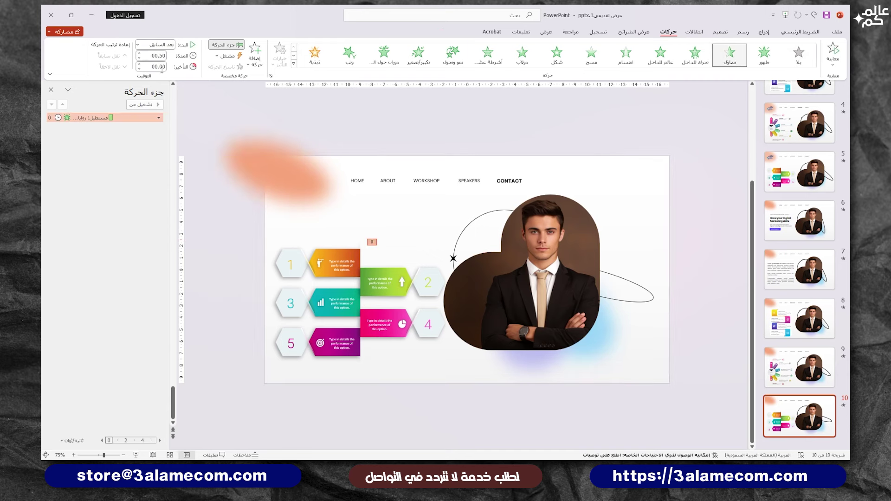
Give the five coloured option groups a Wipe from the left After Previous, changing green and pink's direction.
click(318, 262)
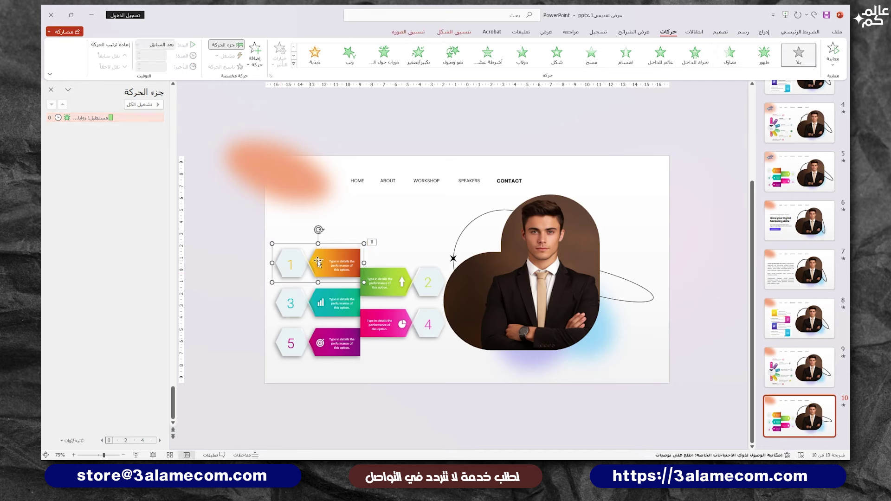
shift+click(400, 282)
shift+click(323, 301)
shift+click(395, 320)
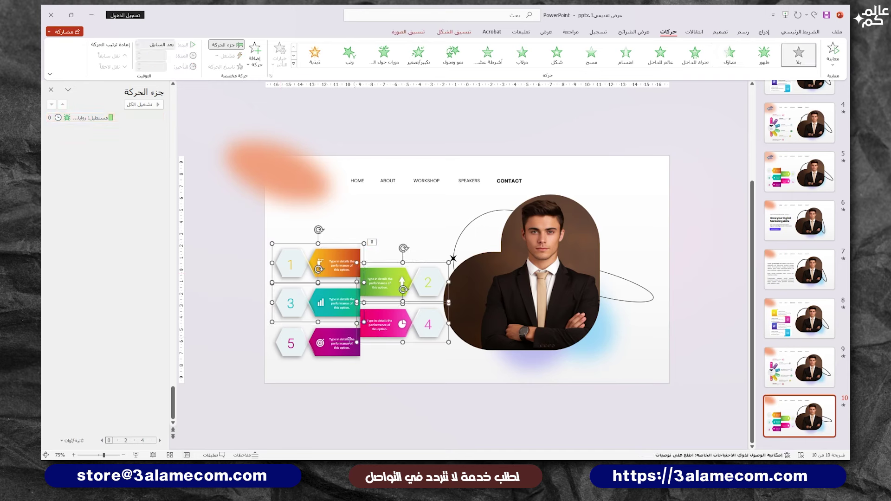
shift+click(349, 338)
click(591, 53)
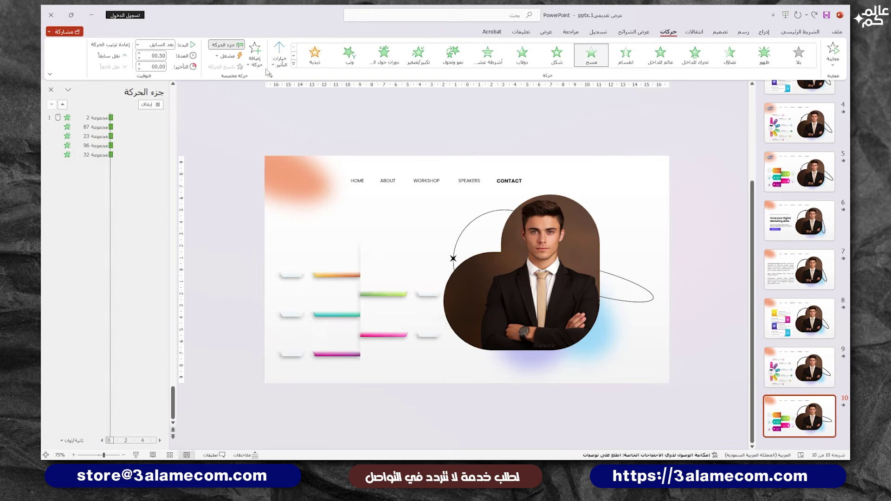
click(280, 53)
click(276, 115)
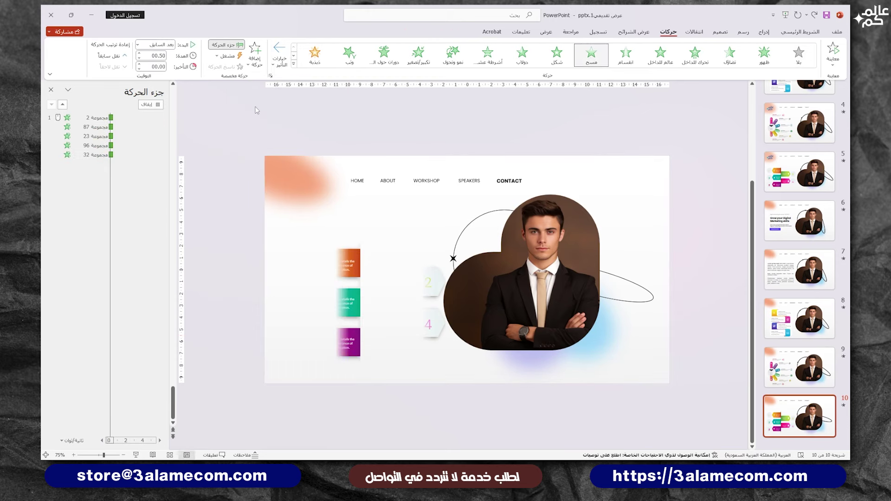
click(155, 44)
click(168, 75)
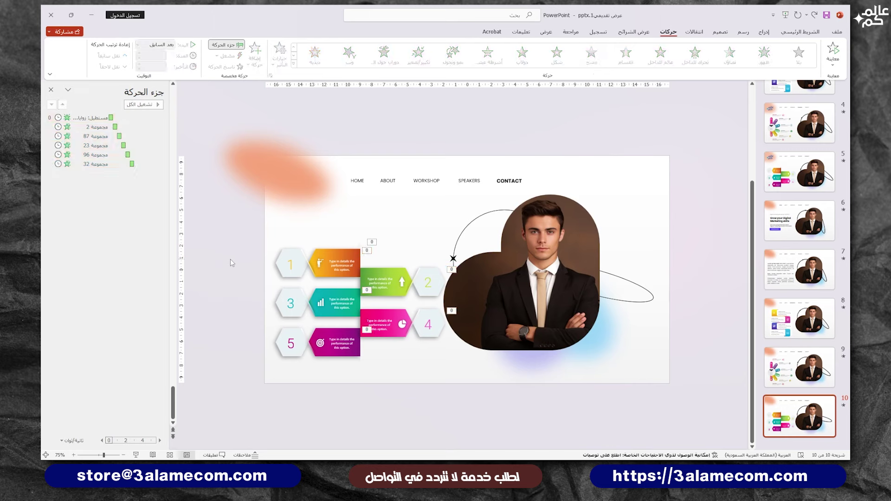
click(279, 53)
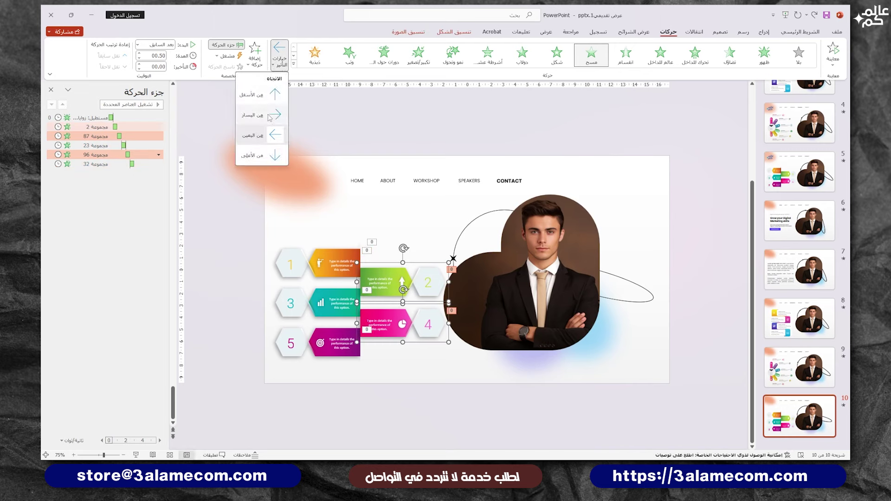
click(267, 116)
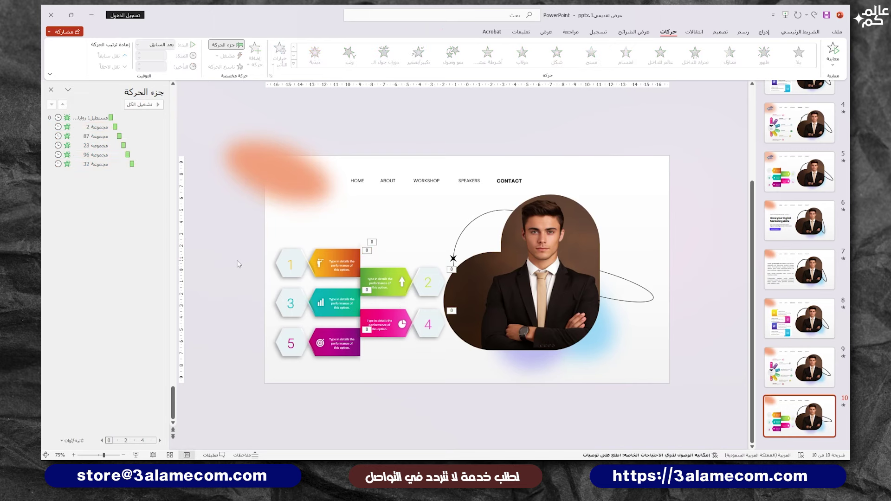
Apply the Morph transition to slide 6, then select the HOME nav text box.
click(799, 221)
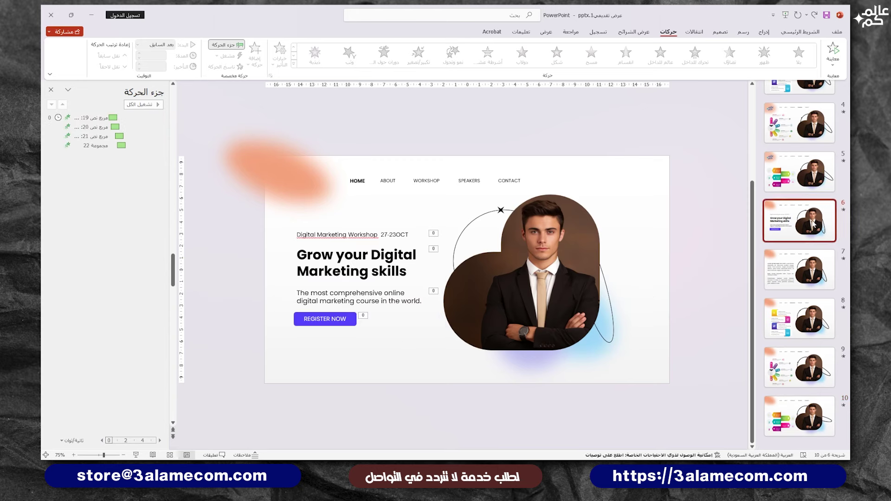
click(694, 31)
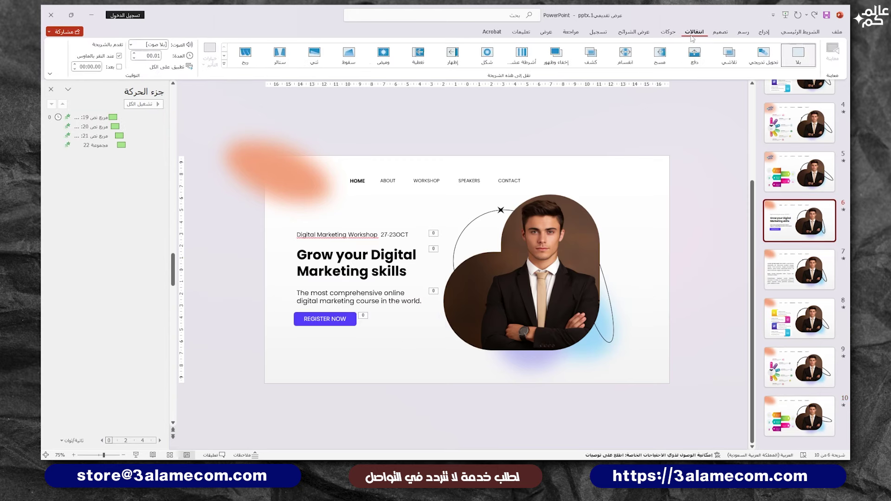
click(762, 61)
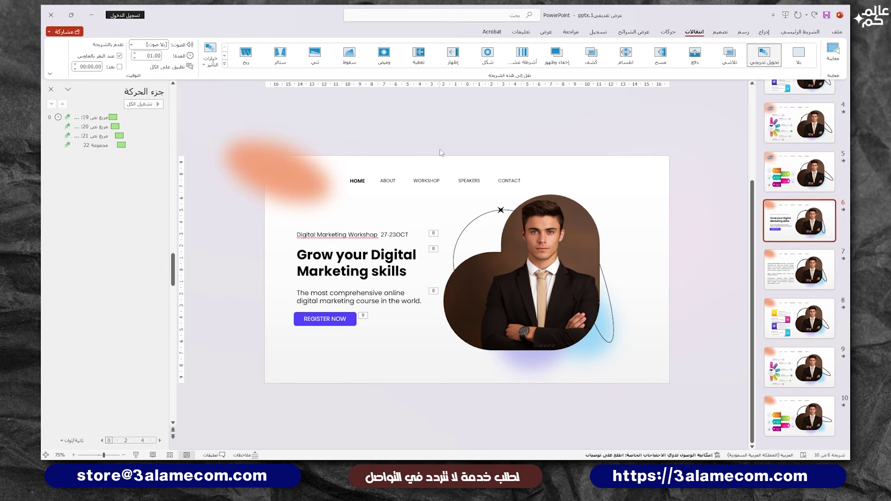
click(364, 182)
click(358, 176)
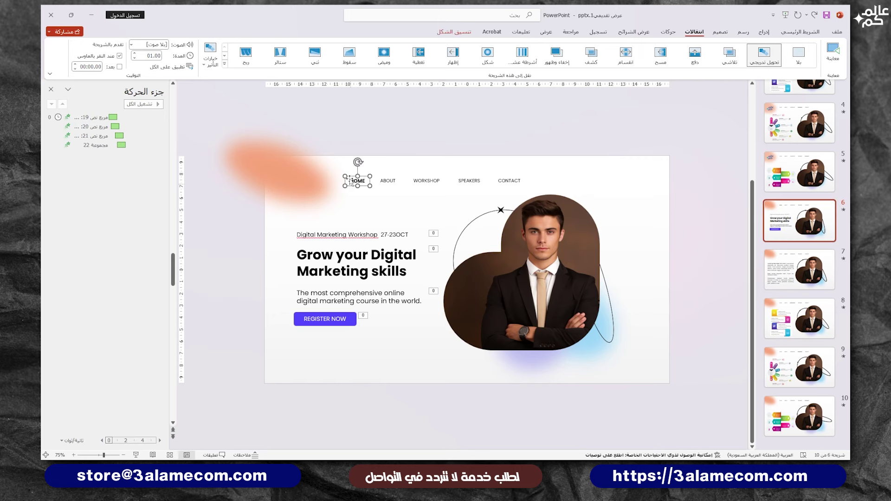
Hyperlink the HOME nav item to its slide using Place in This Document.
right_click(358, 183)
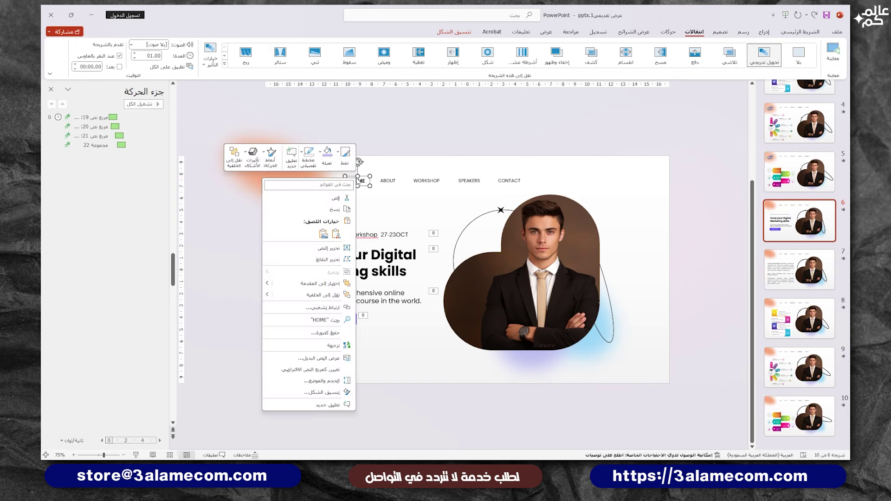
click(312, 308)
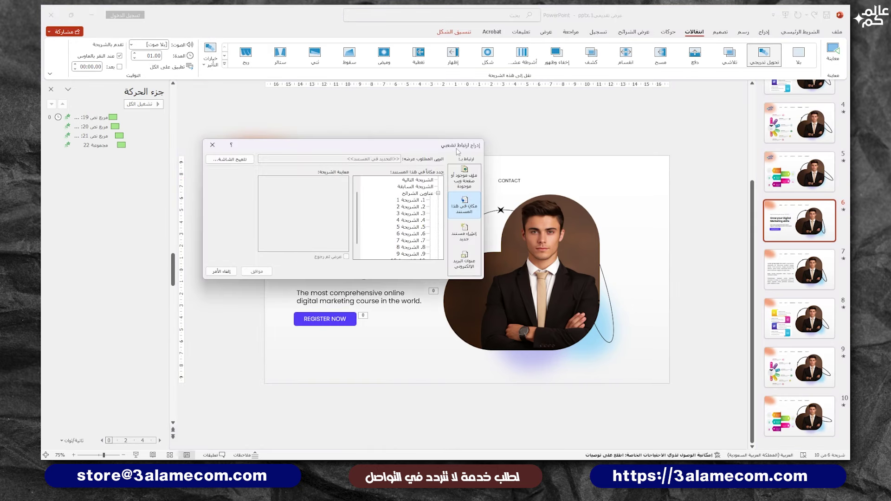
click(208, 147)
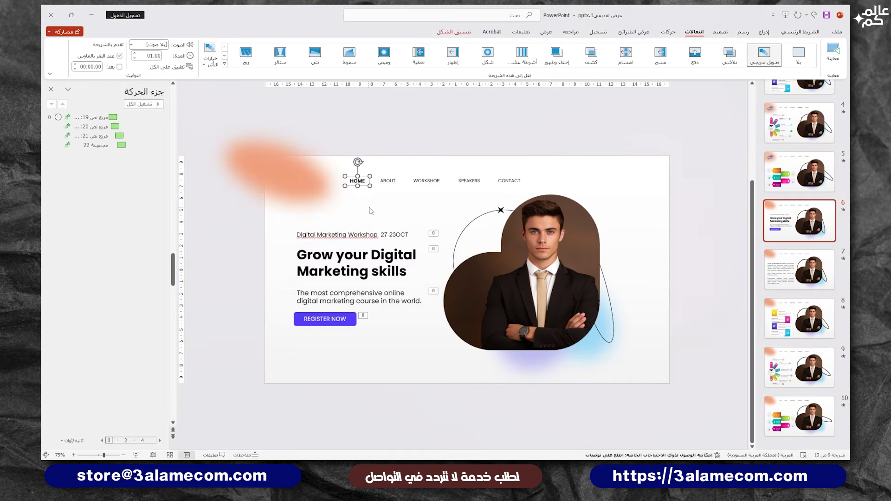
click(764, 31)
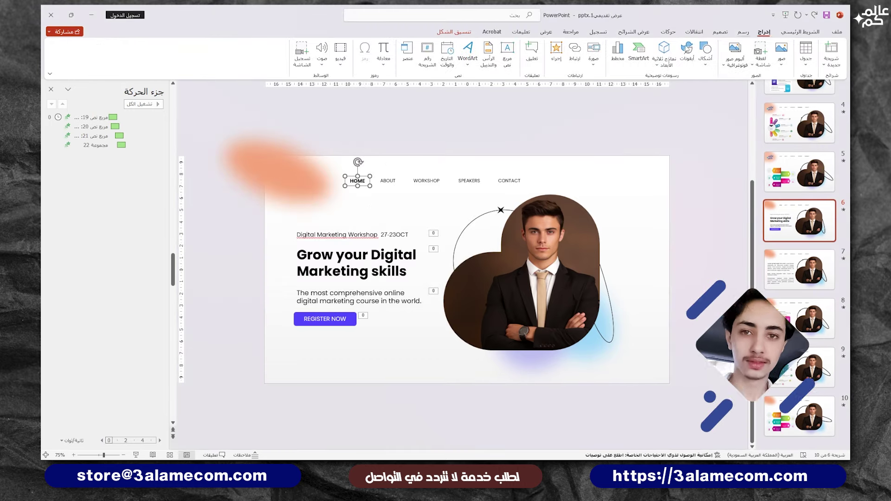
click(574, 53)
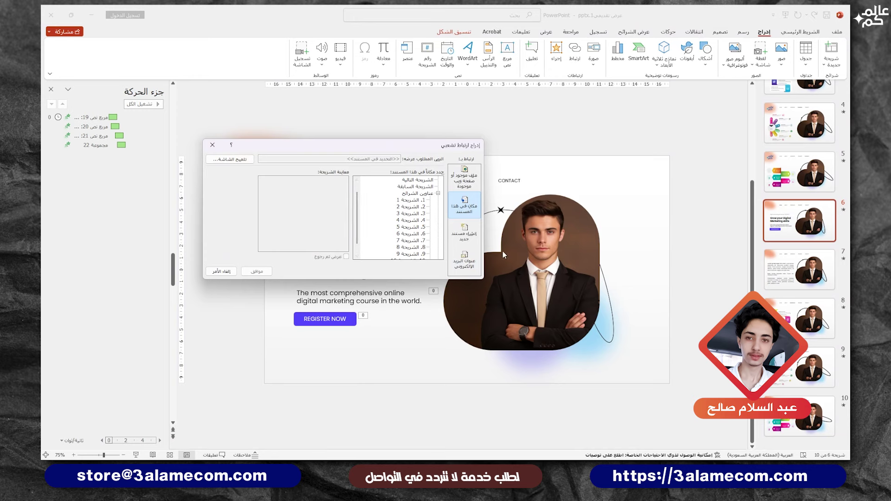
click(412, 234)
click(257, 271)
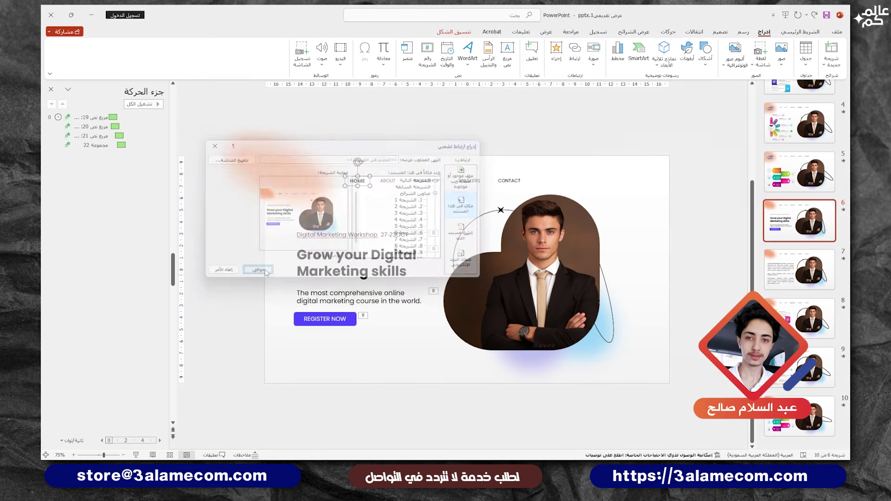
Link ABOUT to slide 7 and WORKSHOP to slide 8.
right_click(386, 180)
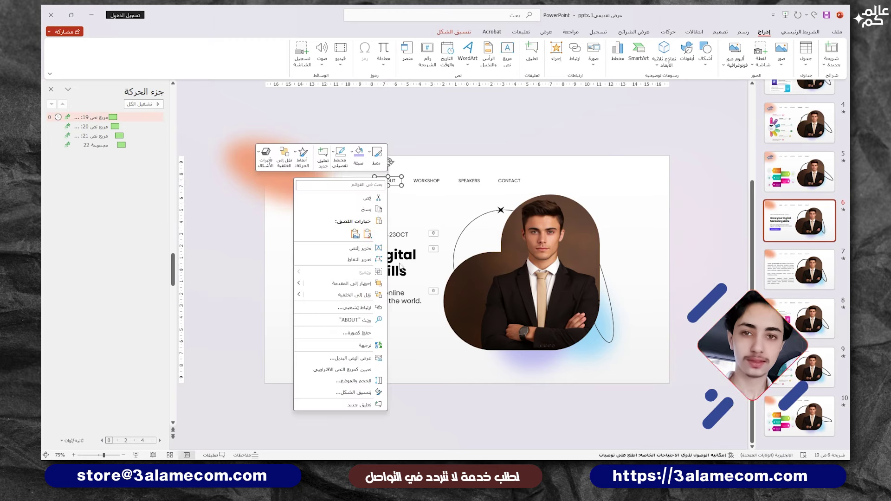
click(354, 308)
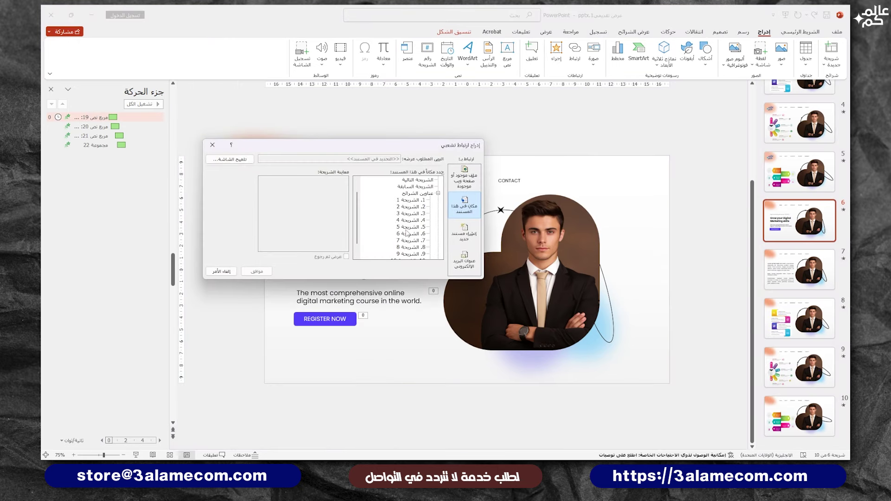
click(257, 271)
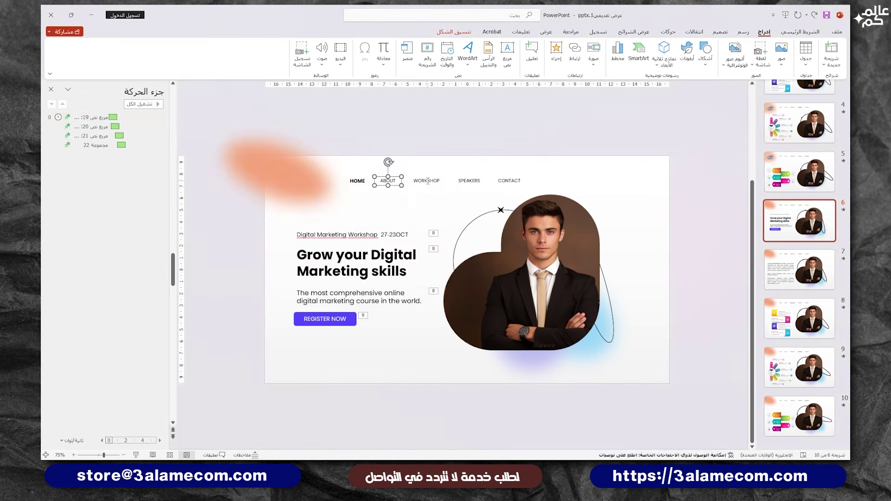
right_click(427, 172)
click(354, 307)
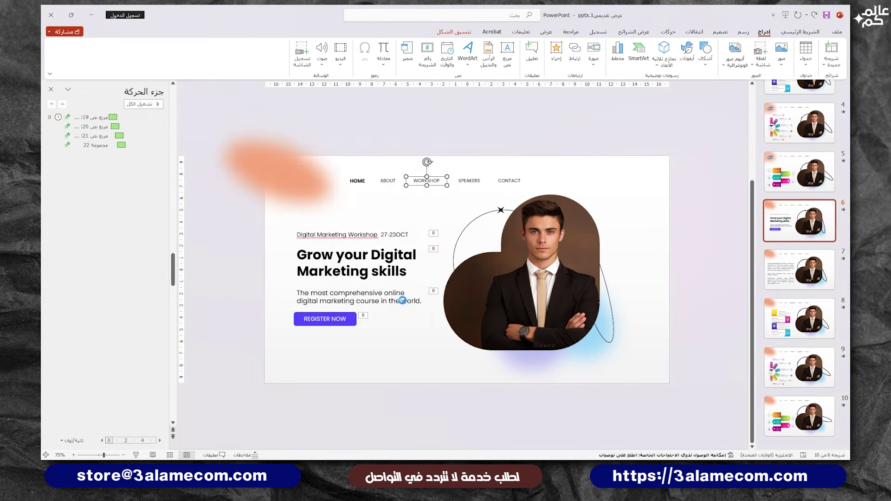
click(398, 247)
click(256, 271)
Link SPEAKERS to slide 9 and CONTACT to slide 10.
click(462, 181)
right_click(462, 181)
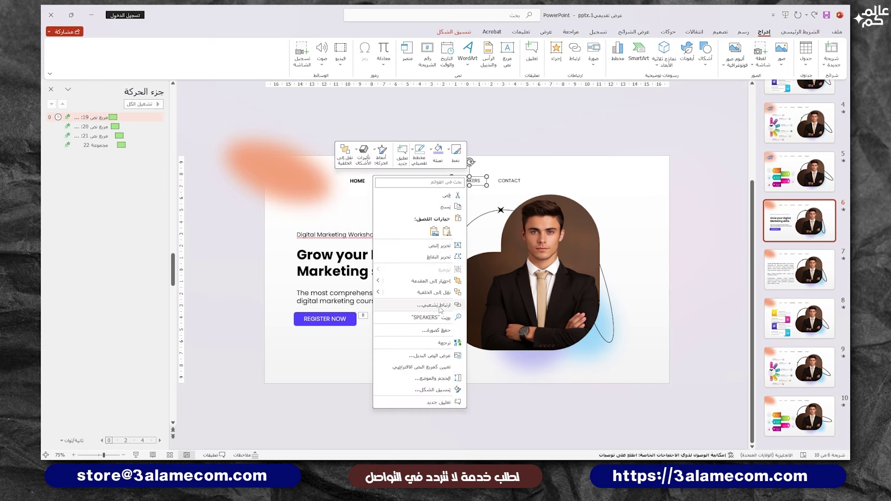
click(385, 296)
scroll(411, 252, down, 1)
click(408, 240)
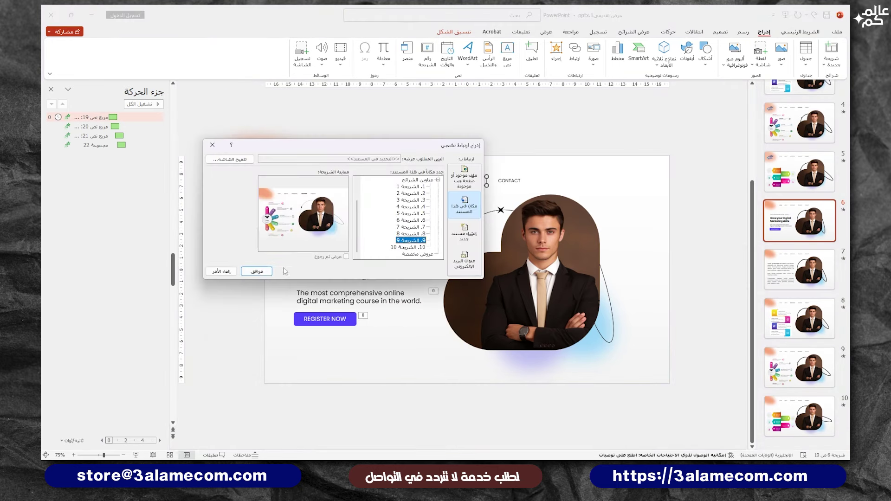
click(257, 271)
click(510, 181)
right_click(513, 181)
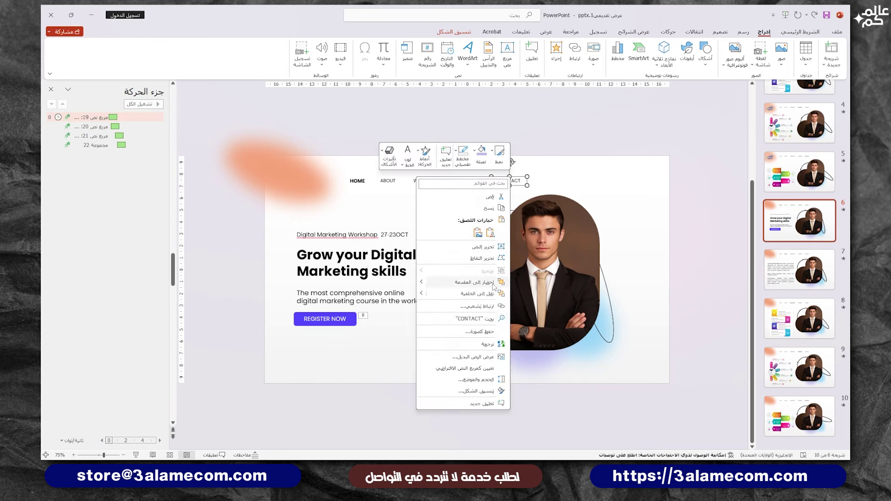
click(434, 296)
click(399, 247)
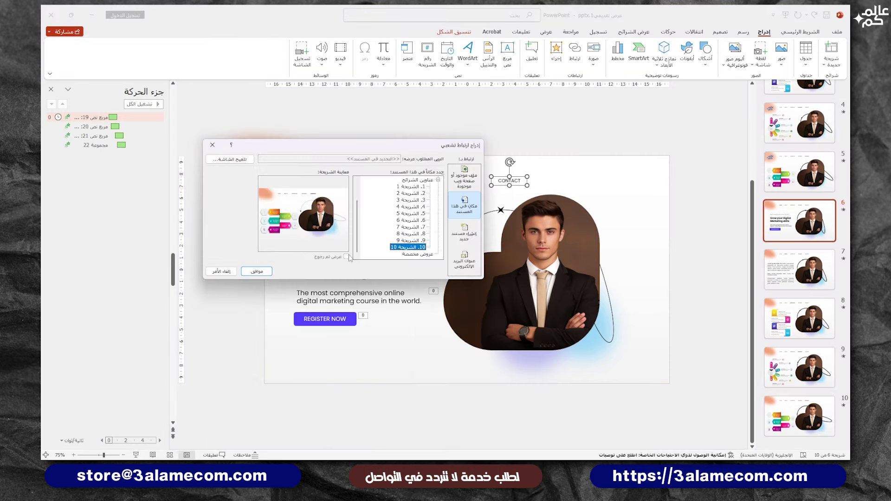
click(256, 271)
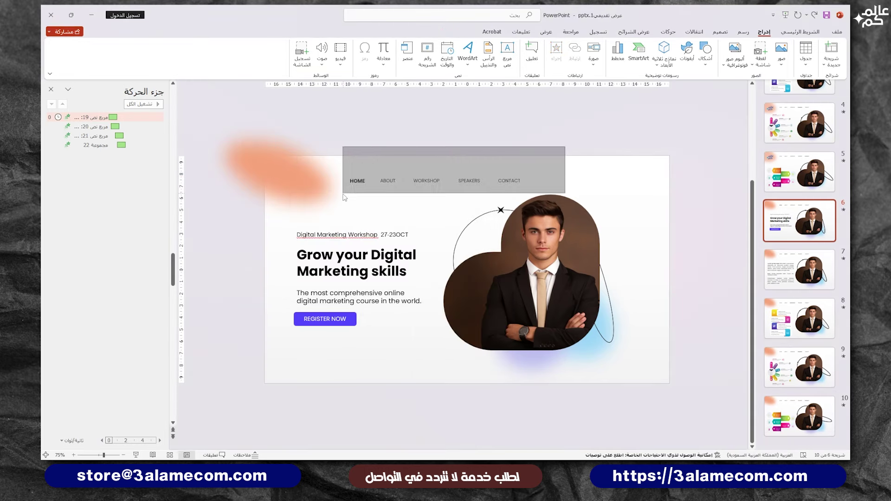
Replace slide 7's nav bar with the pasted one, bolding ABOUT and unbolding HOME.
drag(534, 153, 330, 201)
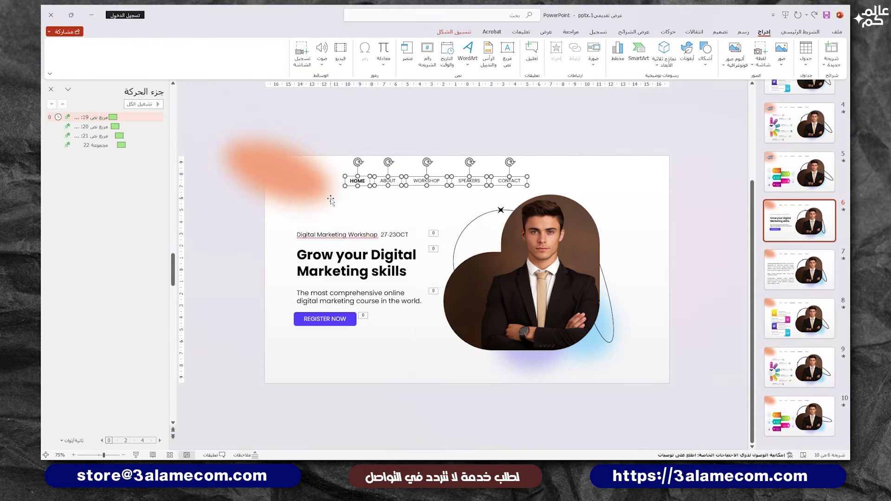
click(800, 270)
drag(596, 143, 333, 198)
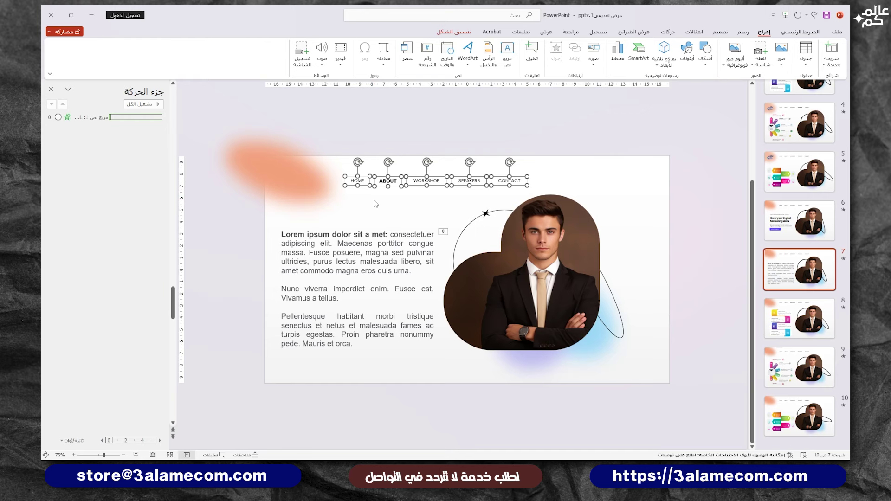
key(Delete)
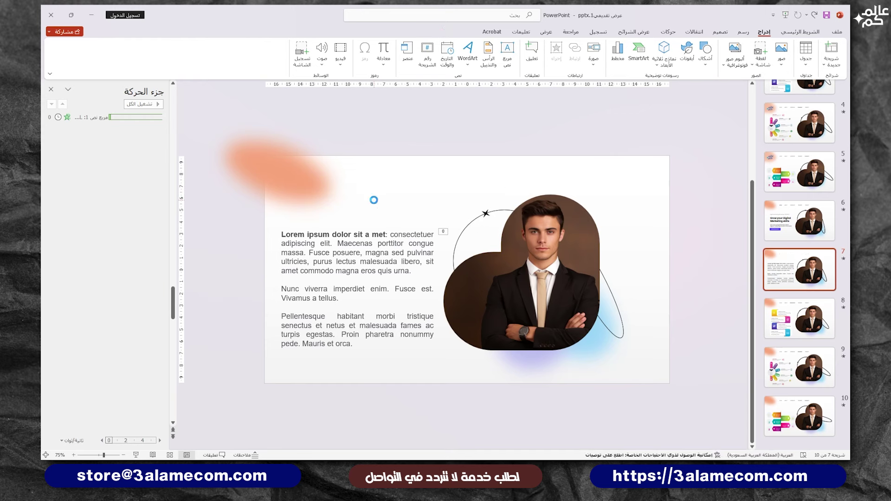
key(ctrl+v)
click(357, 179)
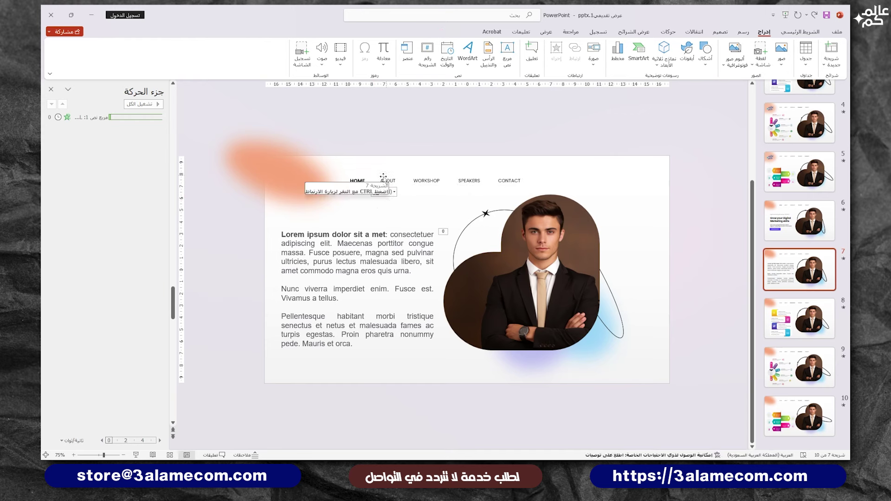
click(808, 32)
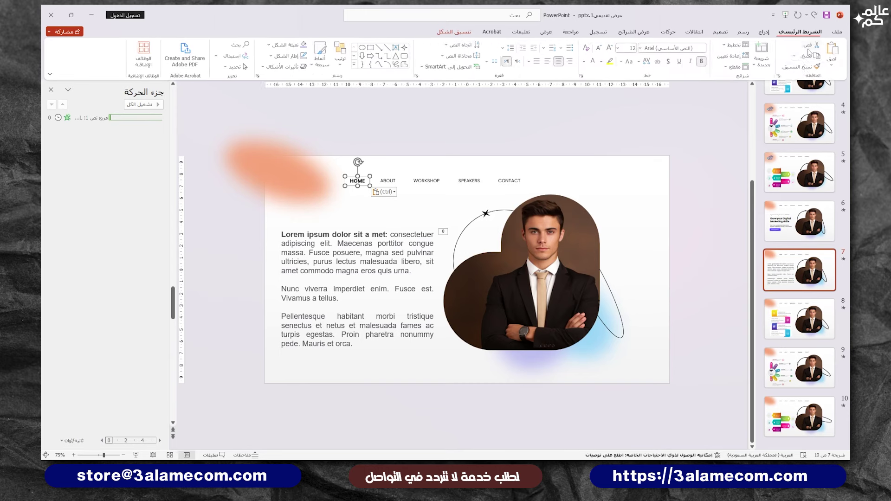
click(388, 181)
key(ctrl+b)
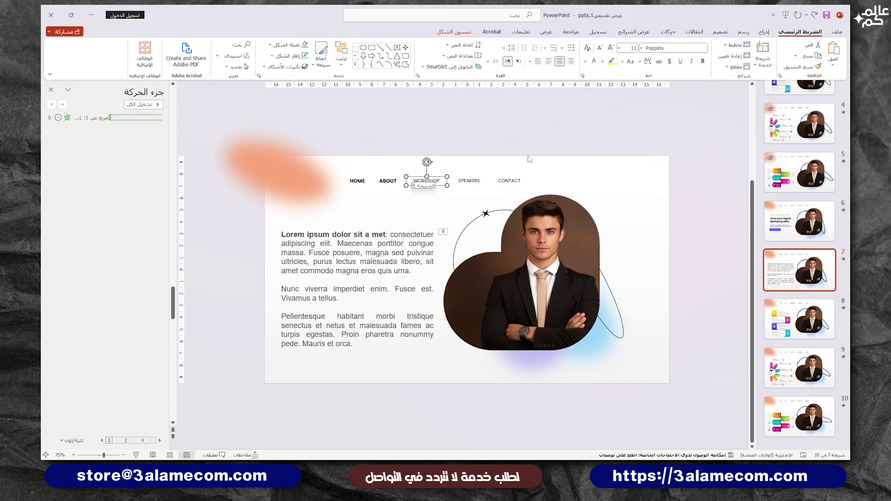
click(801, 66)
click(357, 180)
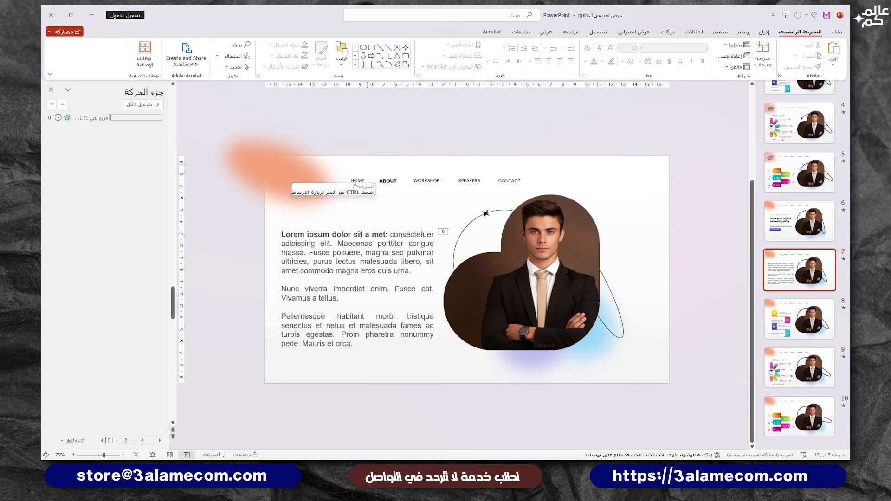
click(420, 207)
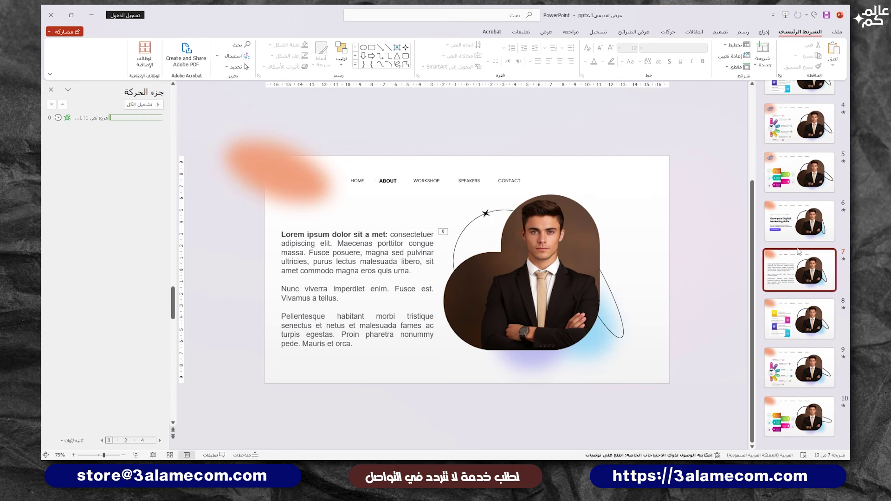
Paste the nav bar onto slide 8 and make WORKSHOP its bold item.
click(799, 233)
key(Down)
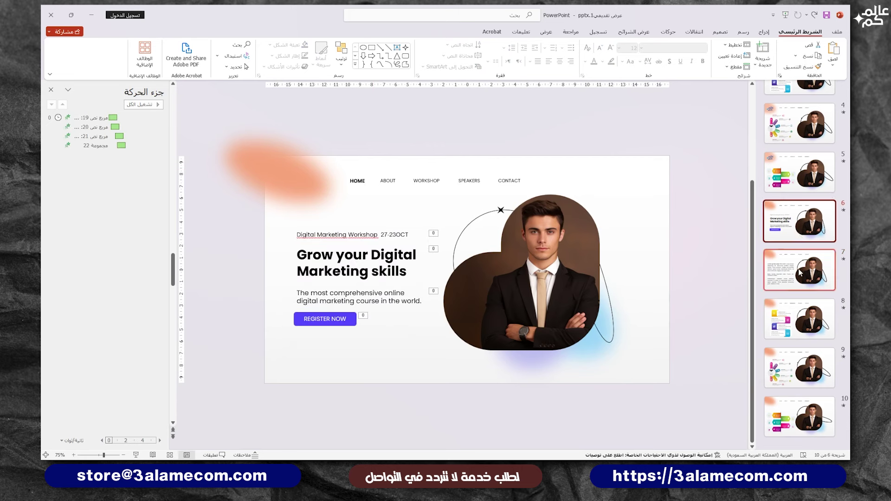
key(Down)
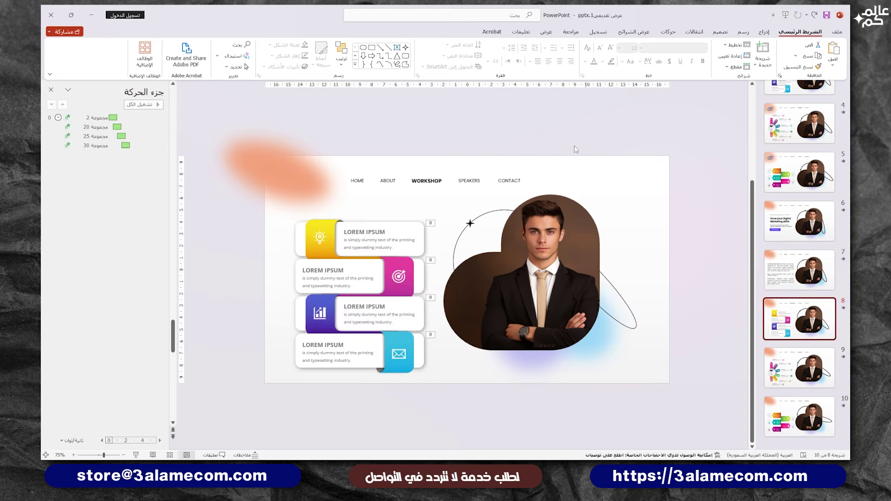
drag(576, 149, 333, 209)
key(ctrl+v)
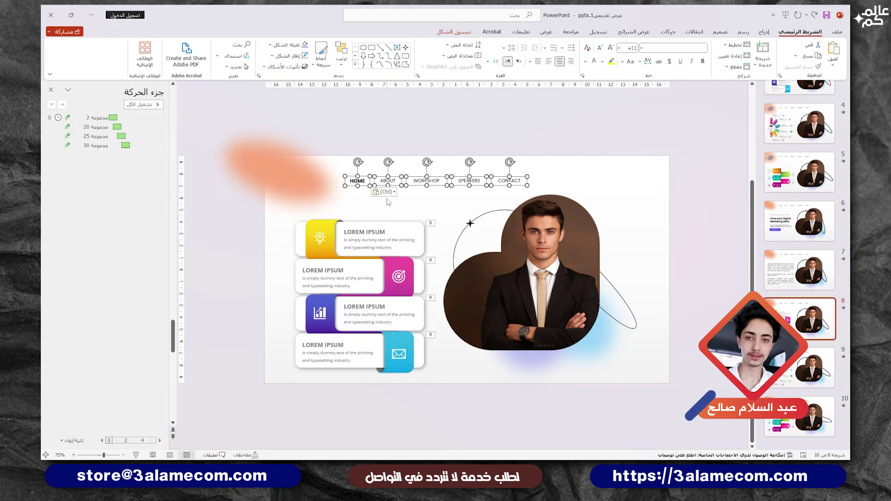
click(358, 181)
click(476, 179)
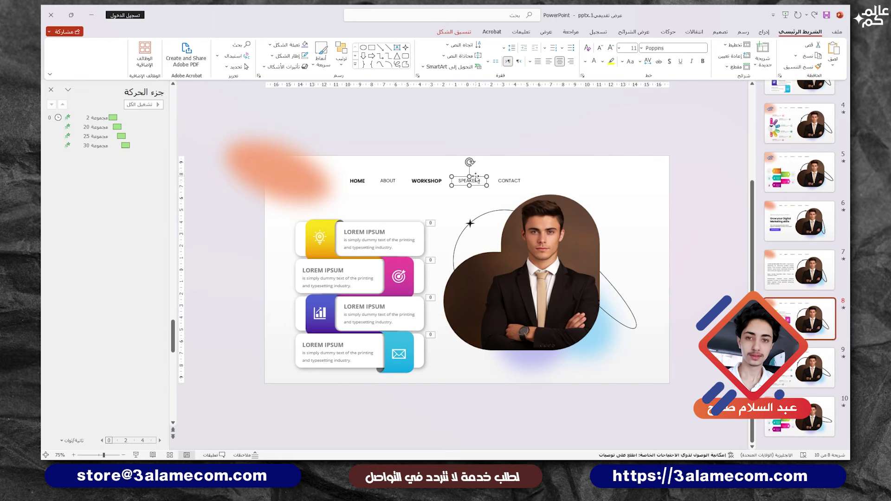
Swap slide 9's nav bar for the pasted one and bold SPEAKERS with Format Painter.
scroll(649, 226, down, 1)
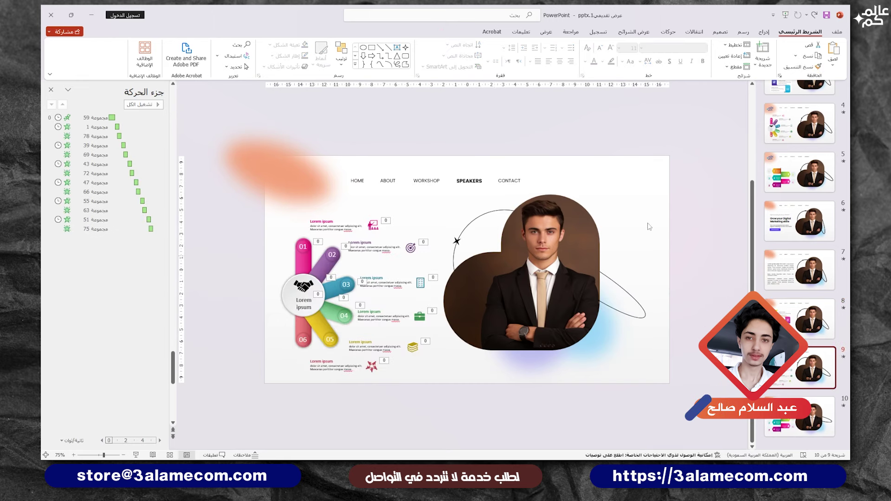
drag(614, 138, 290, 200)
key(Delete)
key(ctrl+v)
click(359, 179)
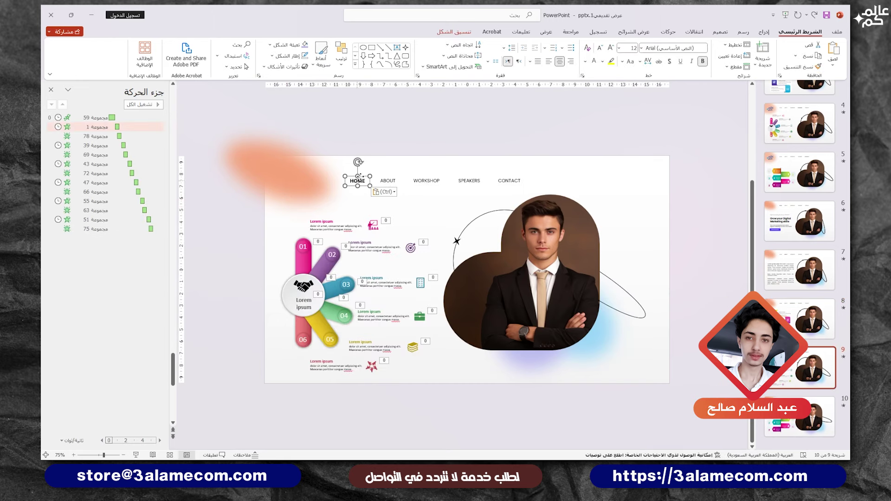
double_click(800, 67)
click(470, 181)
click(427, 181)
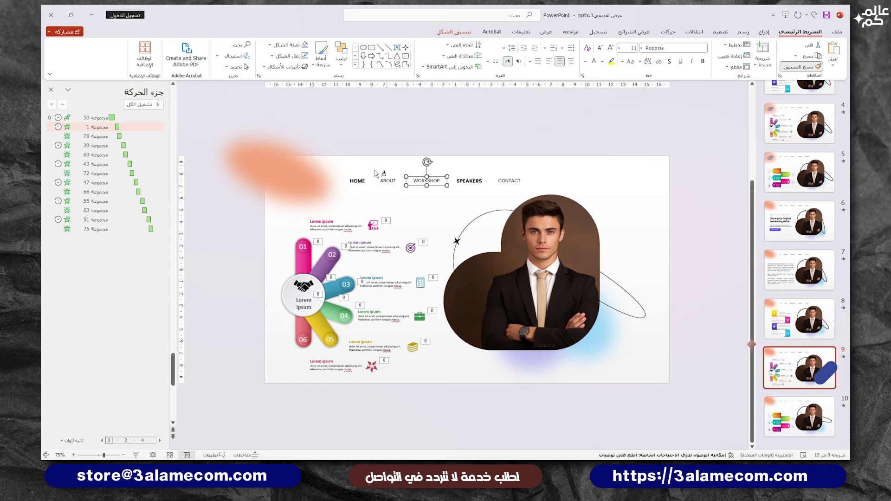
Paste the nav bar onto slide 10, bolding CONTACT and unbolding HOME.
scroll(398, 193, down, 1)
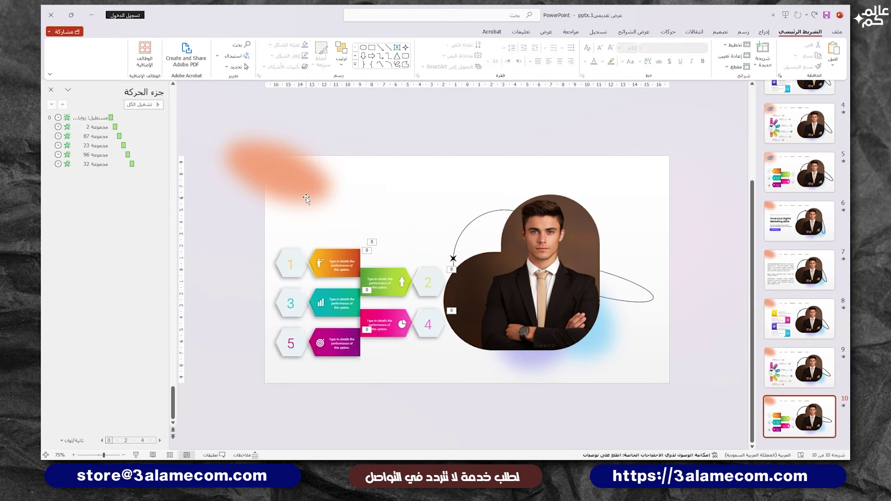
key(ctrl+v)
click(358, 181)
click(509, 180)
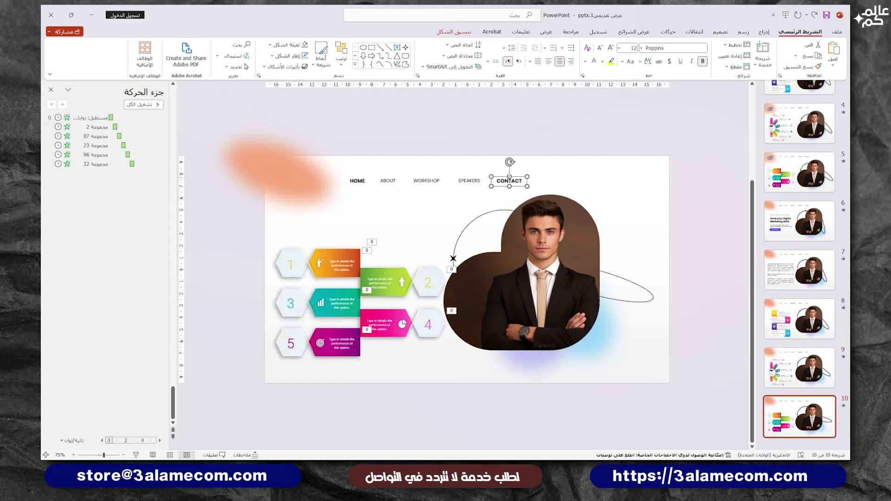
click(357, 181)
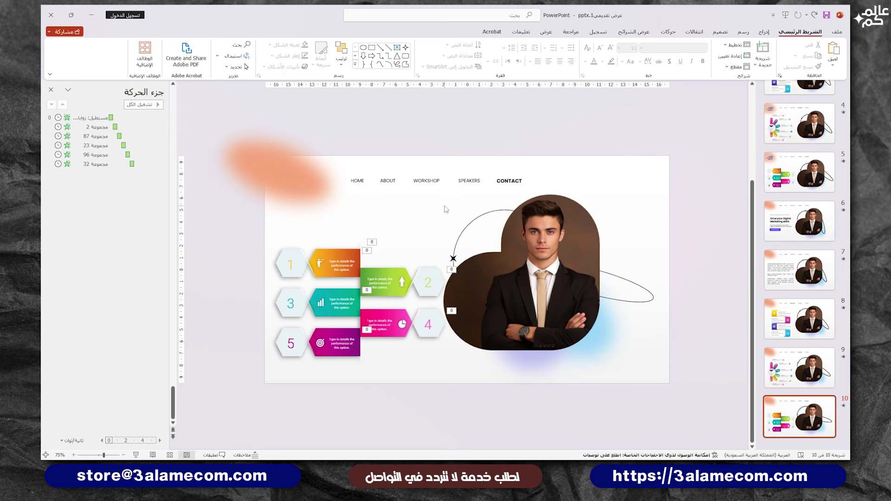
Set the show type to Browsed at a kiosk (full screen) in Set Up Slide Show.
click(634, 32)
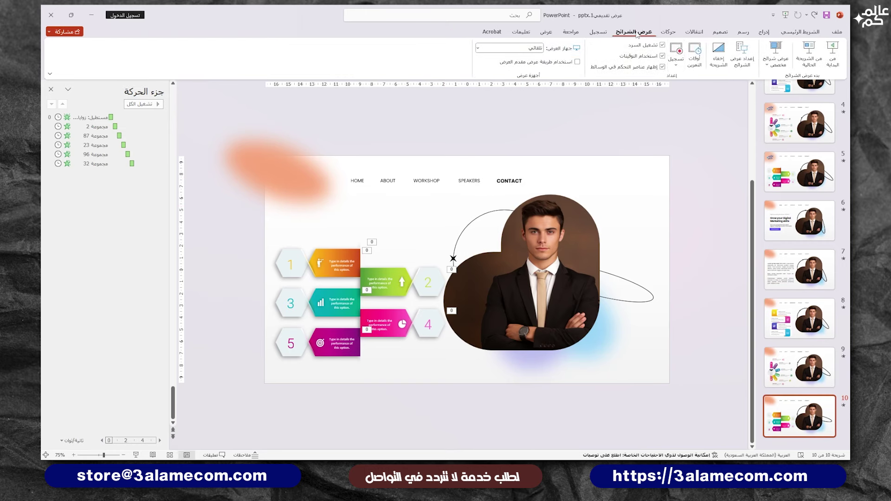
click(743, 59)
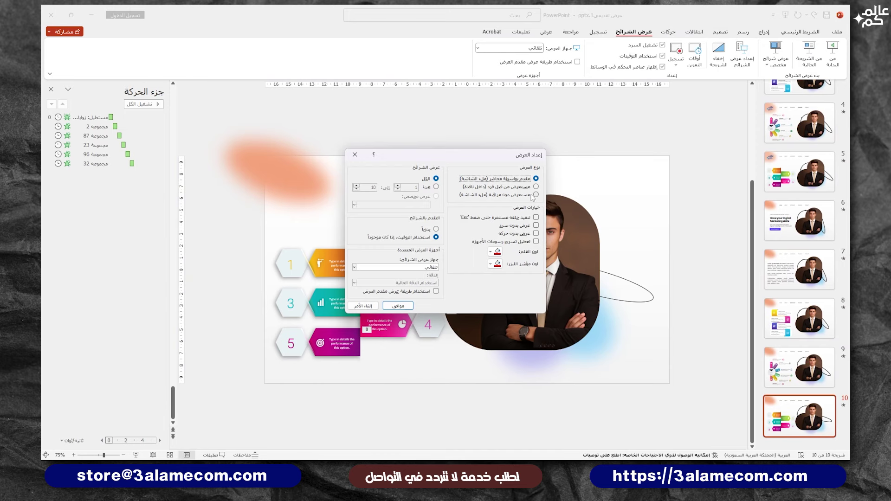
click(519, 186)
click(522, 196)
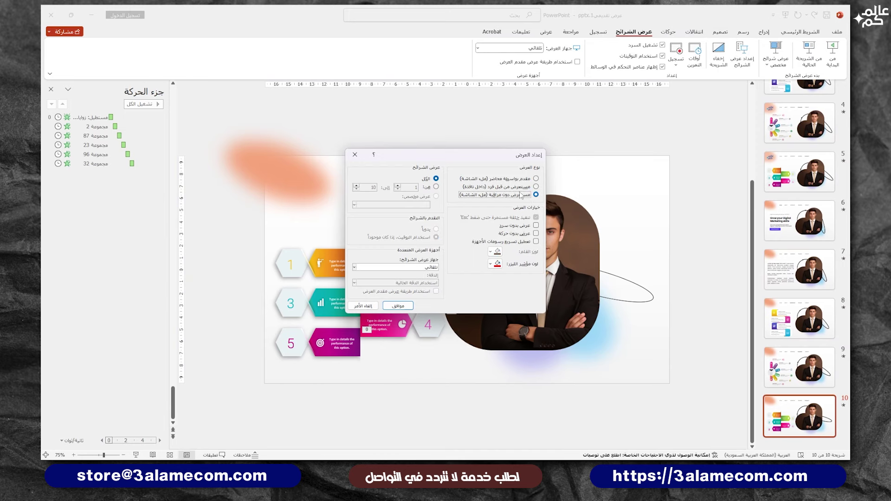
click(387, 306)
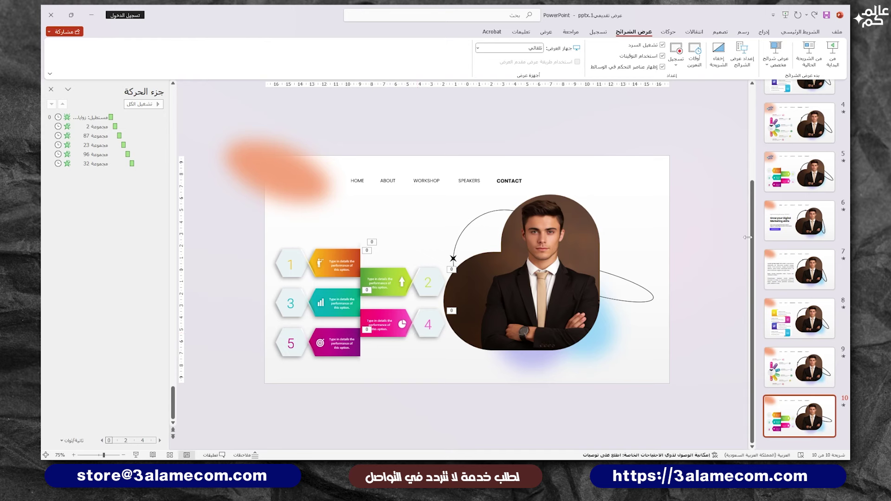
Run the show from slide 6, following the ABOUT, WORKSHOP, SPEAKERS, CONTACT and HOME links.
click(784, 227)
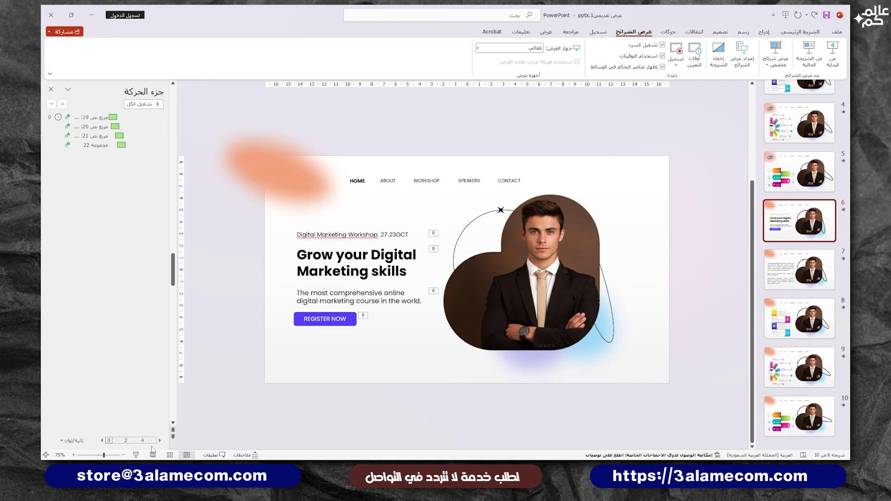
click(140, 455)
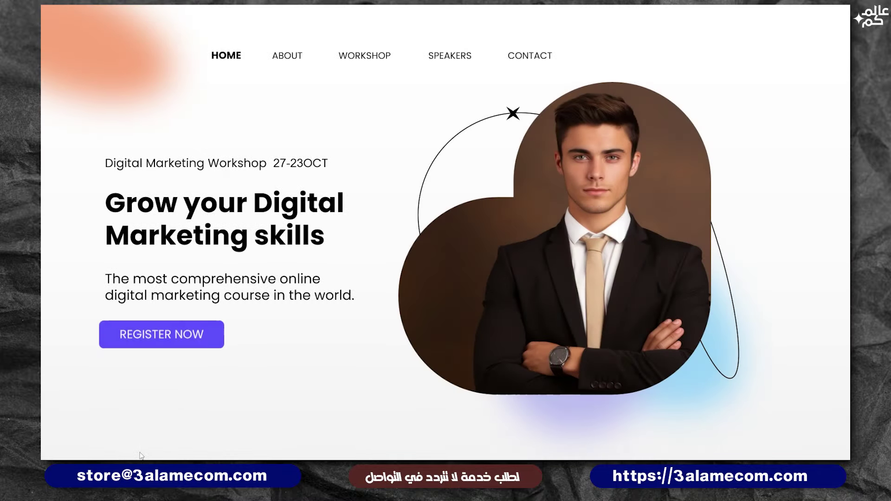
click(288, 58)
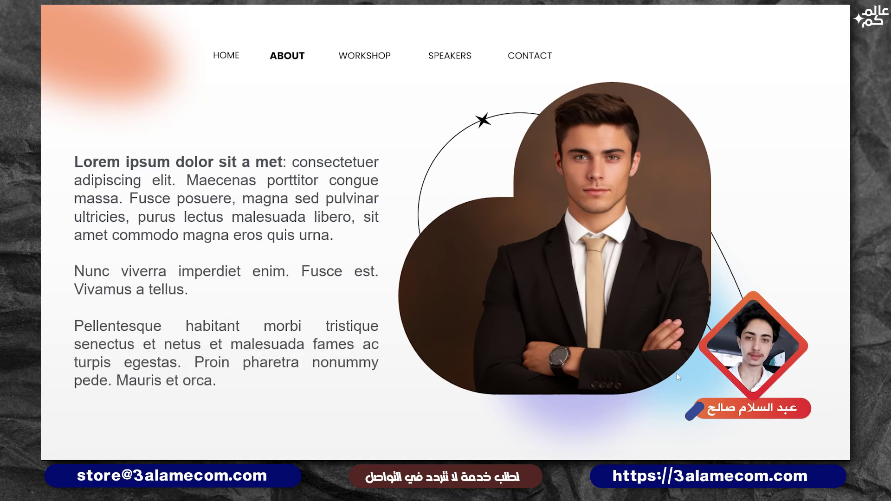
click(382, 55)
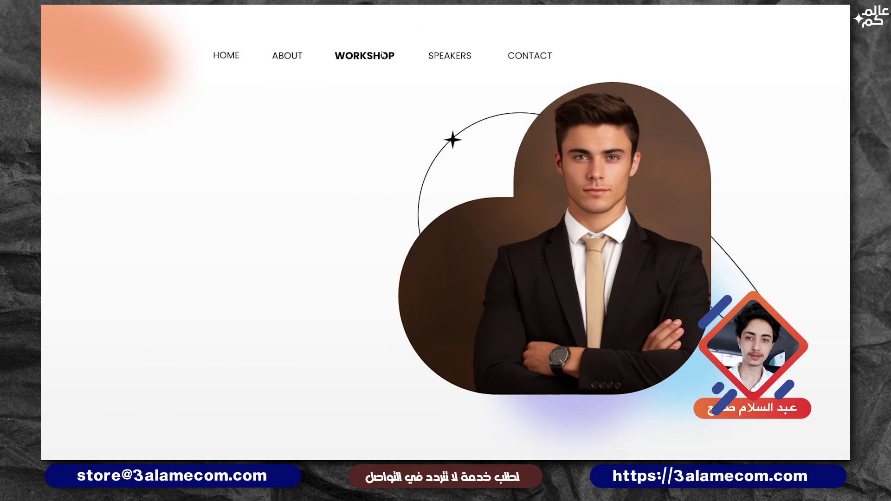
click(448, 66)
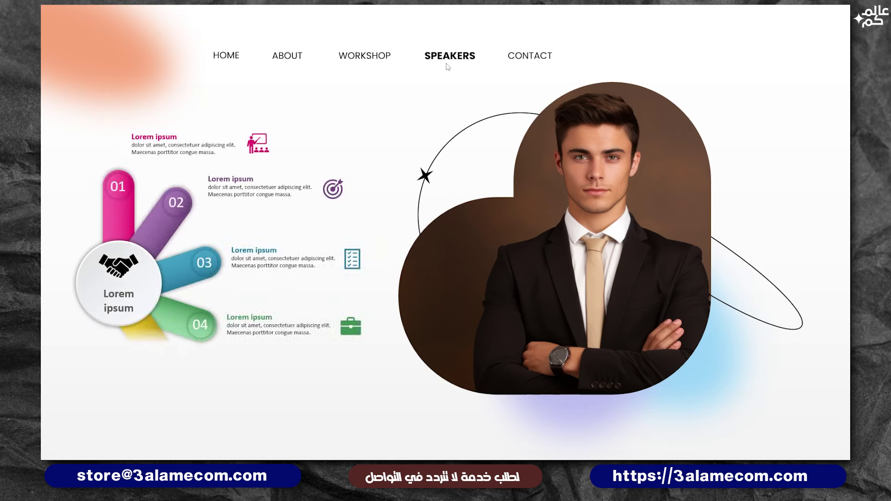
click(545, 60)
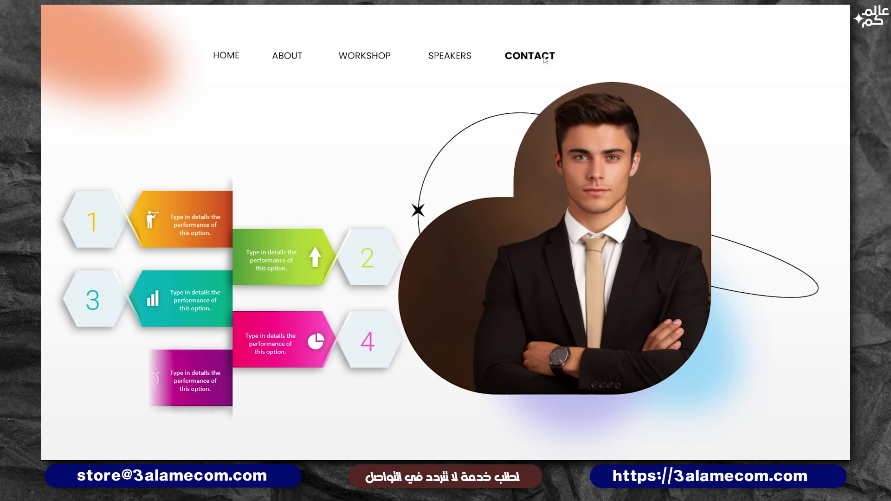
click(226, 52)
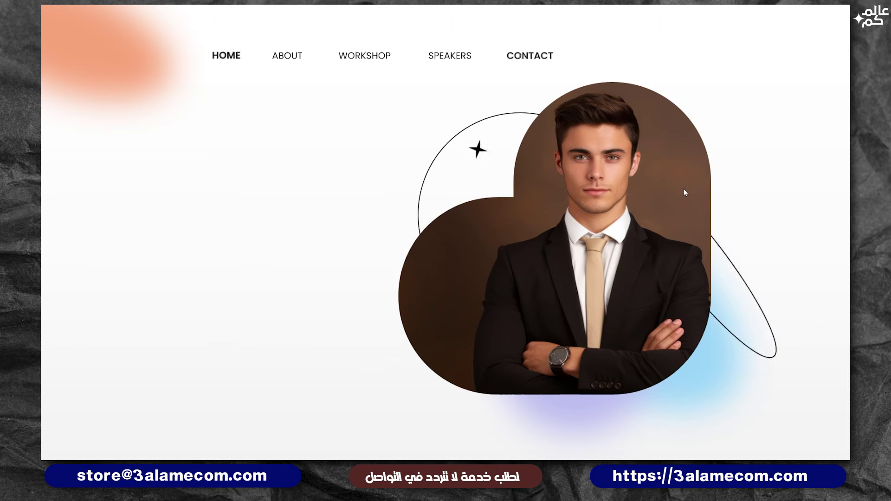